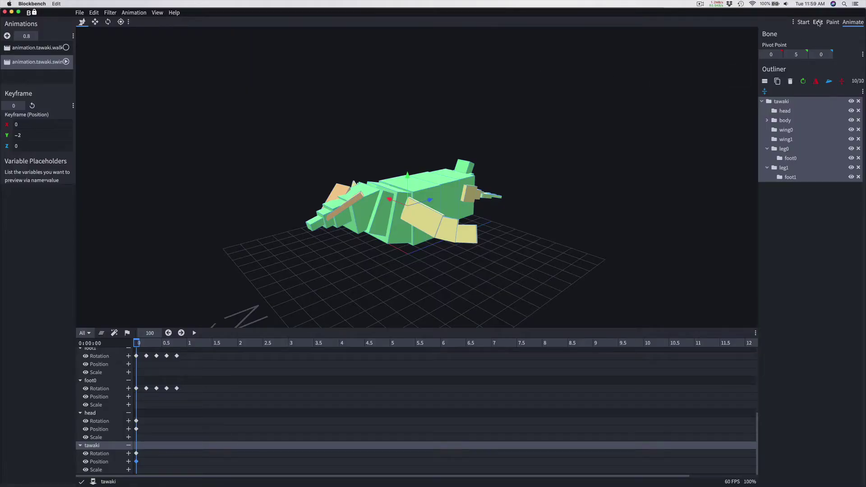
Put the penguin model into Edit mode and switch to Photoshop
{"action": "left_click", "coordinate": [818, 22]}
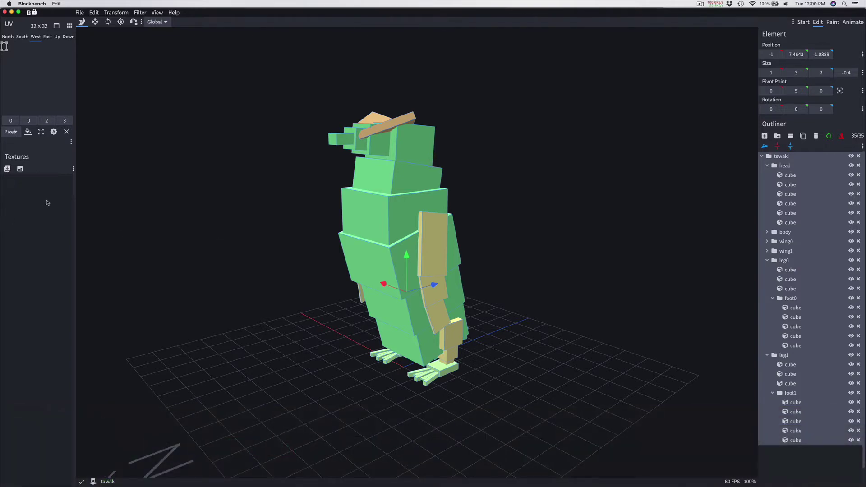
{"action": "key", "text": "super+Tab"}
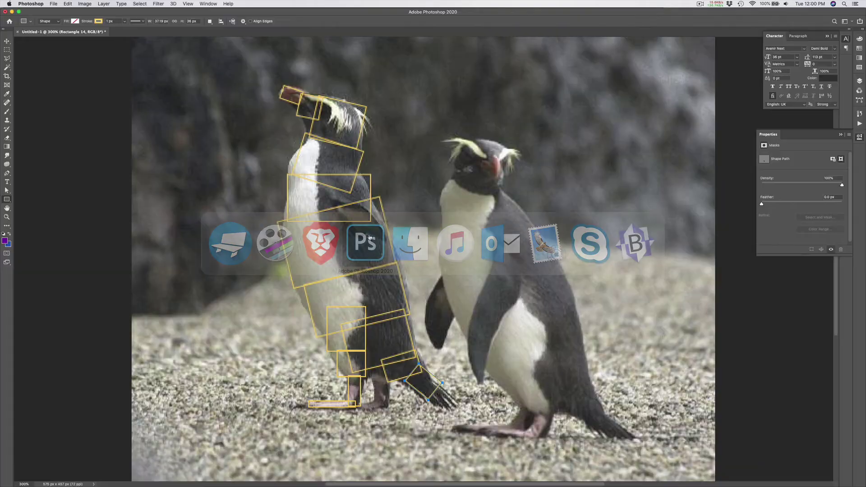
Create a new 128 x 128 px document at 144 pixels/inch with a transparent background from the recent presets
{"action": "left_click", "coordinate": [54, 4]}
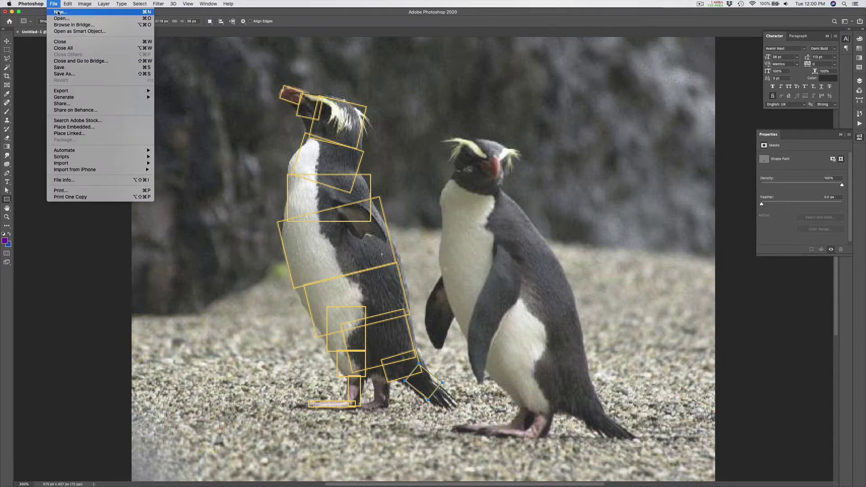
{"action": "left_click", "coordinate": [57, 13]}
{"action": "left_click", "coordinate": [169, 107]}
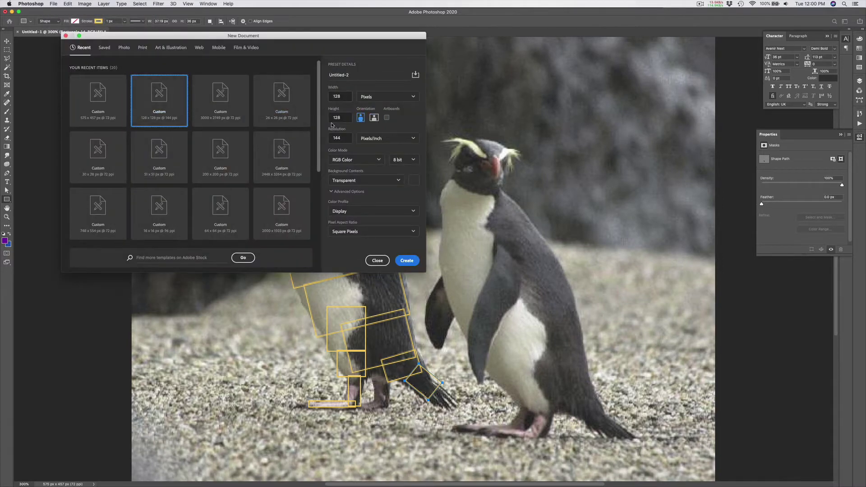
{"action": "left_click", "coordinate": [407, 261]}
{"action": "key", "text": "super+0"}
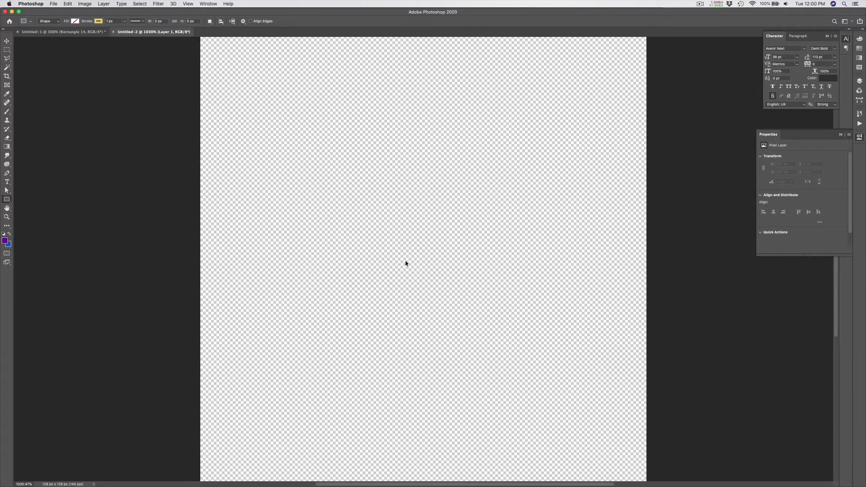
{"action": "key", "text": "super+minus"}
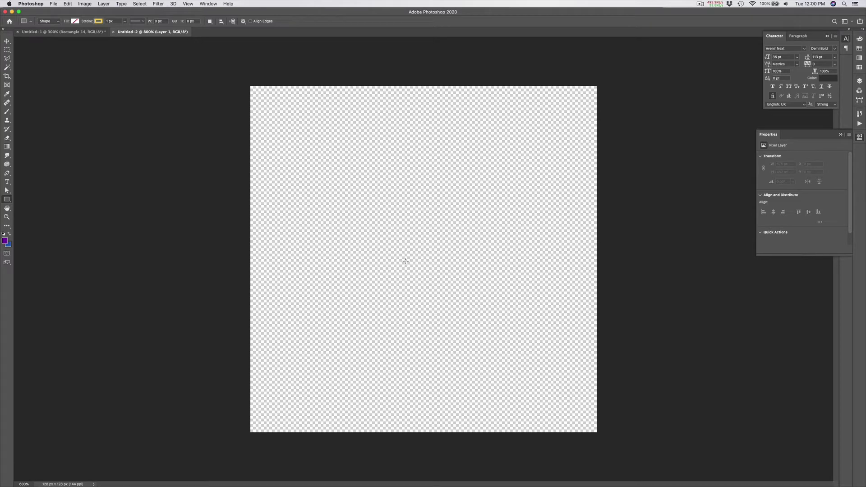
Switch to Brave, view the Māori Dictionary photo in the tawaki image results, and return to Photoshop
{"action": "key", "text": "super+Tab"}
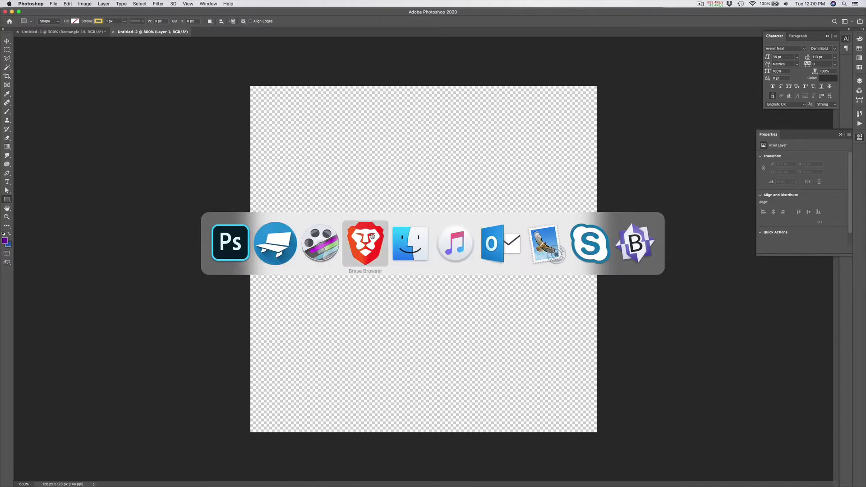
{"action": "scroll", "coordinate": [382, 242], "scroll_direction": "up", "scroll_amount": 6}
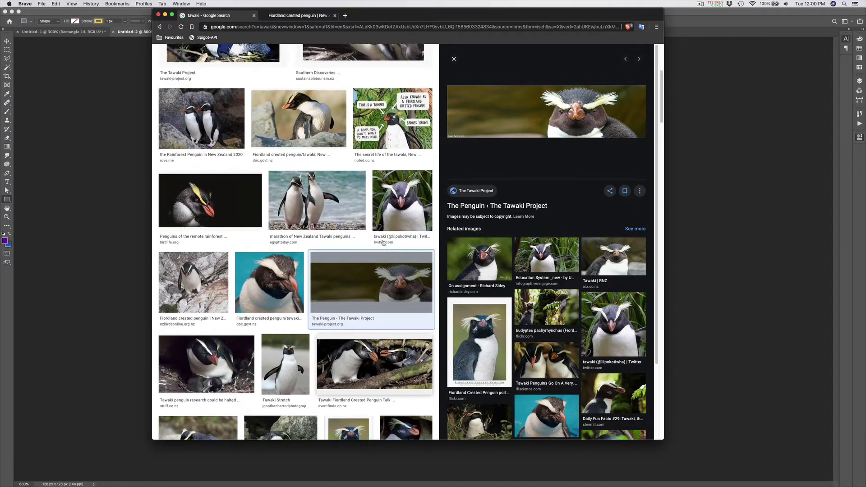
{"action": "scroll", "coordinate": [383, 243], "scroll_direction": "up", "scroll_amount": 3}
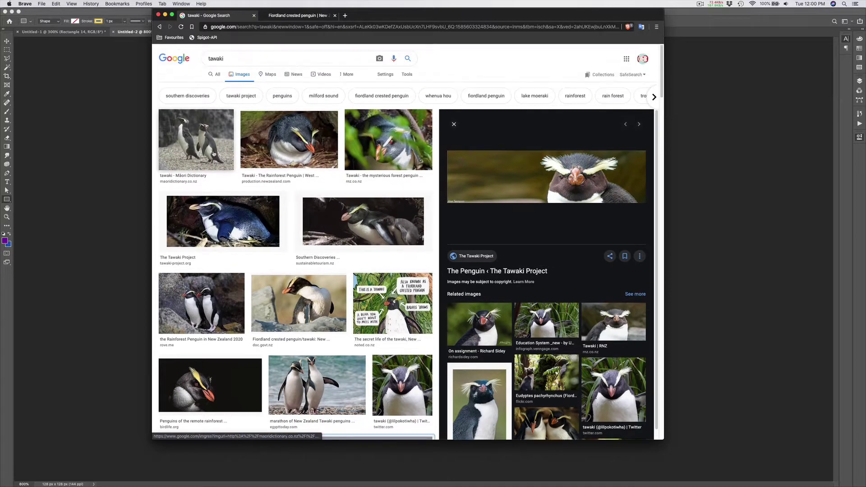
{"action": "left_click", "coordinate": [197, 140]}
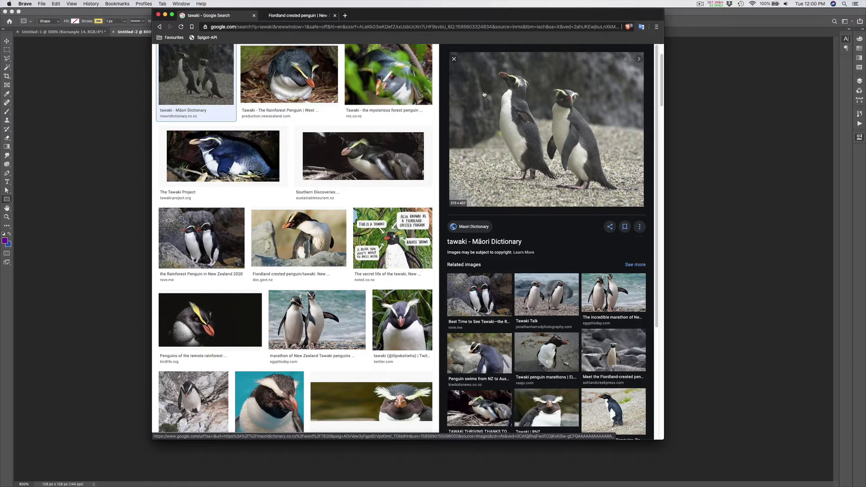
{"action": "key", "text": "super+Tab"}
{"action": "left_click", "coordinate": [275, 261]}
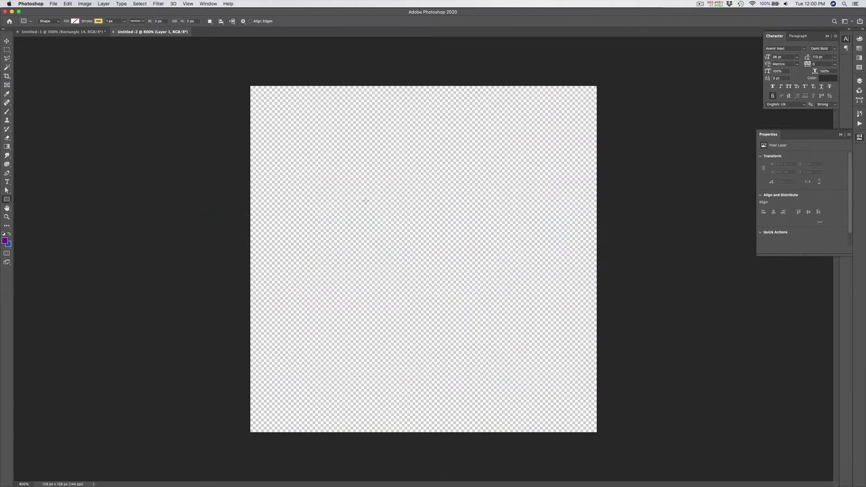
Reset the colour swatches, set the background colour to a yellowish off-white, and fill the whole canvas with it
{"action": "left_click", "coordinate": [4, 234]}
{"action": "left_click", "coordinate": [9, 244]}
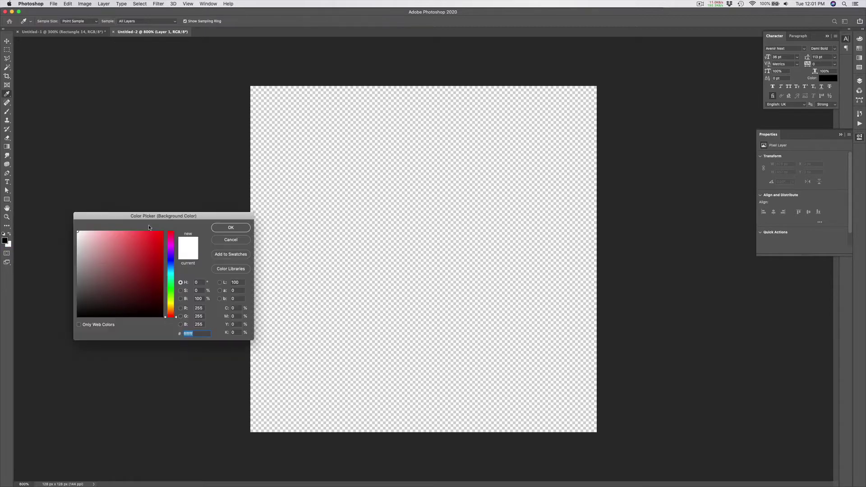
{"action": "left_click_drag", "start_coordinate": [176, 318], "coordinate": [176, 302]}
{"action": "left_click", "coordinate": [81, 249]}
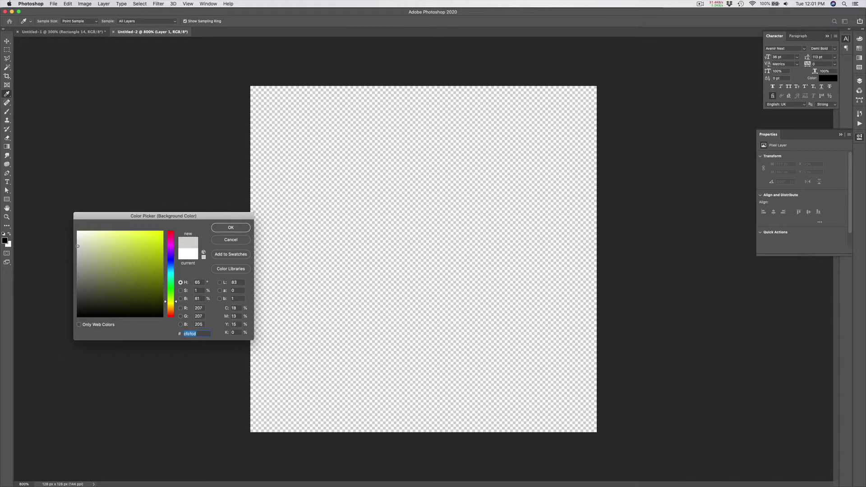
{"action": "left_click_drag", "start_coordinate": [77, 247], "coordinate": [78, 239]}
{"action": "left_click", "coordinate": [230, 228]}
{"action": "key", "text": "u"}
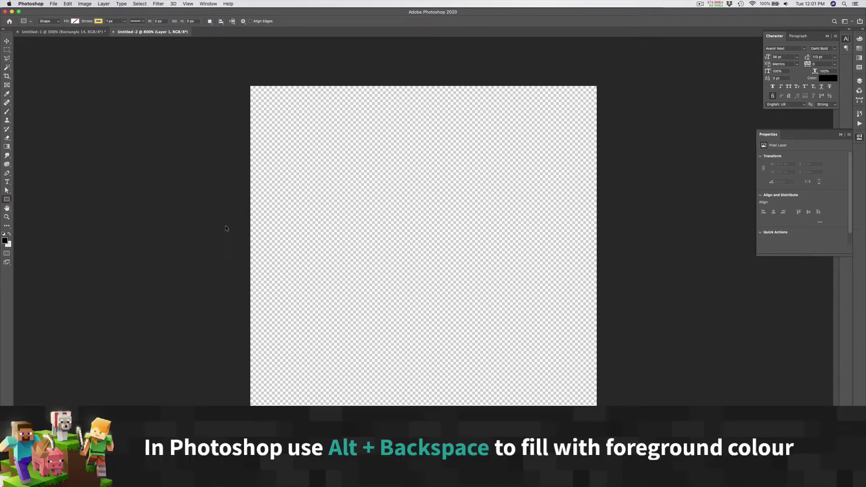
{"action": "key", "text": "alt+BackSpace"}
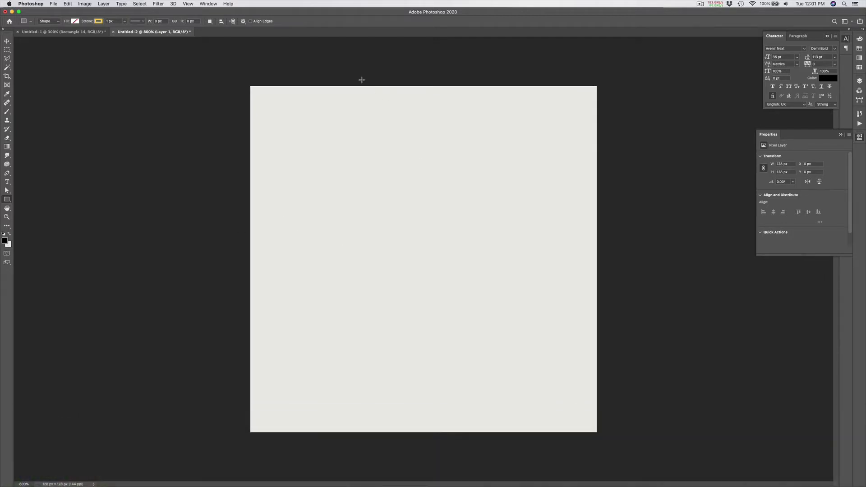
Fill a central full-height band 64 px wide, starting at X 32 px, with dark grey 272727 and deselect it
{"action": "key", "text": "m"}
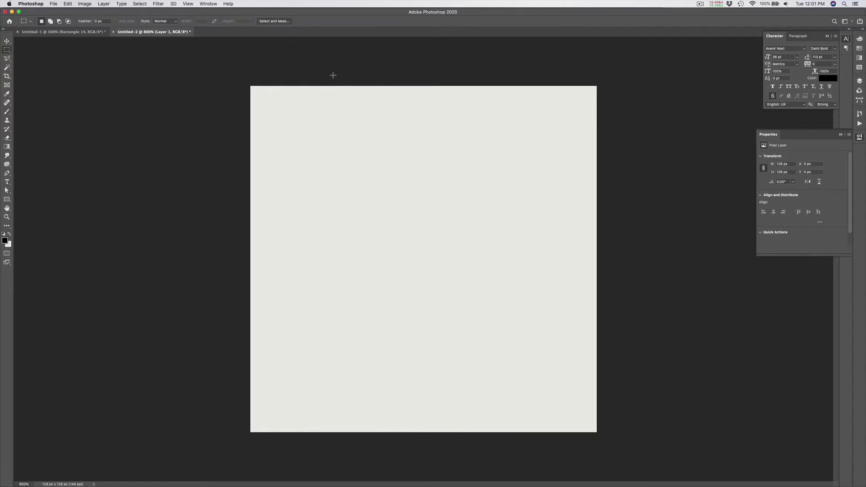
{"action": "left_click_drag", "start_coordinate": [343, 75], "coordinate": [508, 440]}
{"action": "left_click", "coordinate": [4, 241]}
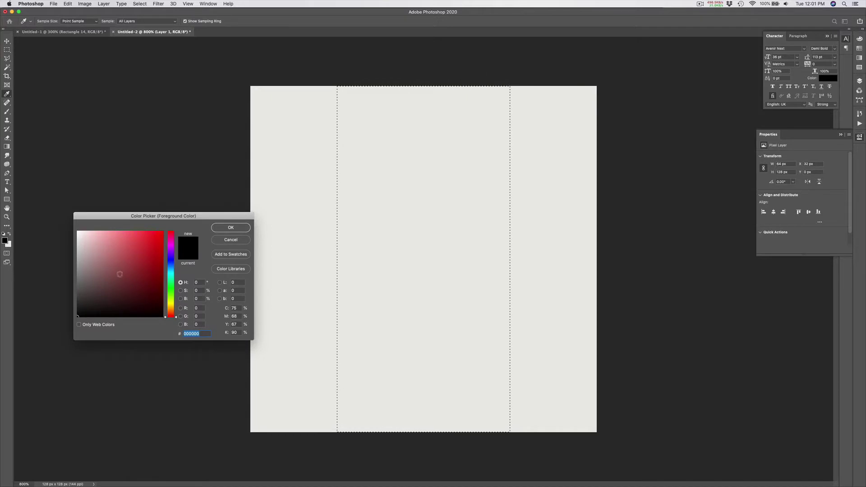
{"action": "left_click_drag", "start_coordinate": [81, 299], "coordinate": [78, 304]}
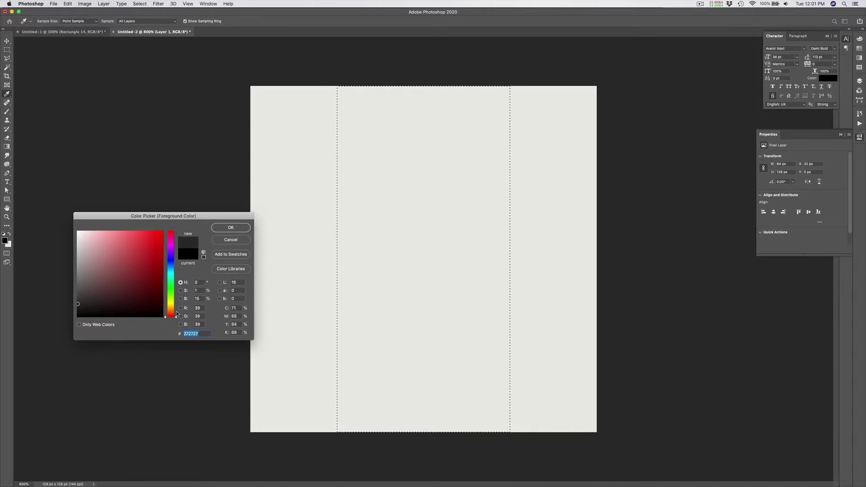
{"action": "left_click_drag", "start_coordinate": [176, 316], "coordinate": [176, 302]}
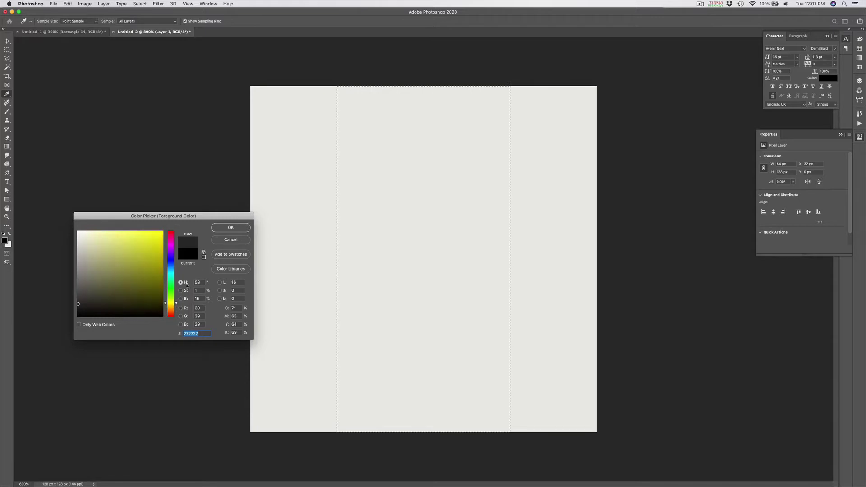
{"action": "left_click", "coordinate": [230, 228]}
{"action": "key", "text": "alt+BackSpace"}
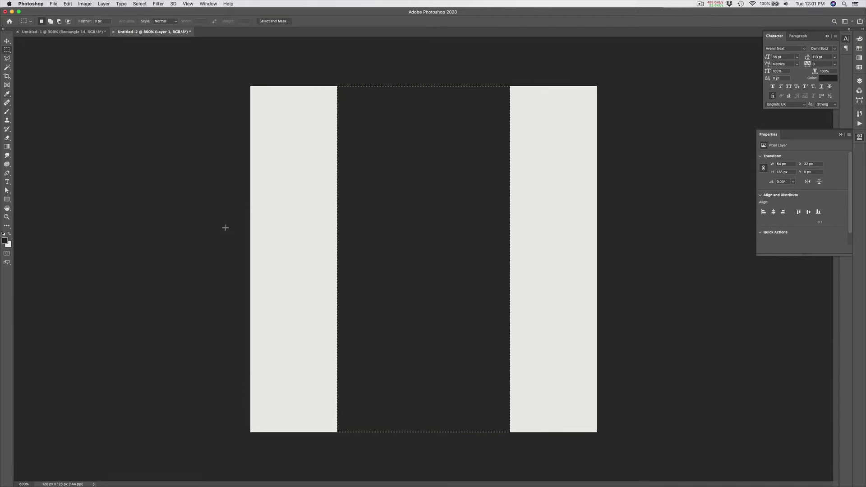
{"action": "key", "text": "super+d"}
Fill a 16 x 16 px square in the canvas's lower-left corner with the reddish brown sampled from the beak in Untitled-1
{"action": "left_click_drag", "start_coordinate": [250, 437], "coordinate": [292, 393]}
{"action": "key", "text": "ctrl+Tab"}
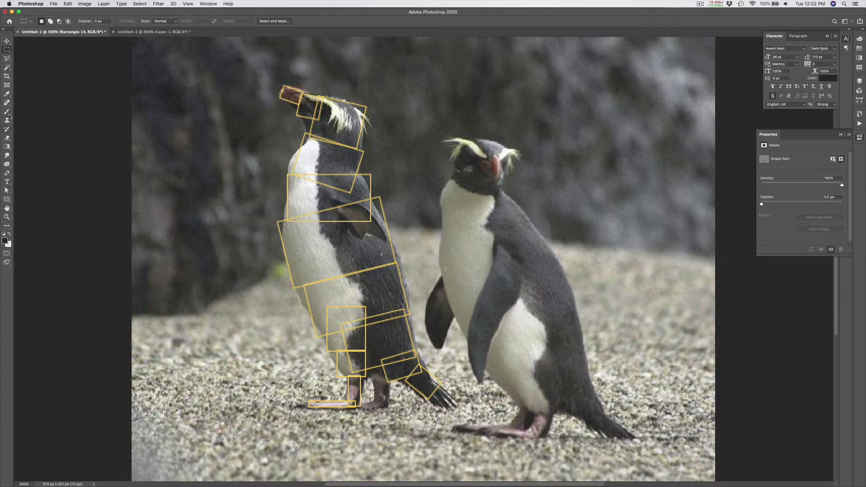
{"action": "left_click", "coordinate": [7, 95]}
{"action": "left_click_drag", "start_coordinate": [497, 158], "coordinate": [499, 162]}
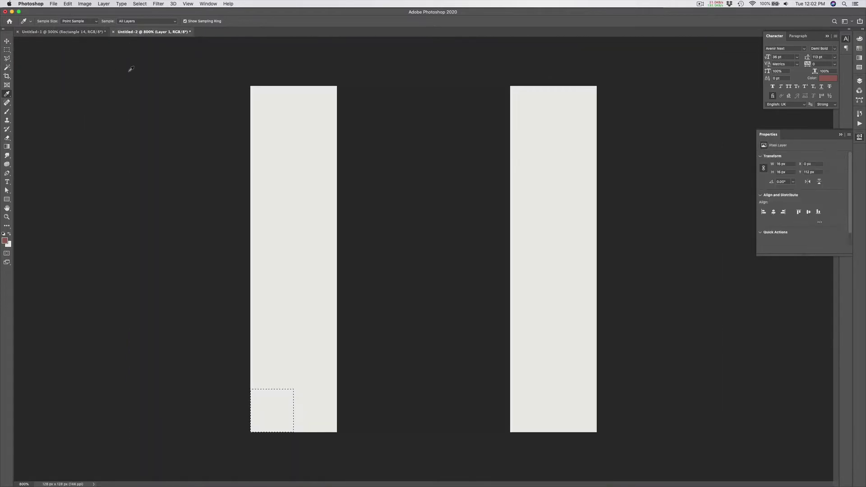
{"action": "left_click", "coordinate": [151, 31]}
{"action": "key", "text": "alt+BackSpace"}
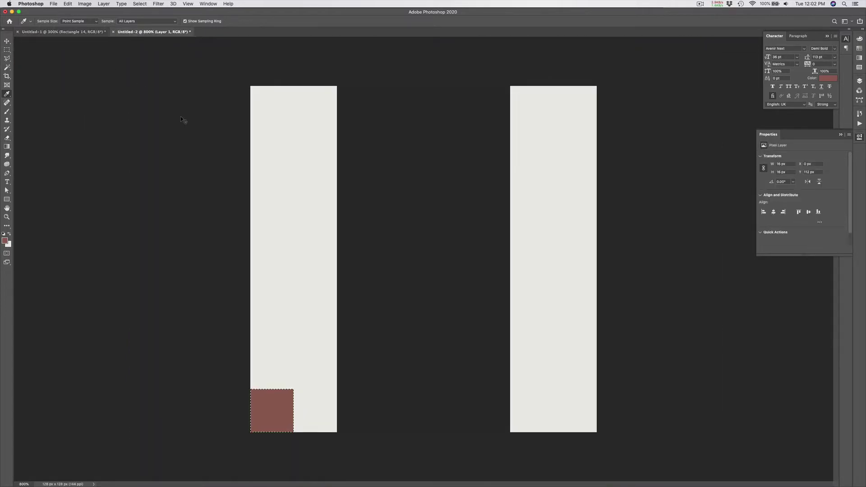
Copy the "Tawaki - The Rainforest Penguin" photo from Brave, paste it into Untitled-1 in Photoshop, and move it to show the whole head
{"action": "key", "text": "super+Tab"}
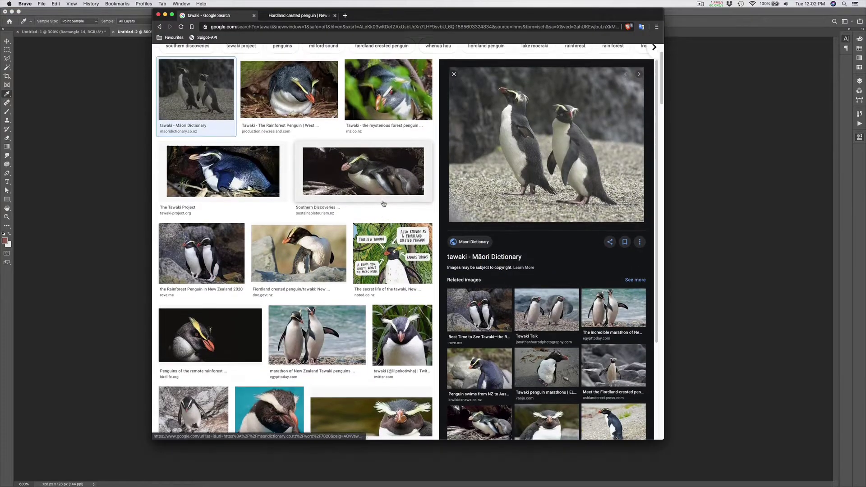
{"action": "left_click", "coordinate": [311, 120]}
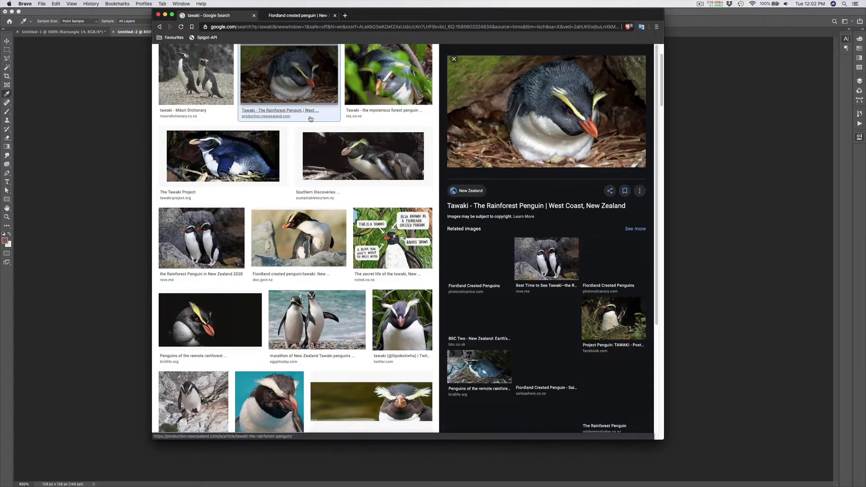
{"action": "right_click", "coordinate": [570, 104]}
{"action": "left_click", "coordinate": [587, 164]}
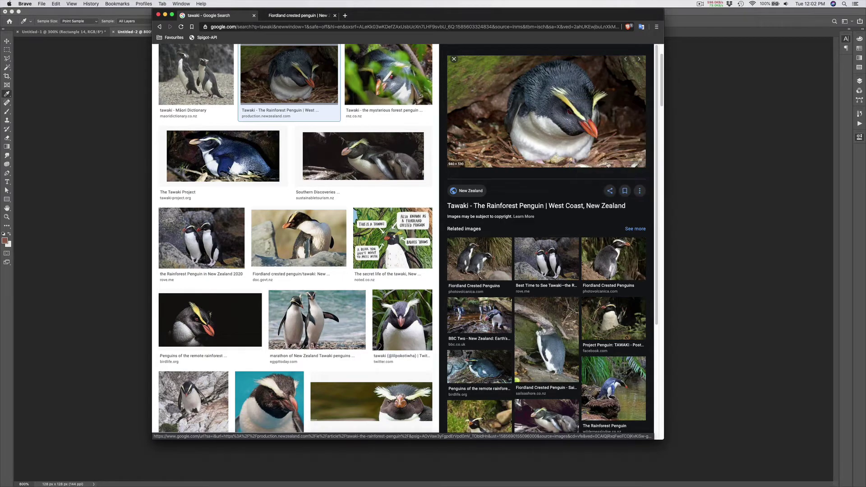
{"action": "key", "text": "super+Tab"}
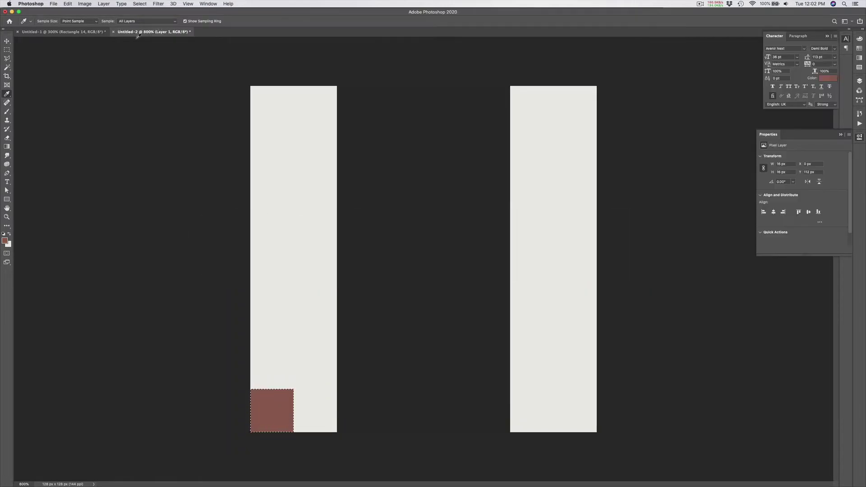
{"action": "left_click", "coordinate": [67, 32]}
{"action": "key", "text": "super+v"}
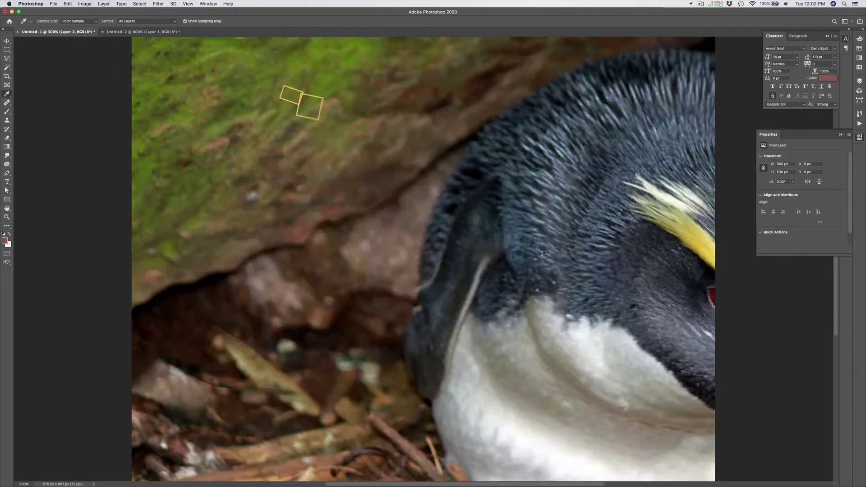
{"action": "left_click_drag", "start_coordinate": [575, 271], "coordinate": [402, 193], "text": "super"}
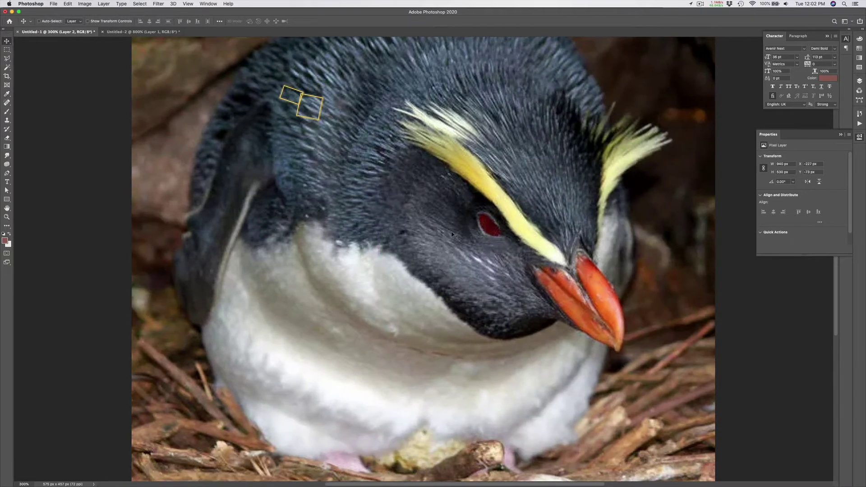
Sample the orange of the beak in the pasted photo and refill the selected corner square in Untitled-2 with it
{"action": "left_click", "coordinate": [605, 281]}
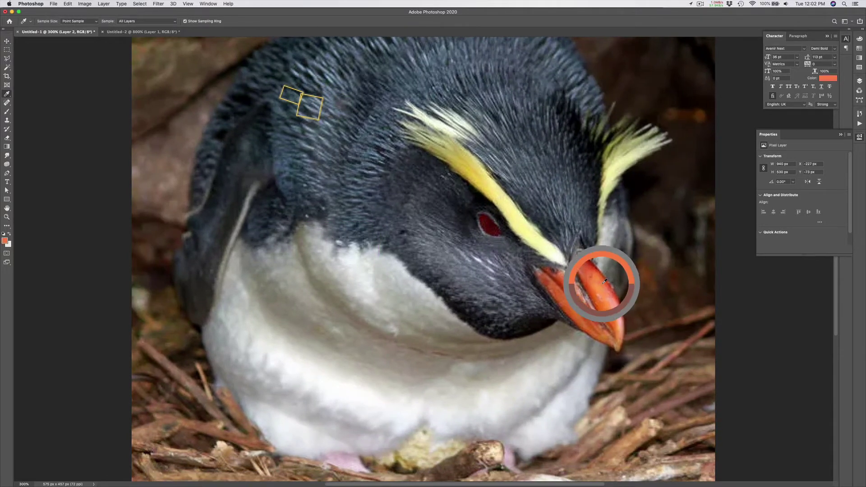
{"action": "left_click", "coordinate": [119, 33]}
{"action": "key", "text": "alt+BackSpace"}
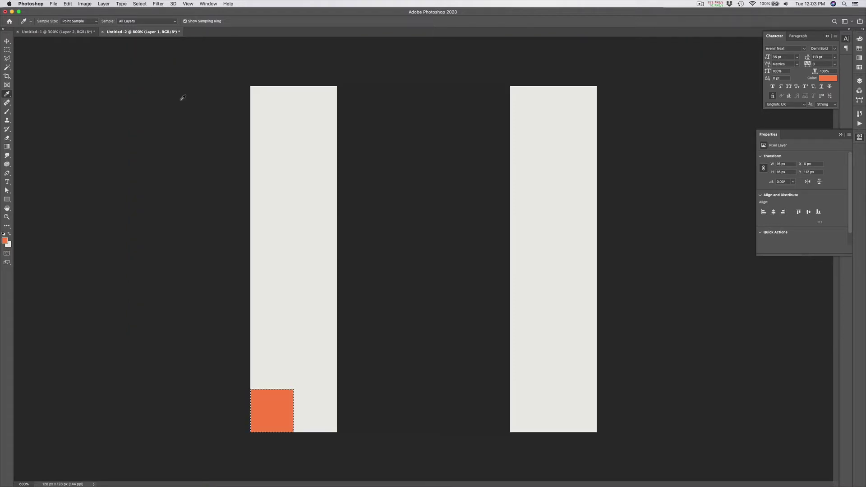
Fill a 32 x 16 px rectangle in the canvas's lower-right corner with the yellow sampled from the penguin's crest in Untitled-1
{"action": "key", "text": "m"}
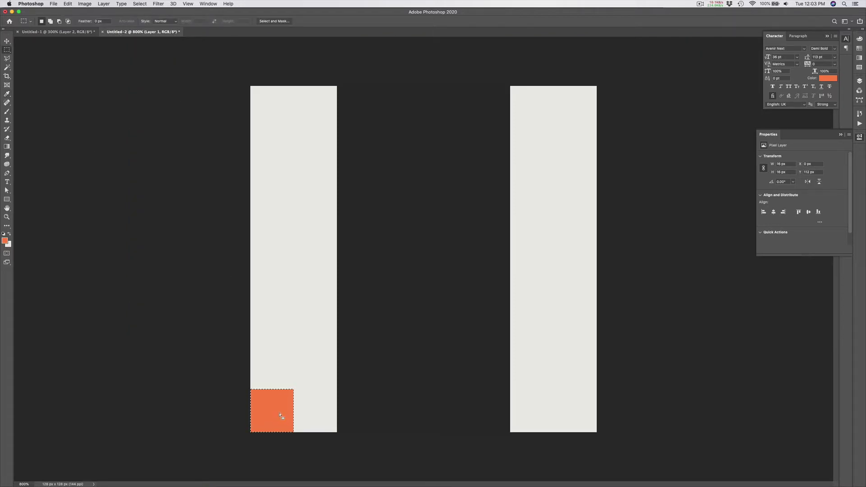
{"action": "left_click_drag", "start_coordinate": [596, 432], "coordinate": [507, 388]}
{"action": "key", "text": "super+Tab"}
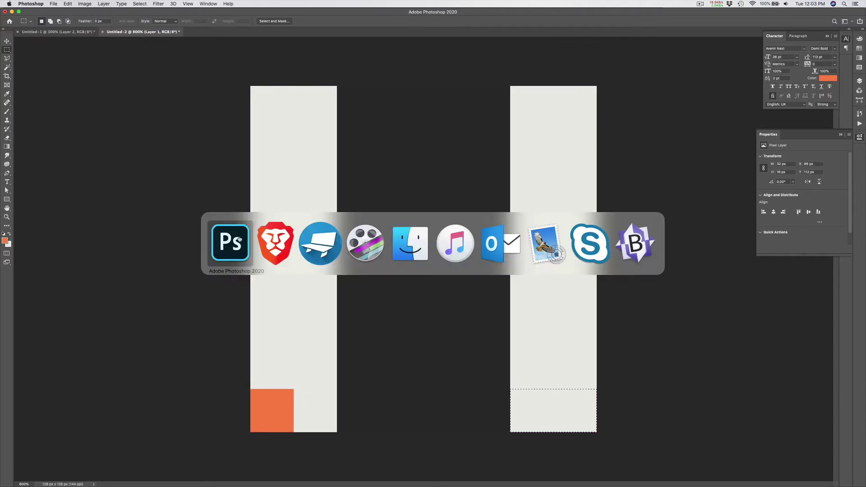
{"action": "left_click", "coordinate": [93, 32]}
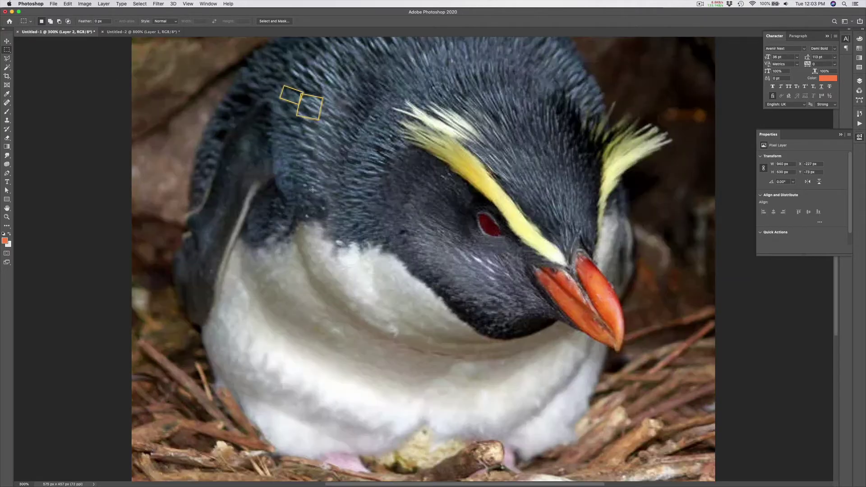
{"action": "key", "text": "i"}
{"action": "left_click", "coordinate": [491, 183]}
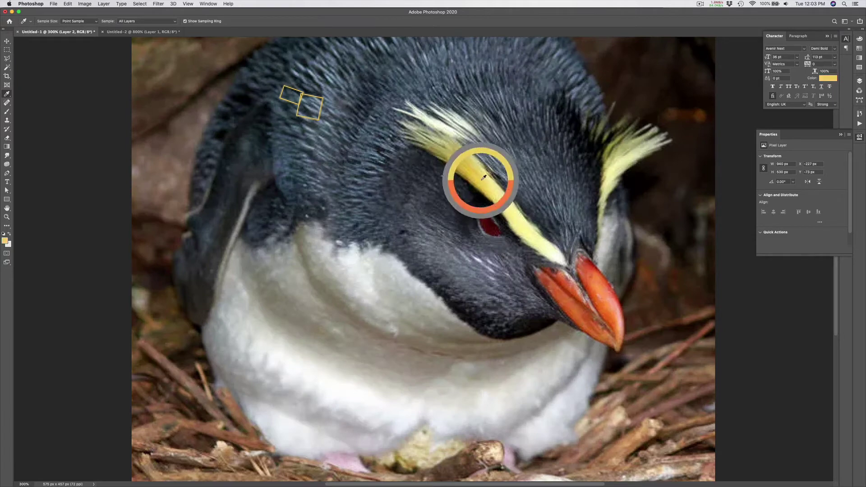
{"action": "left_click", "coordinate": [142, 32]}
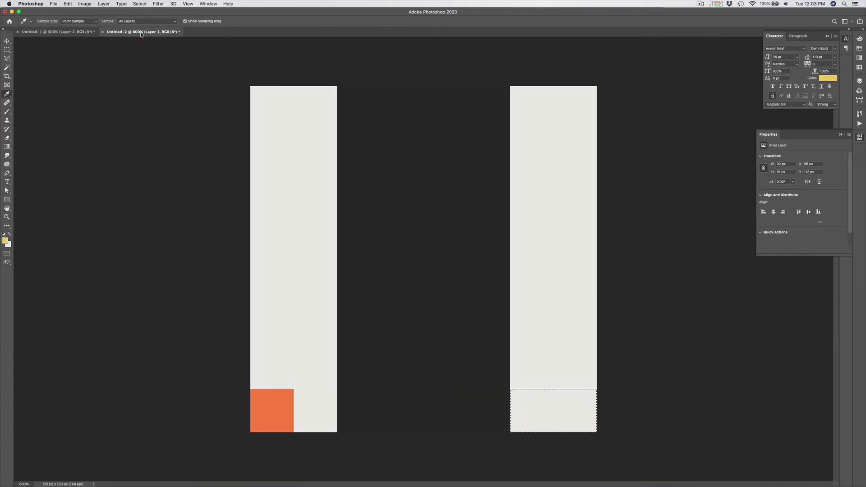
{"action": "key", "text": "alt+BackSpace"}
Switch to Brave and view the enlarged Egypt Today photo of two tawaki penguins for their colouring
{"action": "key", "text": "super+Tab"}
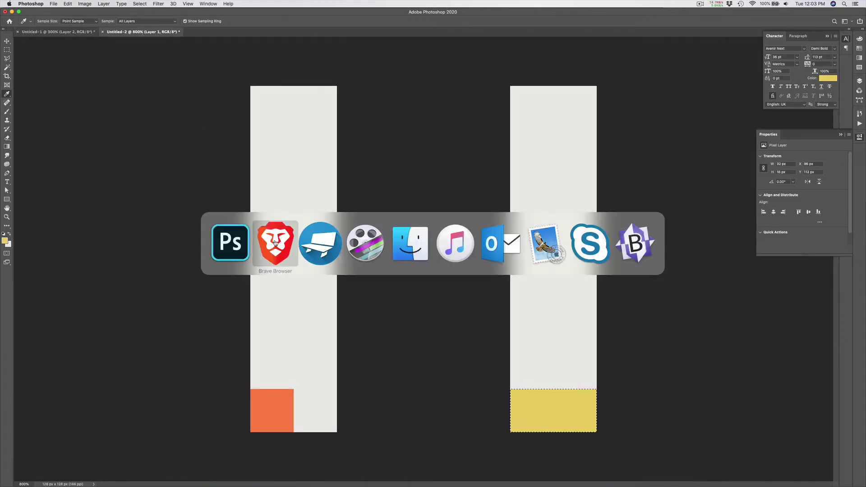
{"action": "left_click", "coordinate": [275, 243]}
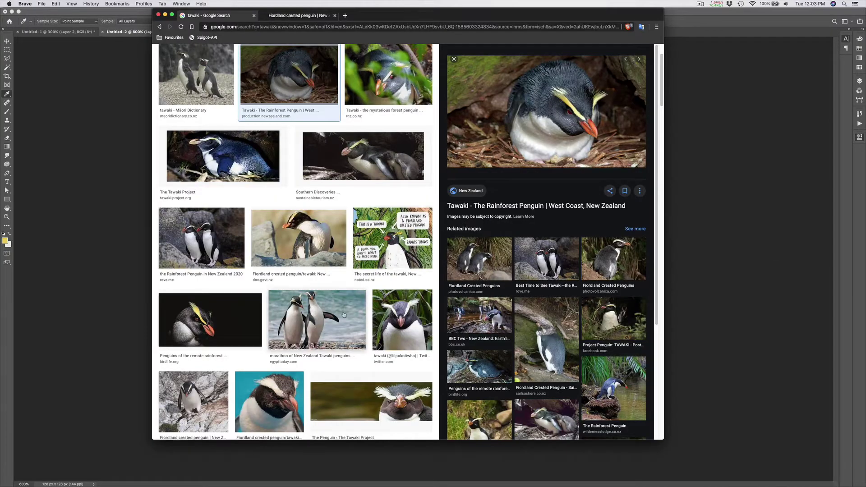
{"action": "scroll", "coordinate": [307, 298], "scroll_direction": "down", "scroll_amount": 2}
{"action": "left_click", "coordinate": [308, 303]}
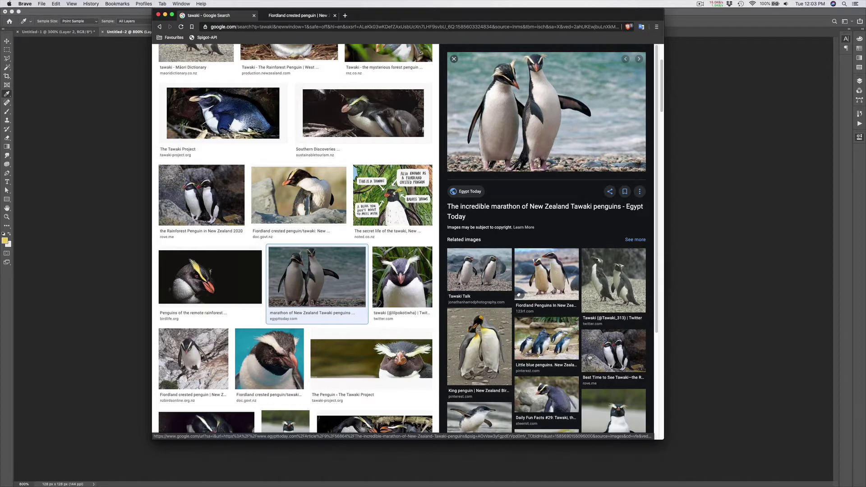
Return to Photoshop, fill a 16 x 16 px square directly right of the orange one with pale pink d3aaba, and deselect it
{"action": "key", "text": "super+Tab"}
{"action": "key", "text": "m"}
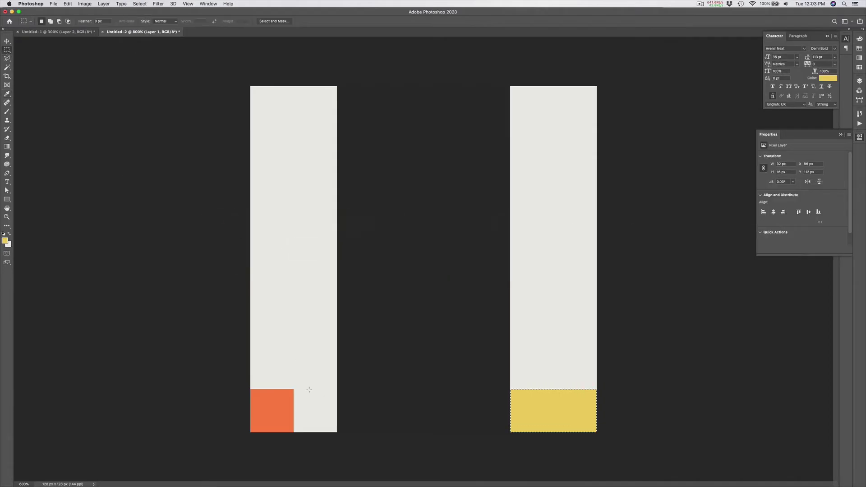
{"action": "left_click_drag", "start_coordinate": [294, 389], "coordinate": [336, 433]}
{"action": "left_click", "coordinate": [5, 240]}
{"action": "left_click", "coordinate": [171, 256]}
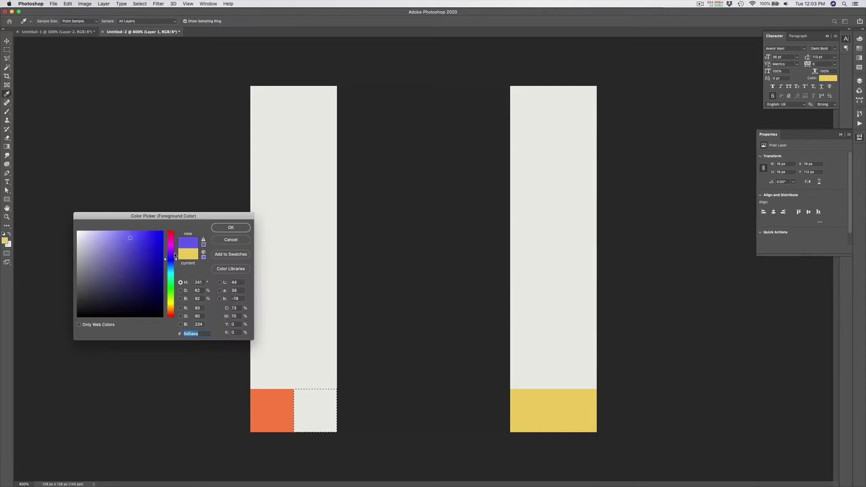
{"action": "left_click_drag", "start_coordinate": [174, 254], "coordinate": [175, 242]}
{"action": "mouse_move", "coordinate": [116, 245]}
{"action": "left_mouse_down"}
{"action": "mouse_move", "coordinate": [93, 266]}
{"action": "mouse_move", "coordinate": [88, 249]}
{"action": "left_mouse_up"}
{"action": "left_click", "coordinate": [175, 238]}
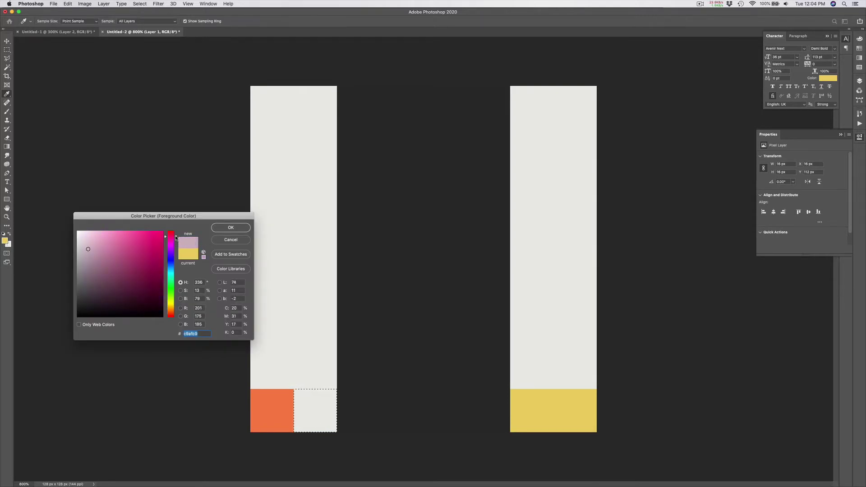
{"action": "left_click", "coordinate": [94, 246]}
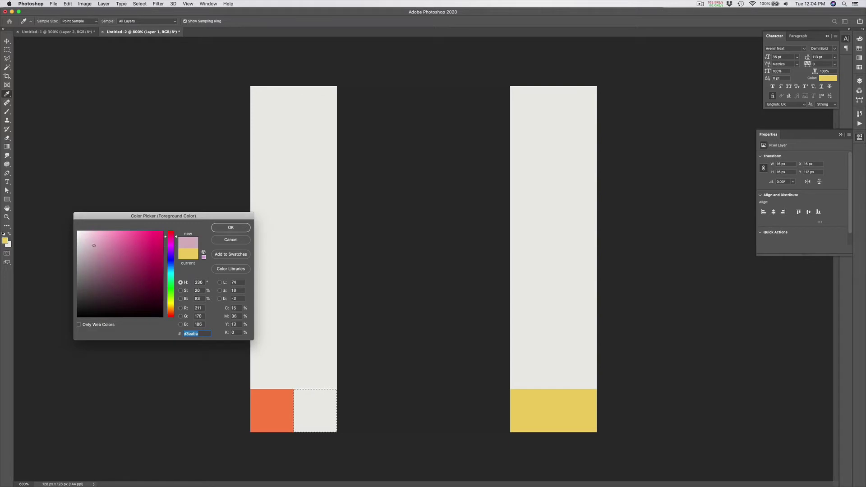
{"action": "left_click", "coordinate": [229, 228]}
{"action": "key", "text": "m"}
{"action": "key", "text": "alt+BackSpace"}
{"action": "key", "text": "v"}
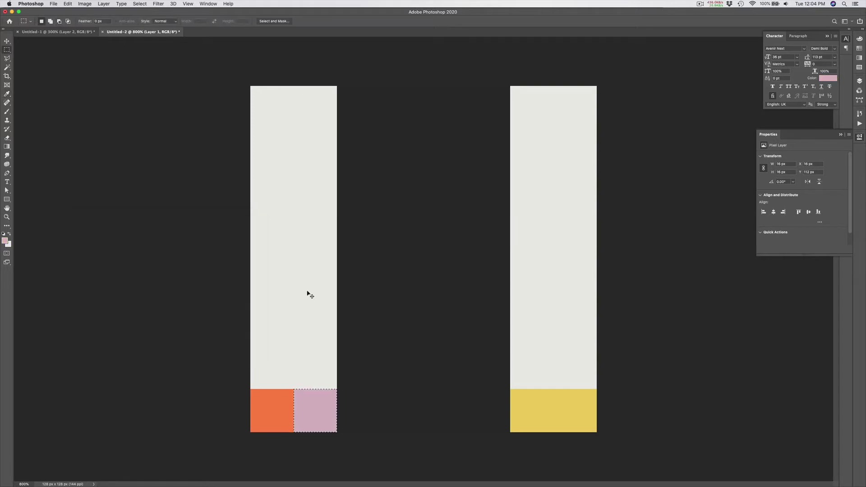
{"action": "key", "text": "super+d"}
Add monochromatic Gaussian noise of 2% to the whole texture
{"action": "left_click", "coordinate": [158, 4]}
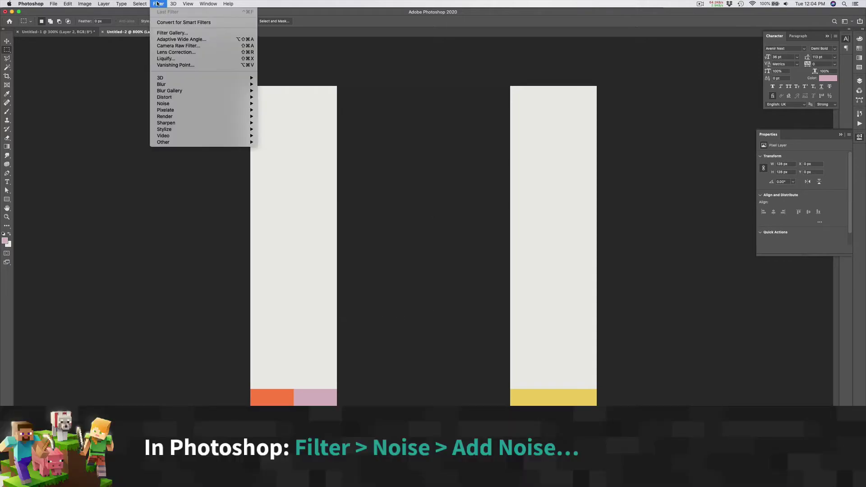
{"action": "mouse_move", "coordinate": [186, 87]}
{"action": "mouse_move", "coordinate": [180, 105]}
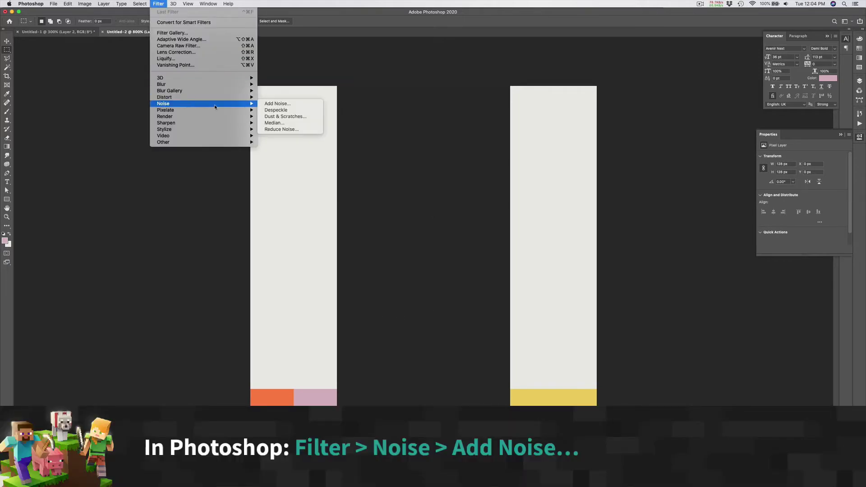
{"action": "left_click", "coordinate": [285, 105]}
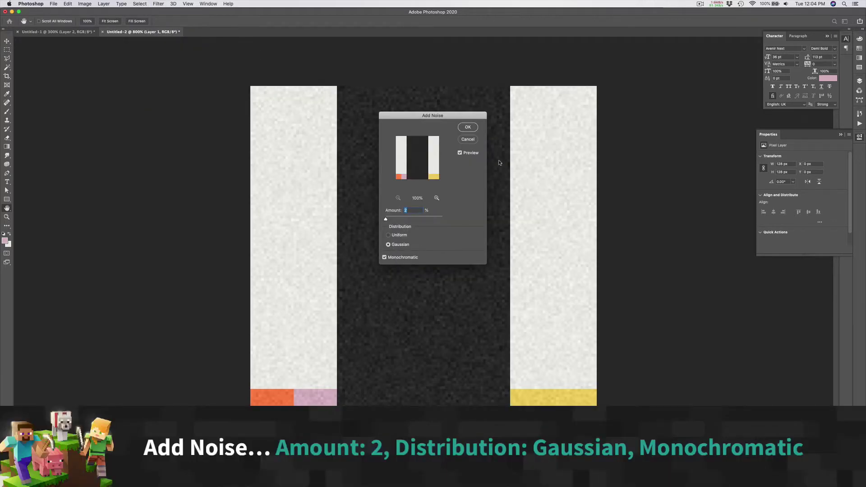
{"action": "left_click", "coordinate": [468, 127]}
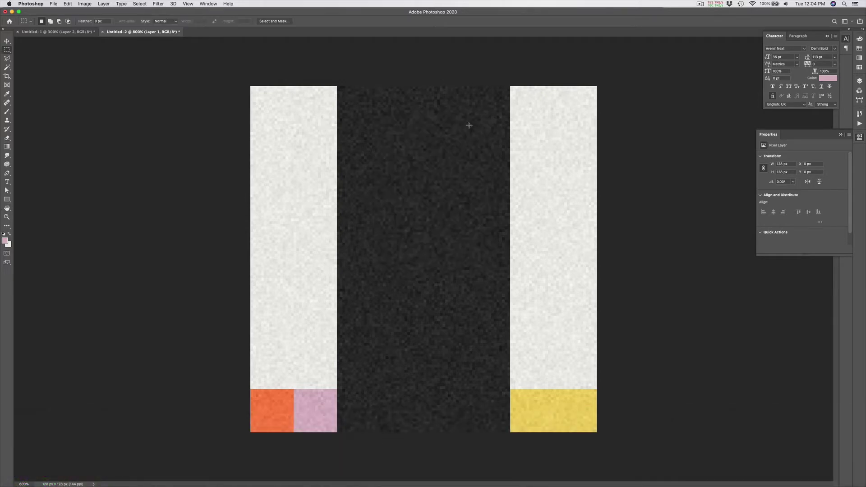
Apply a Mosaic filter with a cell size of 2 square to the whole texture
{"action": "left_click", "coordinate": [159, 4]}
{"action": "mouse_move", "coordinate": [178, 111]}
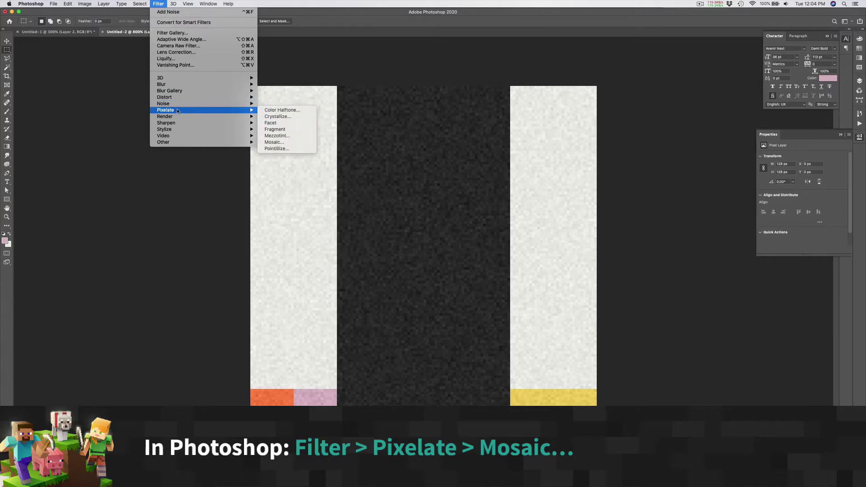
{"action": "left_click", "coordinate": [286, 142]}
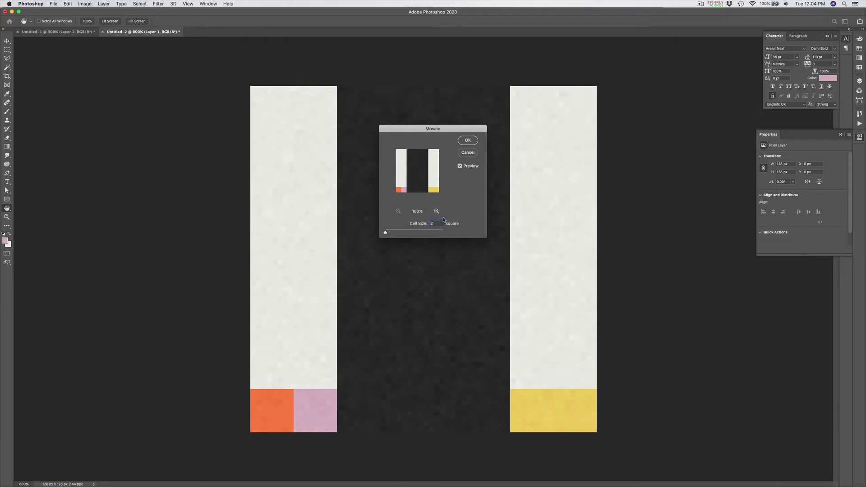
{"action": "left_click", "coordinate": [469, 140]}
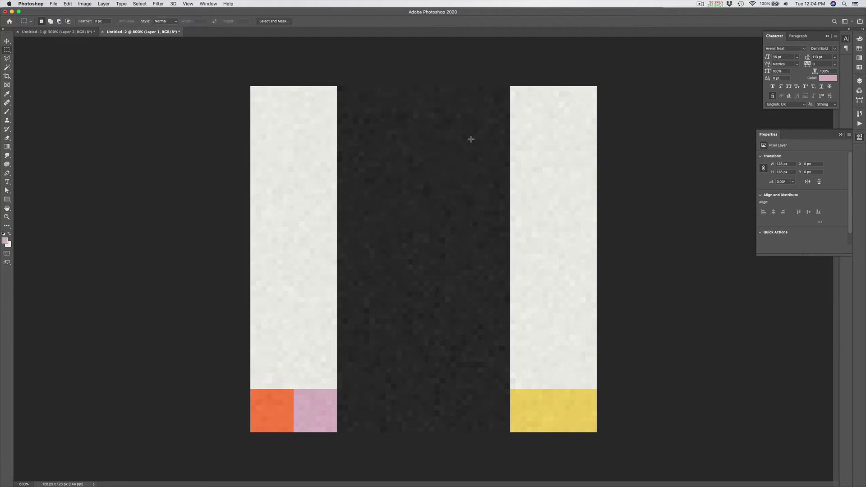
Export the texture with Save for Web using the PNG-24 preset and proceed to choosing its save location
{"action": "left_click", "coordinate": [52, 4]}
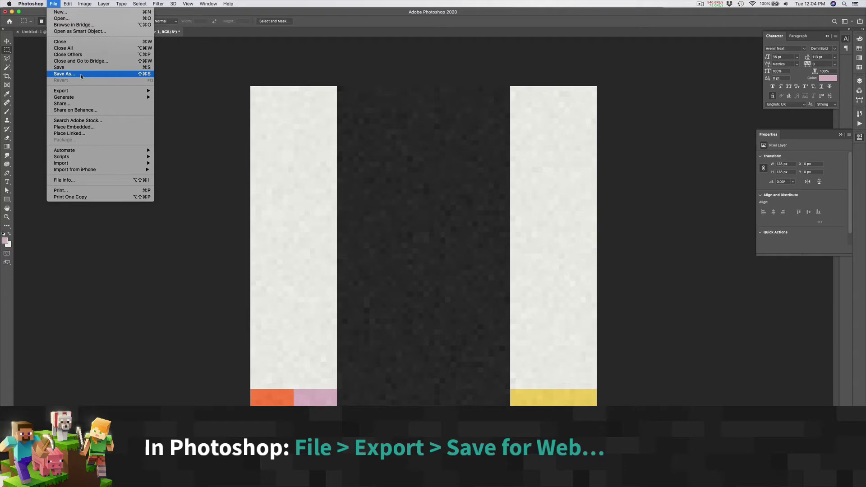
{"action": "mouse_move", "coordinate": [90, 91]}
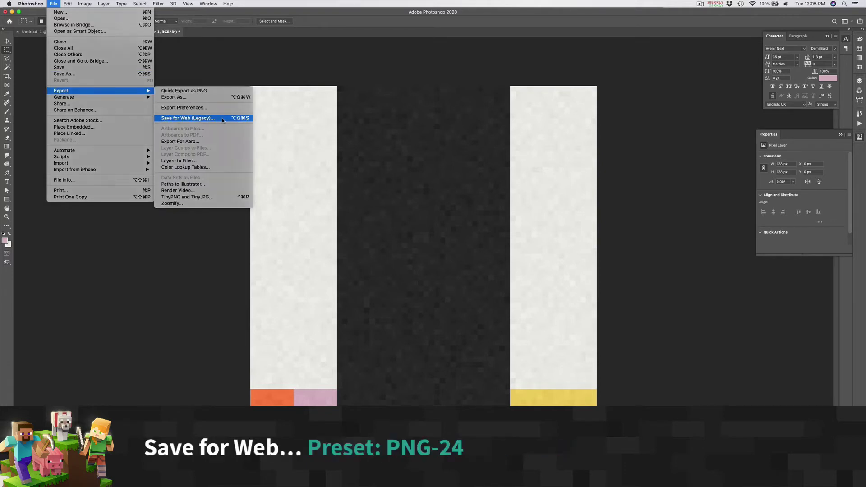
{"action": "left_click", "coordinate": [189, 119]}
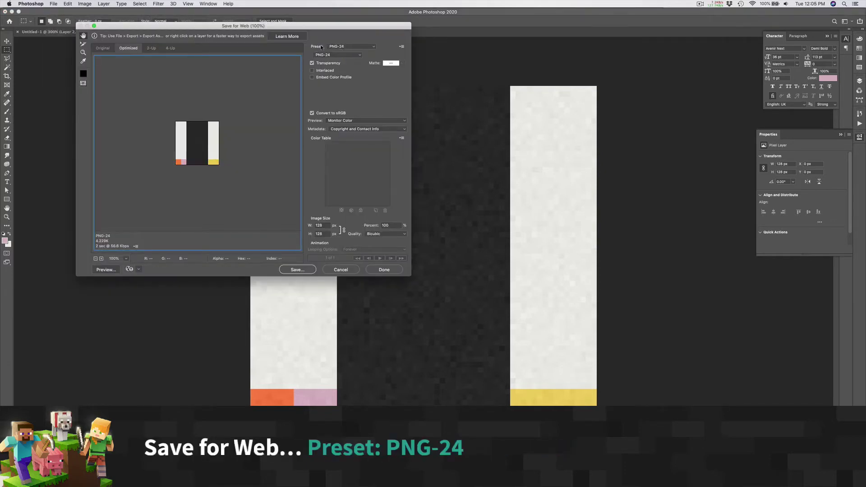
{"action": "left_click", "coordinate": [297, 269]}
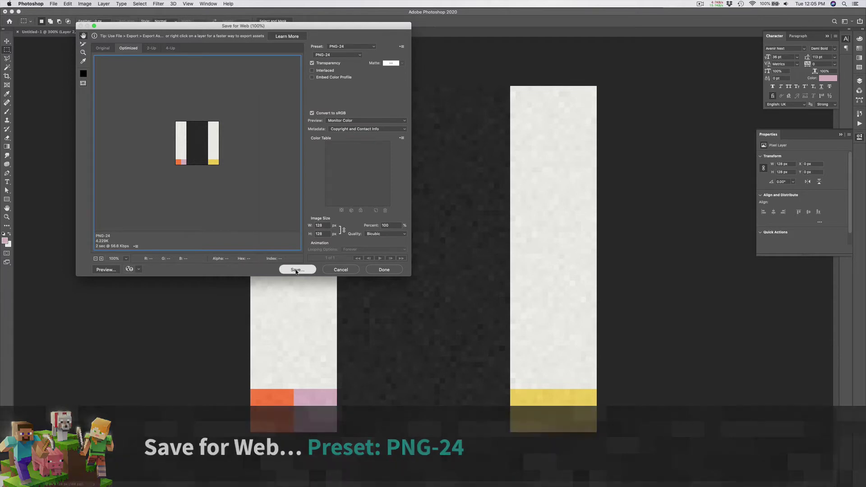
Create a folder named tawaki inside NZNativesAddon's natives_rp/textures/entity and save the exported image there as tawaki.png
{"action": "left_click", "coordinate": [437, 115]}
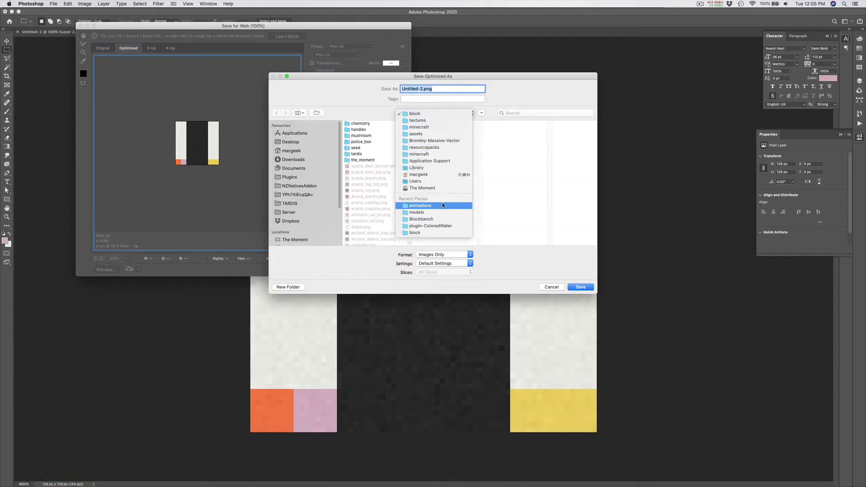
{"action": "left_click", "coordinate": [442, 204]}
{"action": "left_click", "coordinate": [479, 171]}
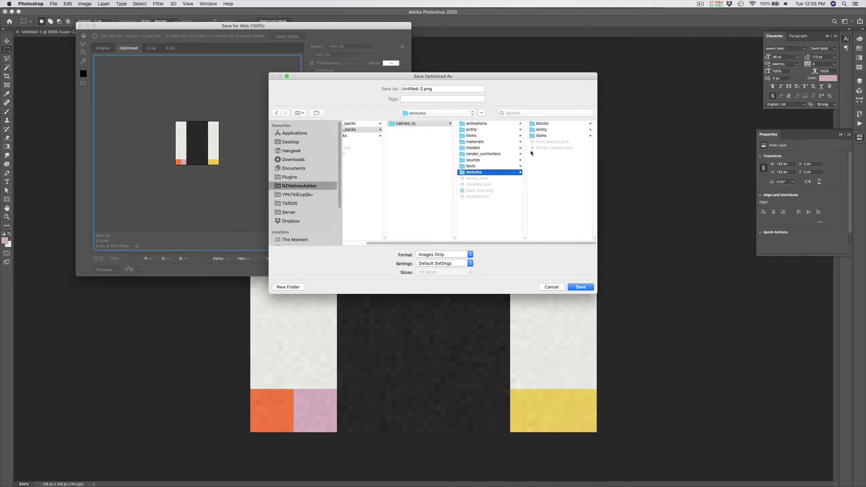
{"action": "left_click", "coordinate": [548, 130]}
{"action": "left_click", "coordinate": [295, 288]}
{"action": "type", "text": "tawaki"}
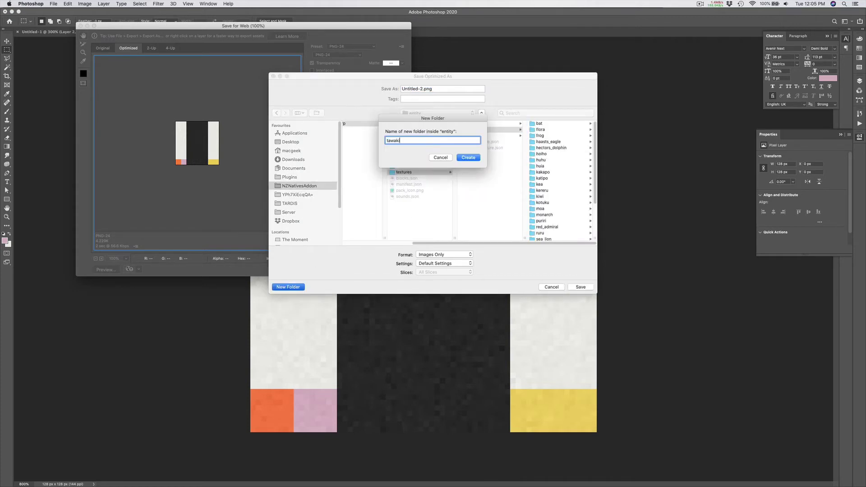
{"action": "key", "text": "Return"}
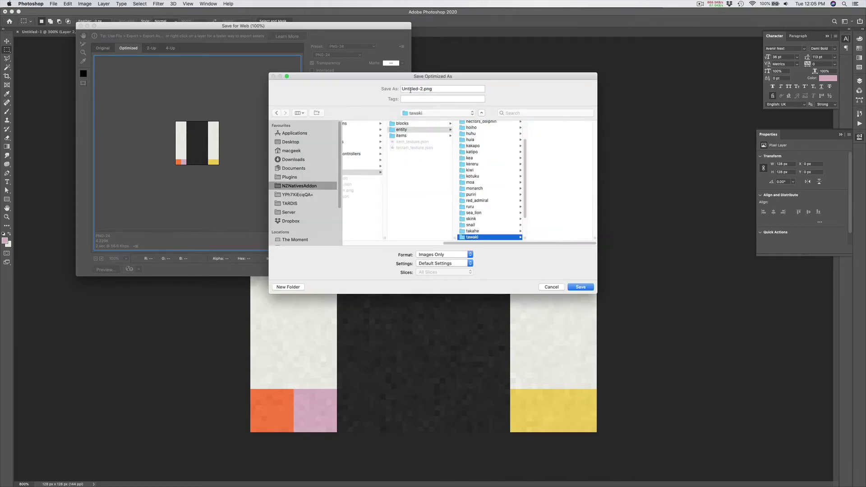
{"action": "type", "text": "tawaki"}
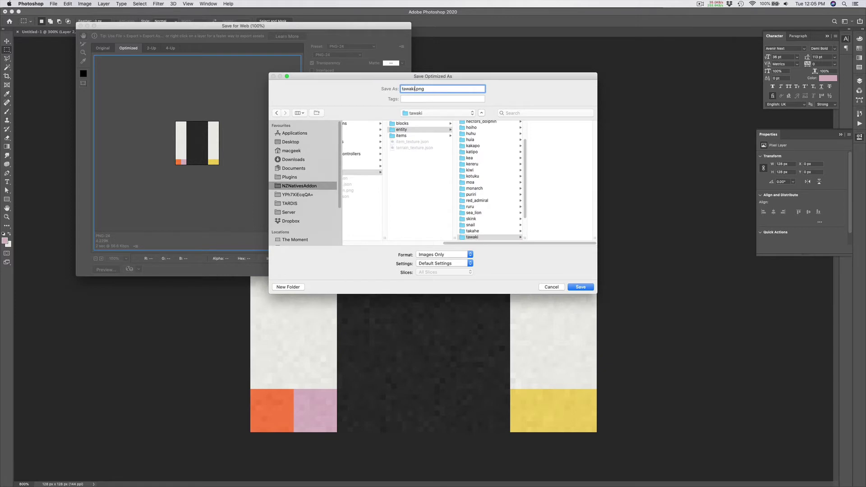
{"action": "left_click", "coordinate": [582, 288]}
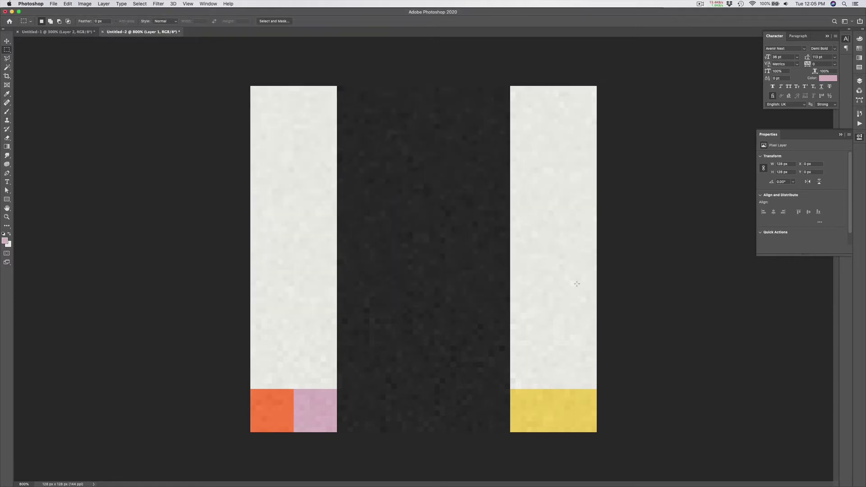
Switch to Blockbench and import tawaki.png from the textures/entity/tawaki folder as the penguin model's texture
{"action": "key", "text": "super+Tab"}
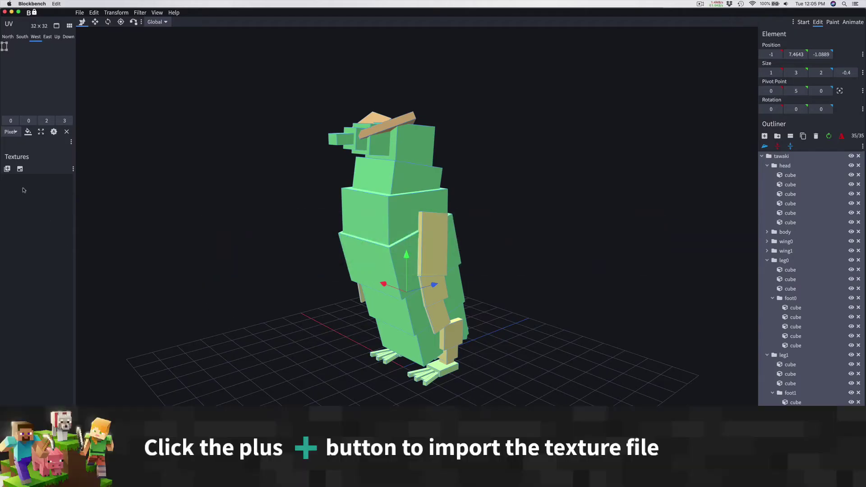
{"action": "left_click", "coordinate": [7, 169]}
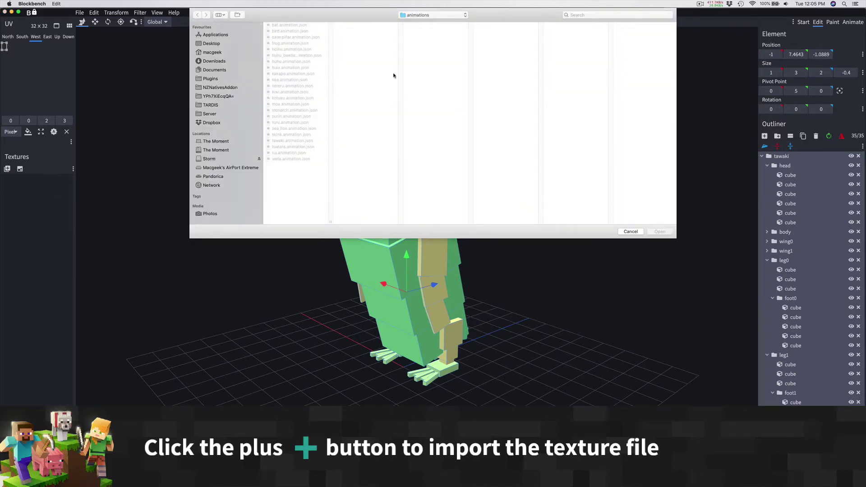
{"action": "left_click", "coordinate": [429, 16]}
{"action": "left_click", "coordinate": [432, 87]}
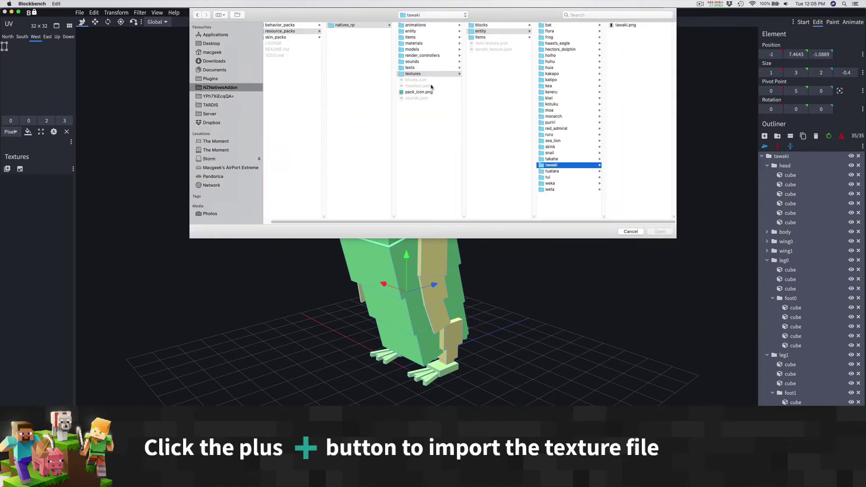
{"action": "left_click", "coordinate": [623, 25]}
{"action": "left_click", "coordinate": [660, 232]}
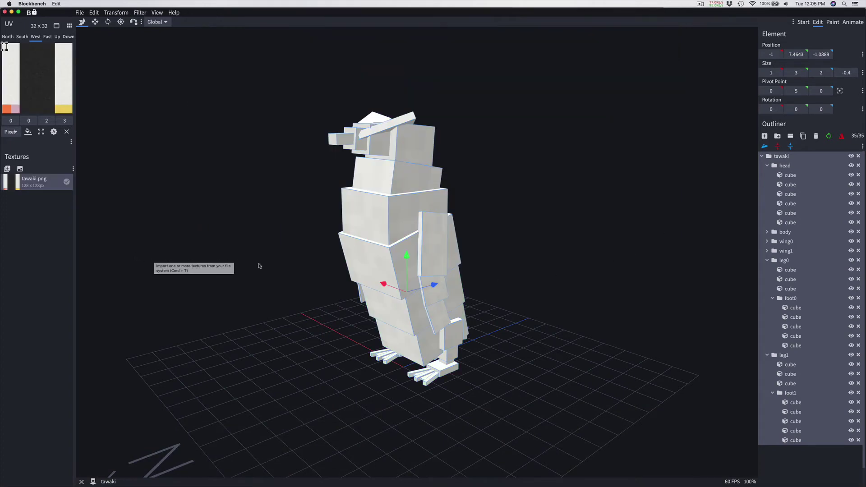
{"action": "left_click_drag", "start_coordinate": [298, 283], "coordinate": [246, 269]}
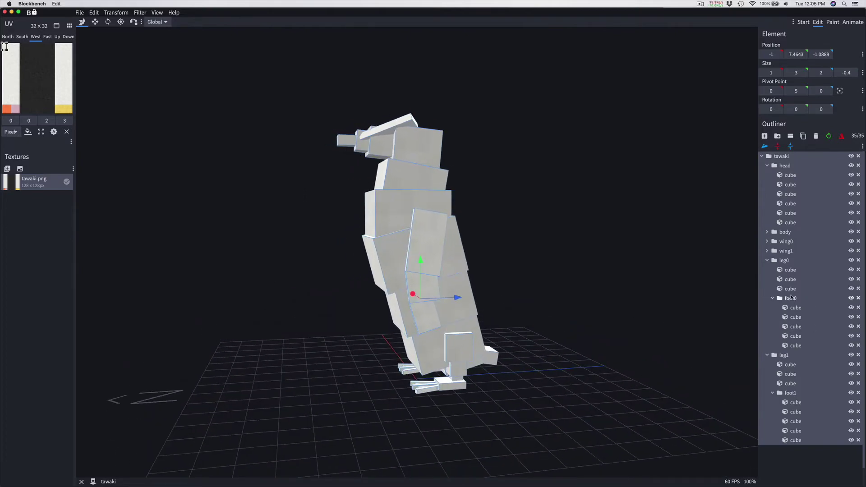
Map the foot0 group to the pink area of the texture at 5, 29, apply it to all faces, and widen the UV editor
{"action": "left_click", "coordinate": [791, 298]}
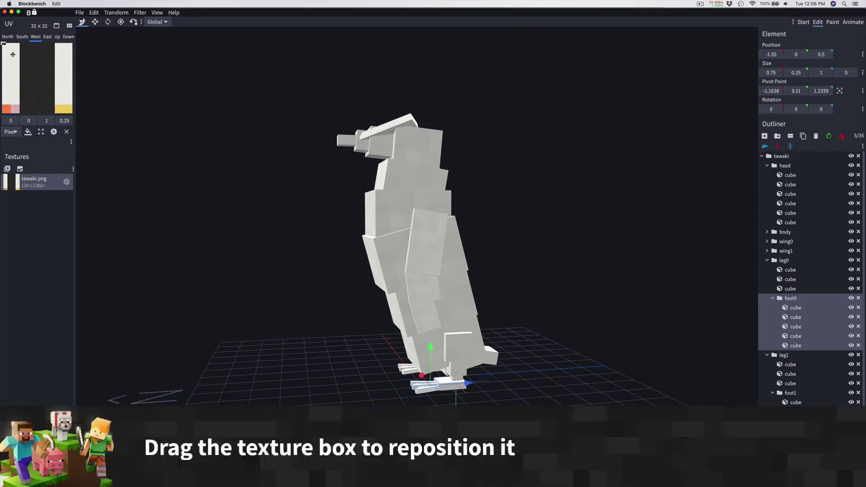
{"action": "left_click_drag", "start_coordinate": [13, 55], "coordinate": [28, 118]}
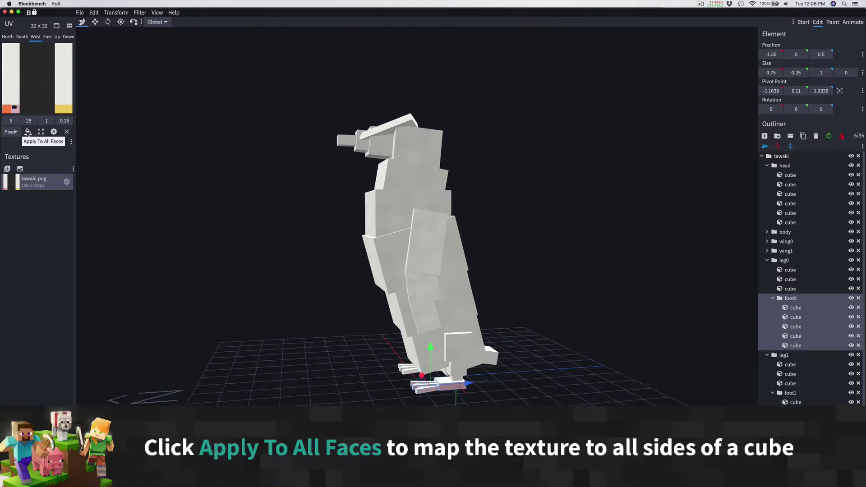
{"action": "left_click", "coordinate": [28, 132]}
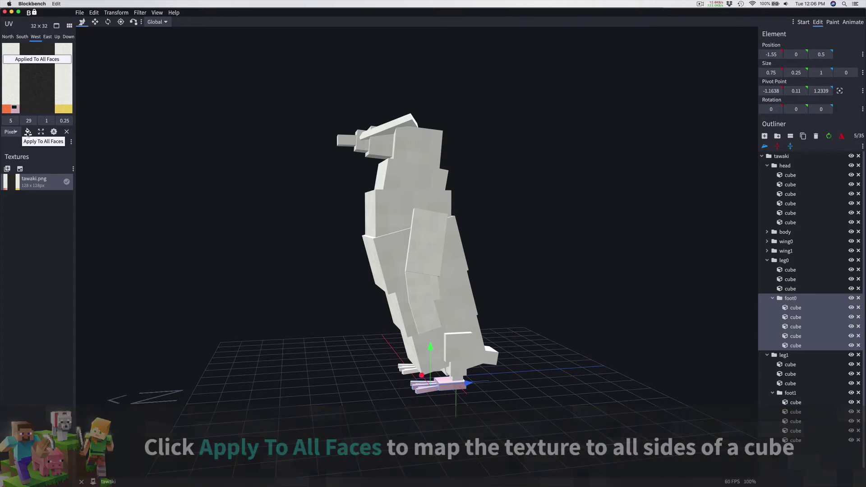
{"action": "left_click_drag", "start_coordinate": [76, 161], "coordinate": [247, 192]}
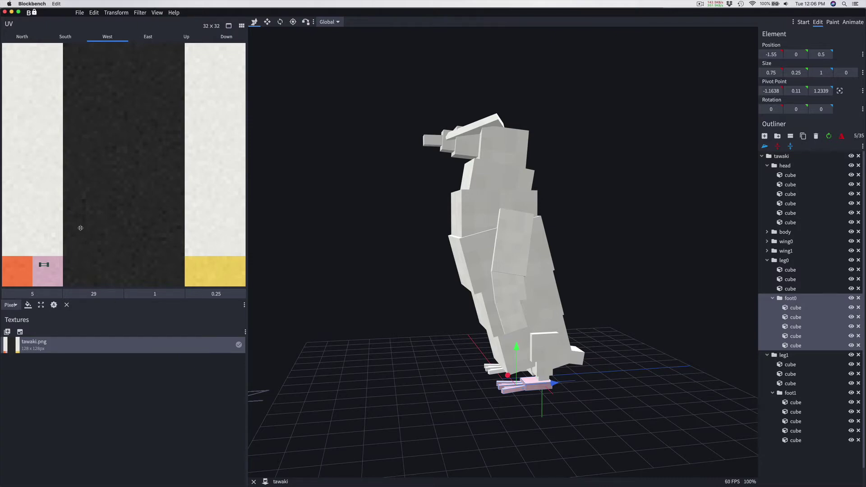
Map the lowest leg cube of leg0 to the pink area of the texture and apply it to all faces
{"action": "left_click_drag", "start_coordinate": [375, 362], "coordinate": [555, 386]}
{"action": "left_click", "coordinate": [545, 385]}
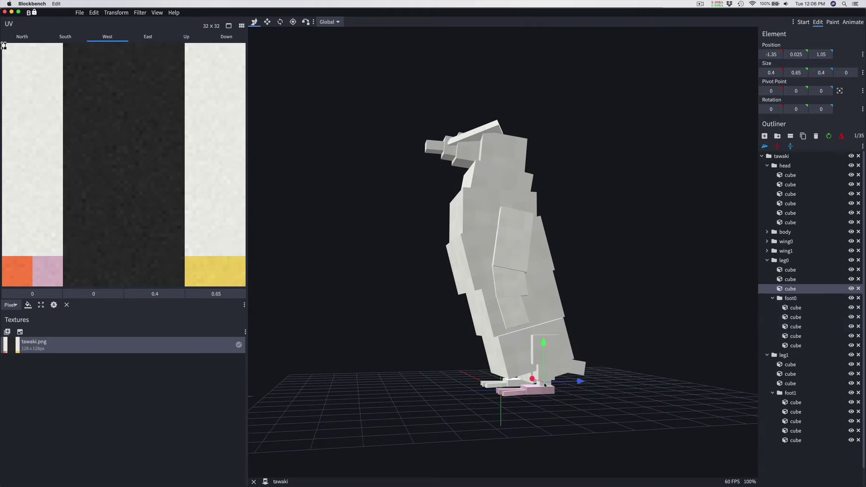
{"action": "left_click_drag", "start_coordinate": [25, 100], "coordinate": [49, 266]}
{"action": "left_click", "coordinate": [28, 306]}
Map leg1's lowest cube and the foot1 group to the pink area, placing foot1's UV at 6, 30 and applying it to all faces
{"action": "left_click_drag", "start_coordinate": [258, 342], "coordinate": [424, 357]}
{"action": "left_click_drag", "start_coordinate": [416, 451], "coordinate": [422, 434]}
{"action": "left_click", "coordinate": [473, 373]}
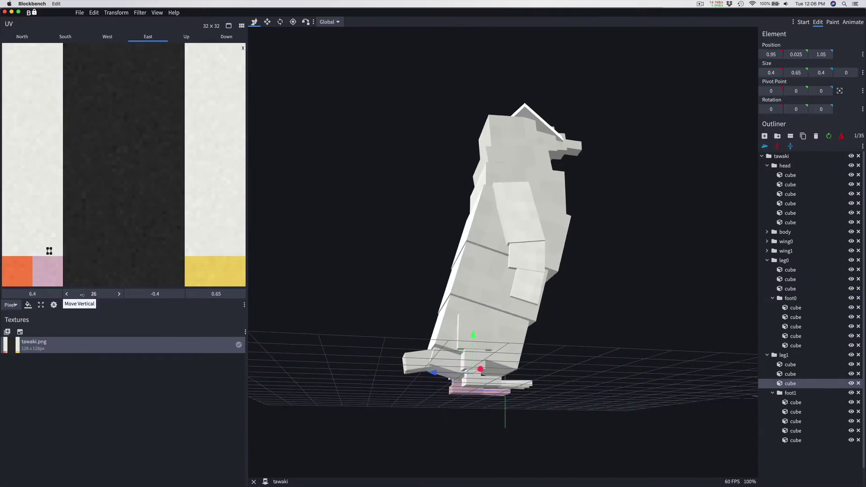
{"action": "left_click", "coordinate": [791, 393]}
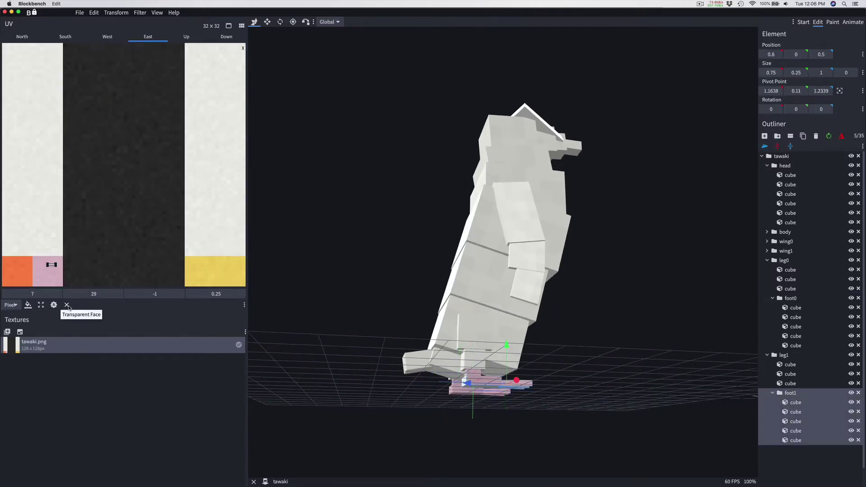
{"action": "left_click", "coordinate": [44, 272]}
{"action": "left_click", "coordinate": [28, 305]}
{"action": "left_click_drag", "start_coordinate": [266, 294], "coordinate": [562, 293]}
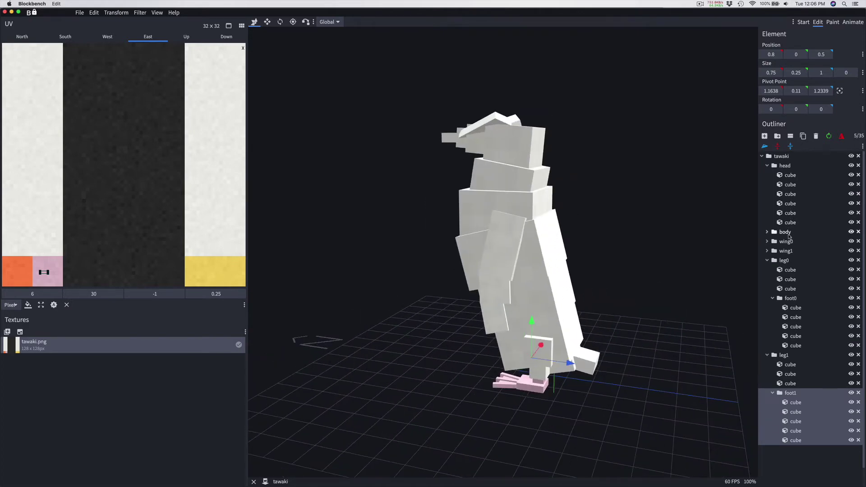
Select the whole body group and move its South face UV onto the black area of the texture at 9, 0
{"action": "left_click", "coordinate": [785, 232]}
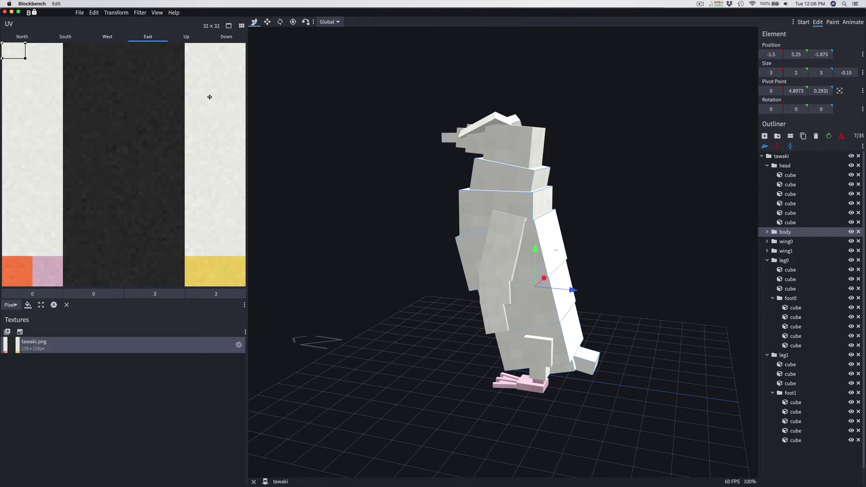
{"action": "left_click", "coordinate": [595, 210]}
{"action": "left_click", "coordinate": [556, 237]}
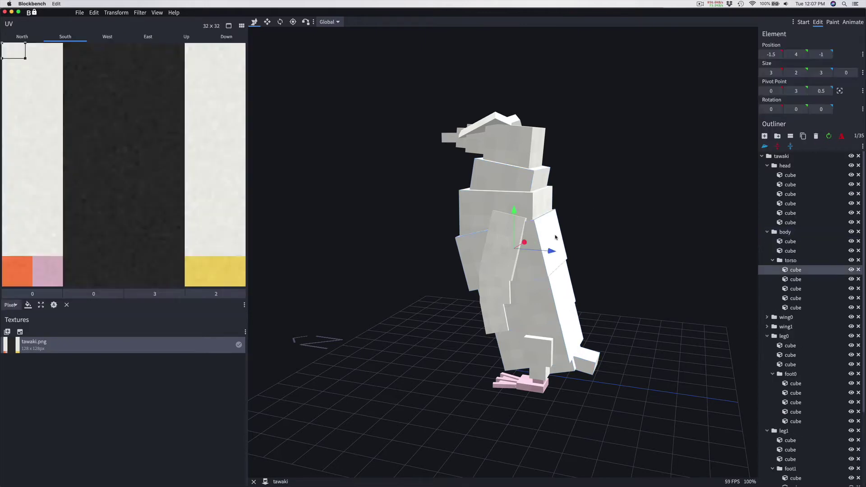
{"action": "left_click", "coordinate": [786, 232]}
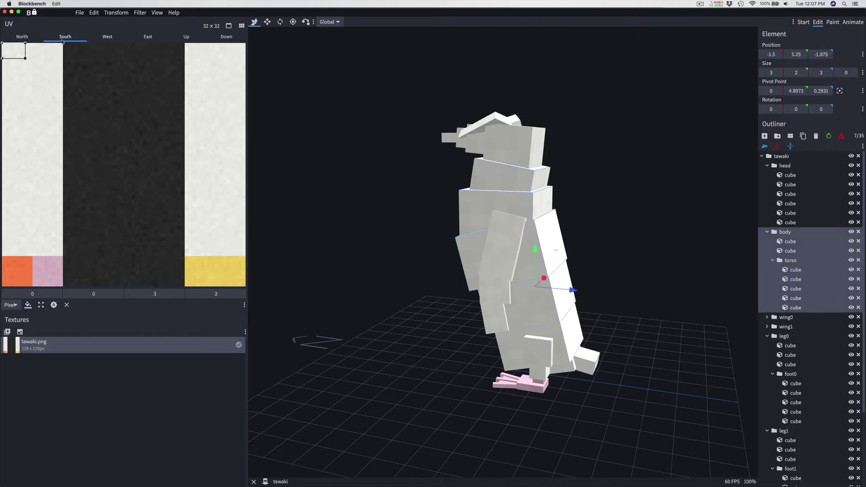
{"action": "left_click_drag", "start_coordinate": [18, 55], "coordinate": [89, 51]}
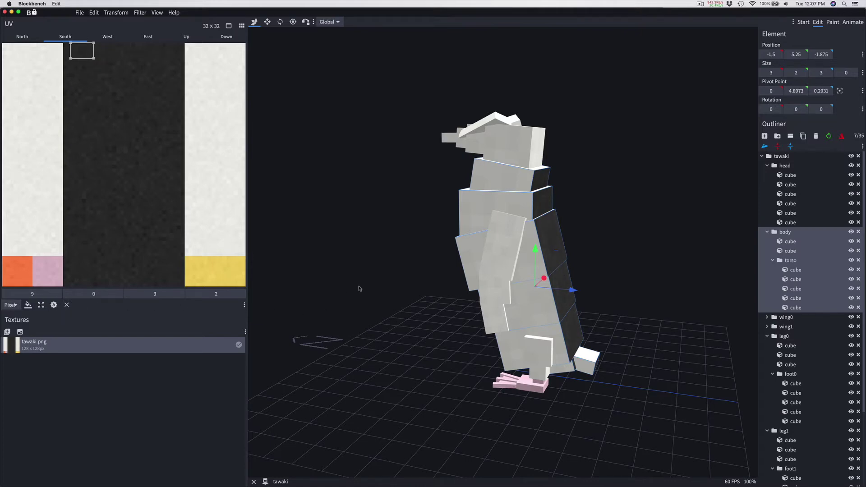
{"action": "left_click_drag", "start_coordinate": [360, 288], "coordinate": [274, 302]}
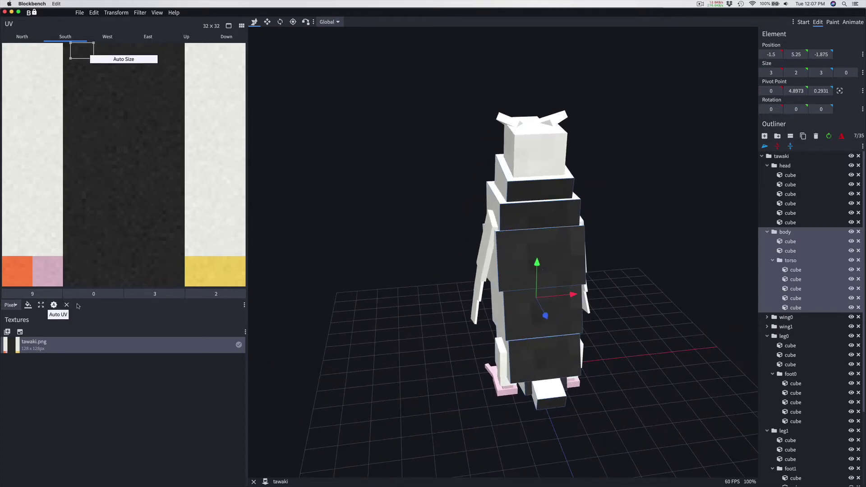
{"action": "left_click_drag", "start_coordinate": [344, 269], "coordinate": [424, 277]}
Switch to Photoshop and hide Layer 2 in the Untitled-1 reference document to examine the colouring of the standing penguins
{"action": "left_click", "coordinate": [543, 152]}
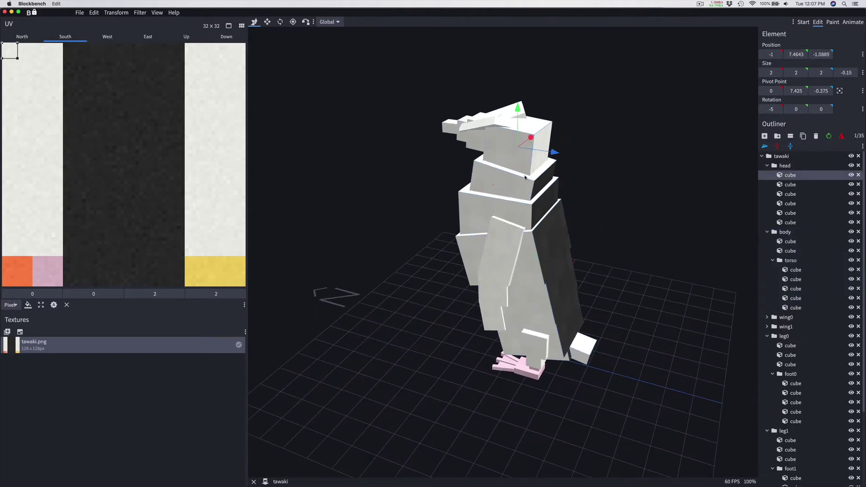
{"action": "key", "text": "super+Tab"}
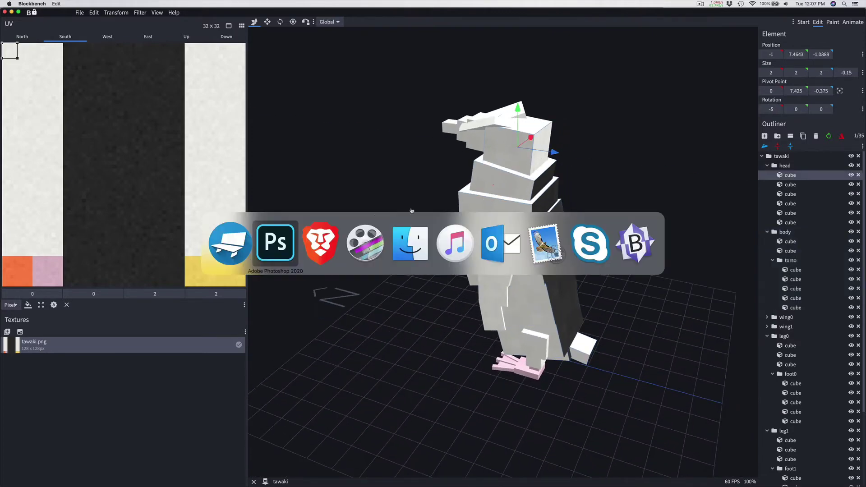
{"action": "left_click", "coordinate": [275, 243]}
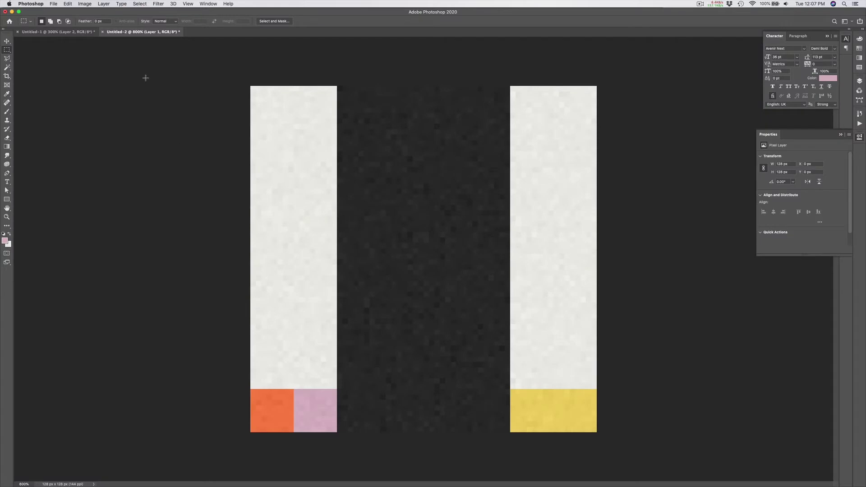
{"action": "left_click", "coordinate": [82, 32]}
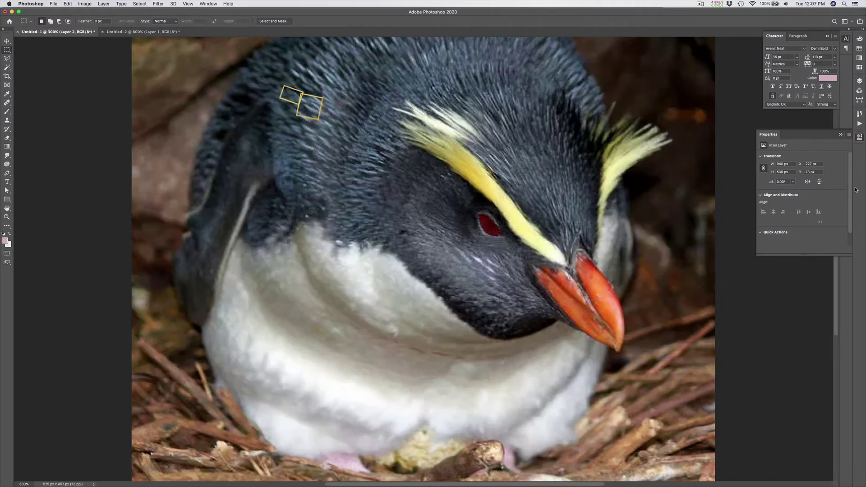
{"action": "left_click", "coordinate": [860, 81]}
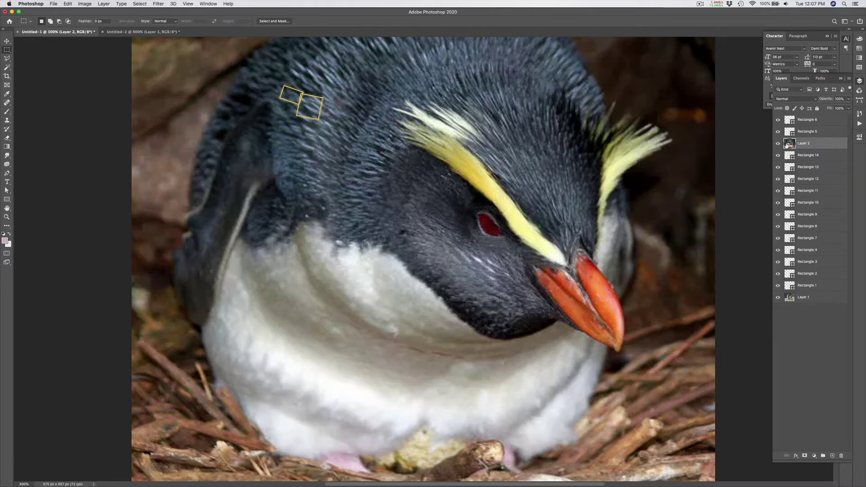
{"action": "left_click", "coordinate": [778, 143]}
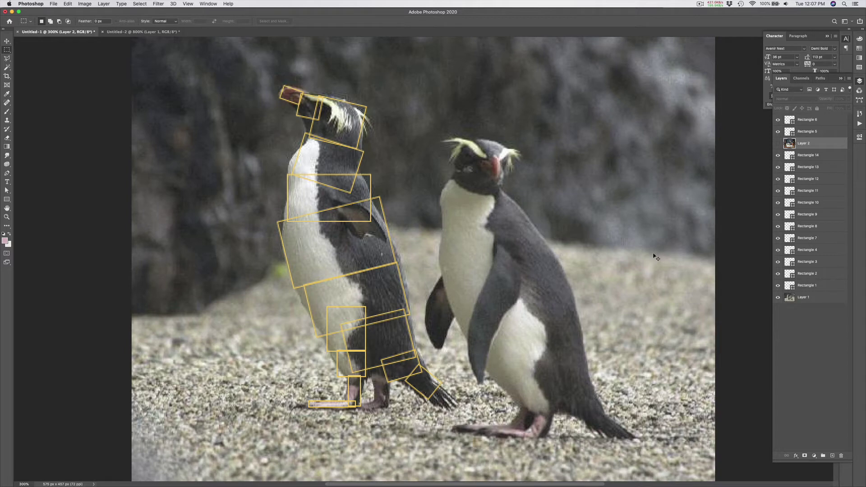
Switch back to Blockbench and map the whole head group to the black area of the texture on all faces
{"action": "key", "text": "super+Tab"}
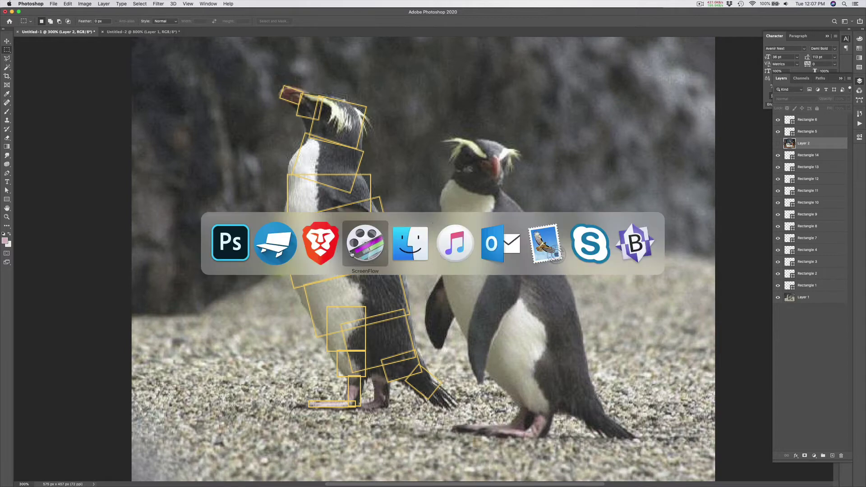
{"action": "left_click", "coordinate": [272, 255]}
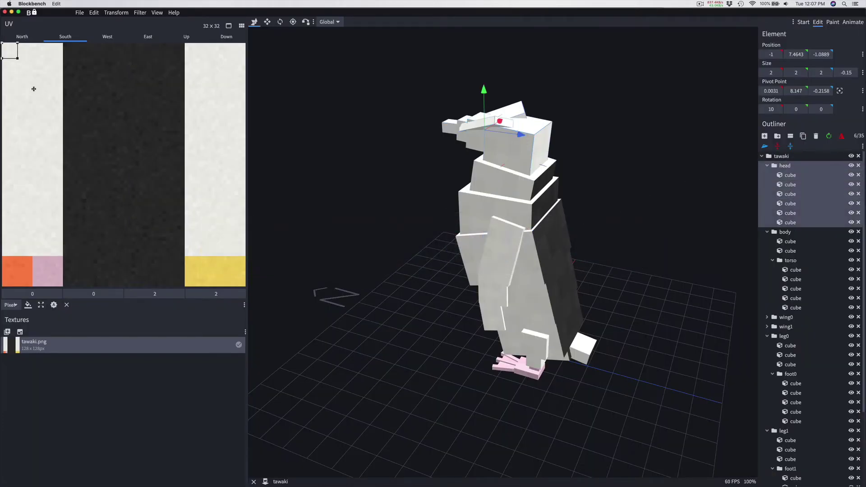
{"action": "left_click", "coordinate": [28, 305]}
Map the two crest cubes to the yellow area at 24, 28 on all faces, and the beak tip cube to the orange area at 0, 28
{"action": "left_click_drag", "start_coordinate": [343, 253], "coordinate": [451, 190]}
{"action": "left_click", "coordinate": [511, 152]}
{"action": "left_click", "coordinate": [791, 222], "text": "shift"}
{"action": "left_click_drag", "start_coordinate": [70, 149], "coordinate": [192, 264]}
{"action": "left_click", "coordinate": [28, 305]}
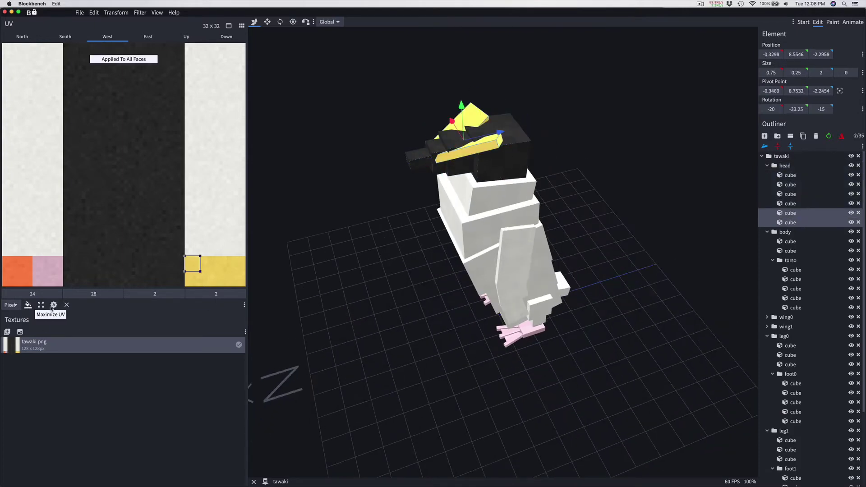
{"action": "left_click_drag", "start_coordinate": [343, 212], "coordinate": [678, 178]}
{"action": "left_click", "coordinate": [421, 152]}
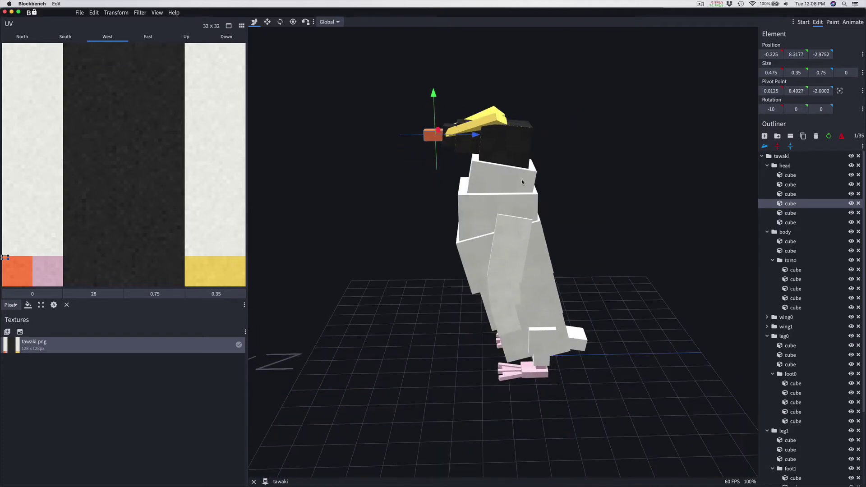
Place the body group's UV across the white and black borders, at 7, 5 for the West faces and 23, 9 for the East faces
{"action": "left_click", "coordinate": [791, 251]}
{"action": "left_click", "coordinate": [786, 232]}
{"action": "left_click_drag", "start_coordinate": [34, 103], "coordinate": [88, 141]}
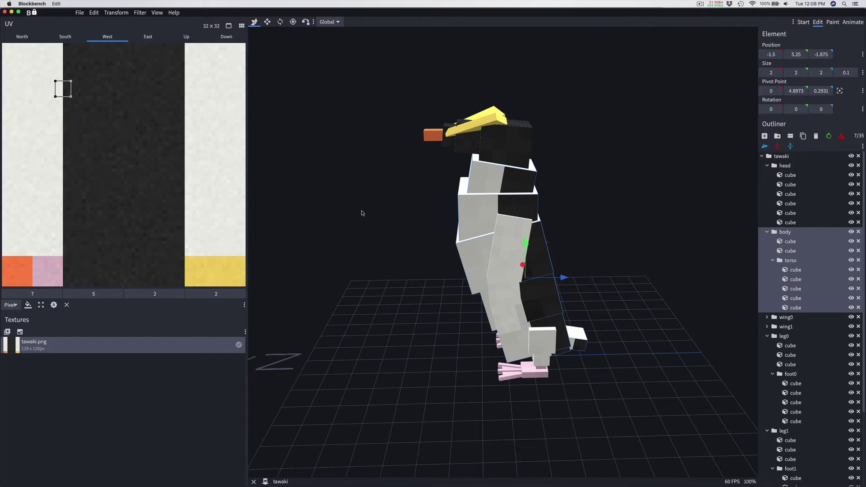
{"action": "left_click_drag", "start_coordinate": [362, 213], "coordinate": [622, 210]}
{"action": "left_click", "coordinate": [149, 39]}
{"action": "left_click_drag", "start_coordinate": [194, 109], "coordinate": [184, 119]}
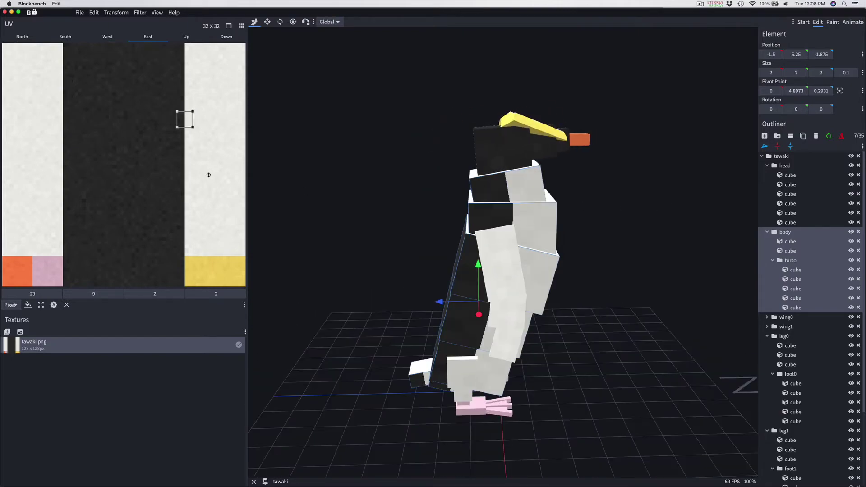
Map the wing cubes to the black area of the texture at 10, 24 and apply it to all faces
{"action": "left_click_drag", "start_coordinate": [335, 163], "coordinate": [704, 212]}
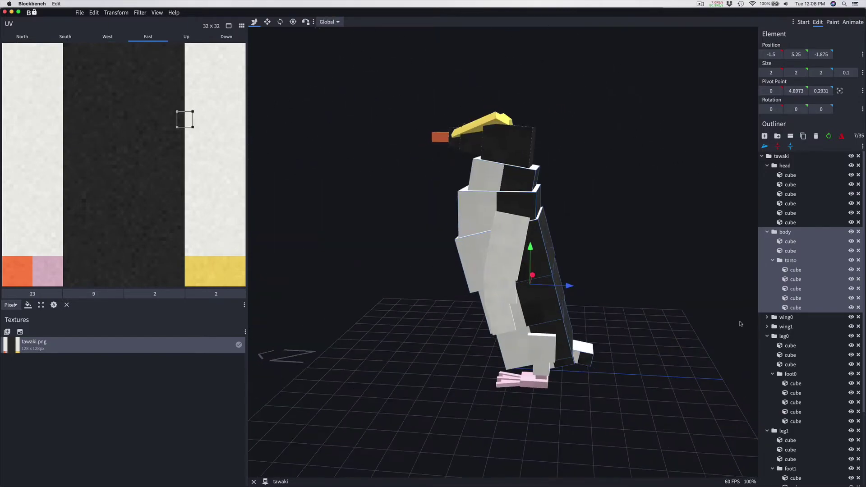
{"action": "left_click", "coordinate": [786, 317]}
{"action": "left_click_drag", "start_coordinate": [148, 199], "coordinate": [100, 276]}
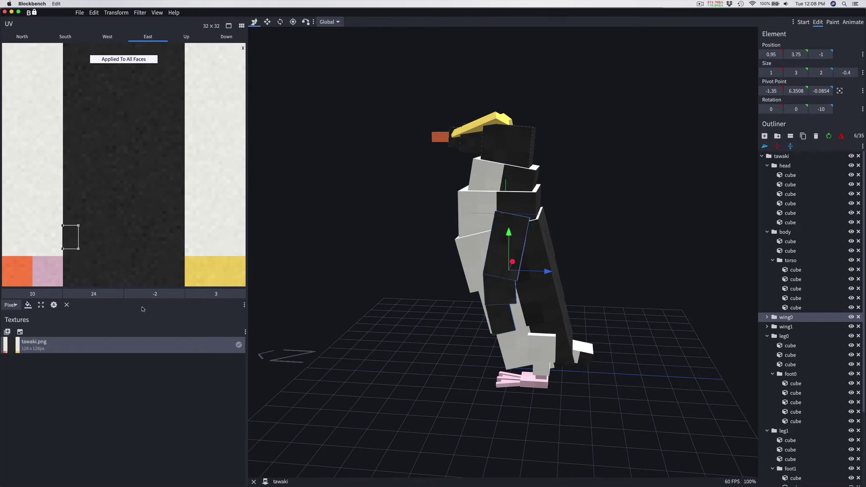
Move the Down face UV of the topmost torso cube onto the black area at 15, 0
{"action": "left_click_drag", "start_coordinate": [429, 264], "coordinate": [375, 342]}
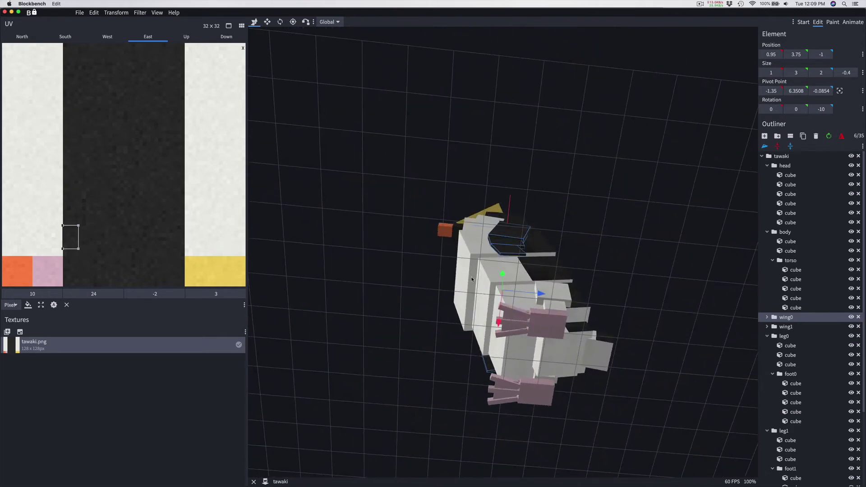
{"action": "left_click", "coordinate": [472, 279]}
{"action": "left_click_drag", "start_coordinate": [24, 58], "coordinate": [134, 60]}
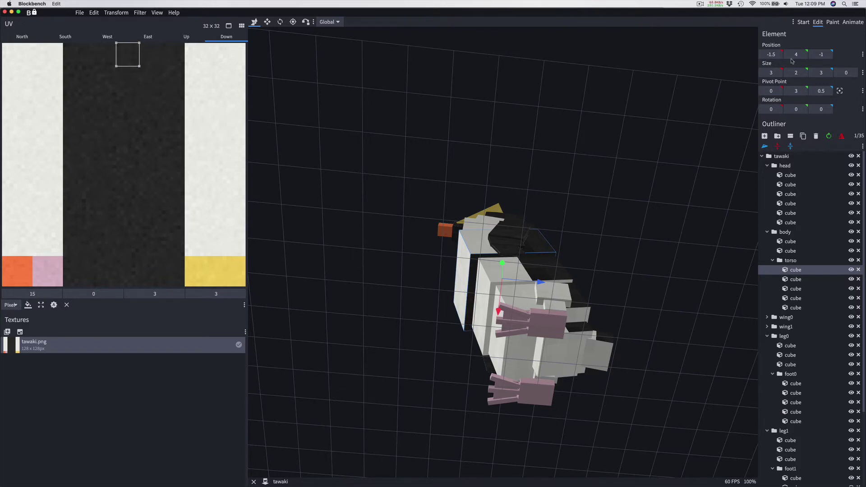
Switch to Photoshop's Untitled-2 texture and fill a strip across the top of the black column with off-white sampled from the neighbouring column
{"action": "key", "text": "super+Tab"}
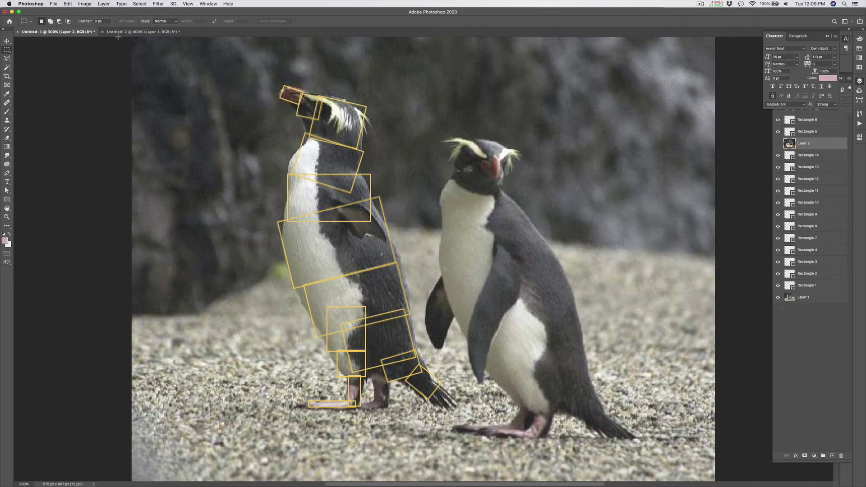
{"action": "left_click", "coordinate": [135, 31]}
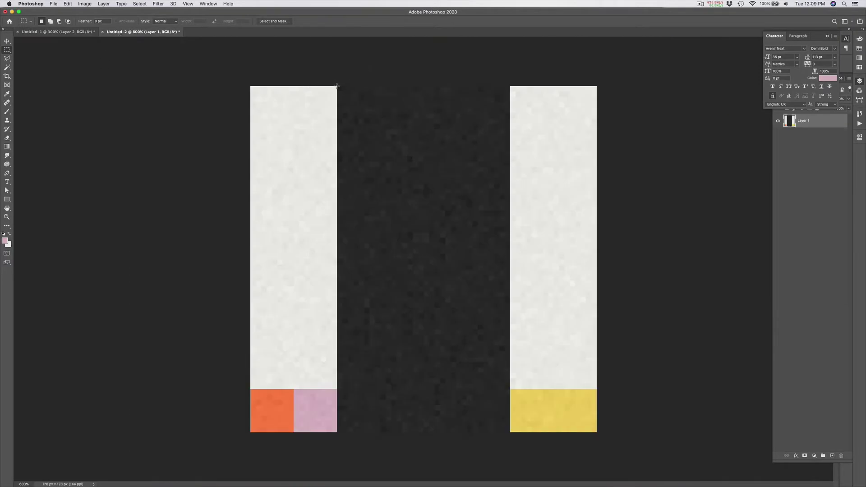
{"action": "left_click_drag", "start_coordinate": [337, 85], "coordinate": [401, 113]}
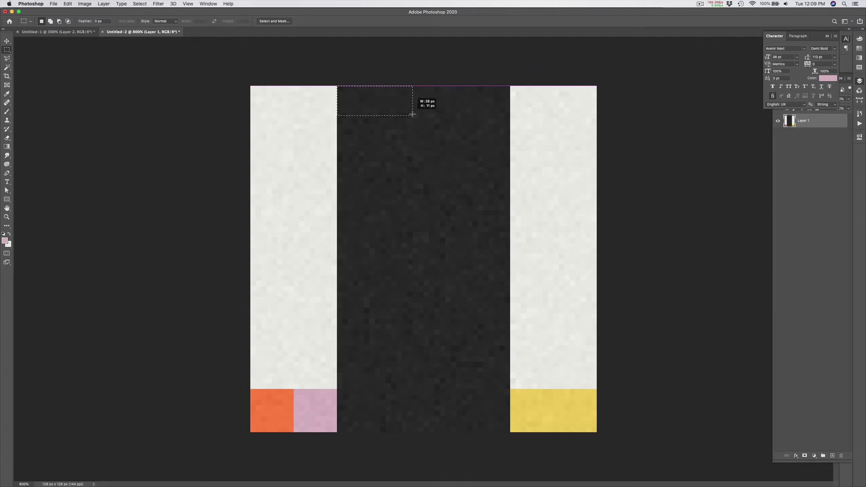
{"action": "left_click_drag", "start_coordinate": [502, 123], "coordinate": [508, 105]}
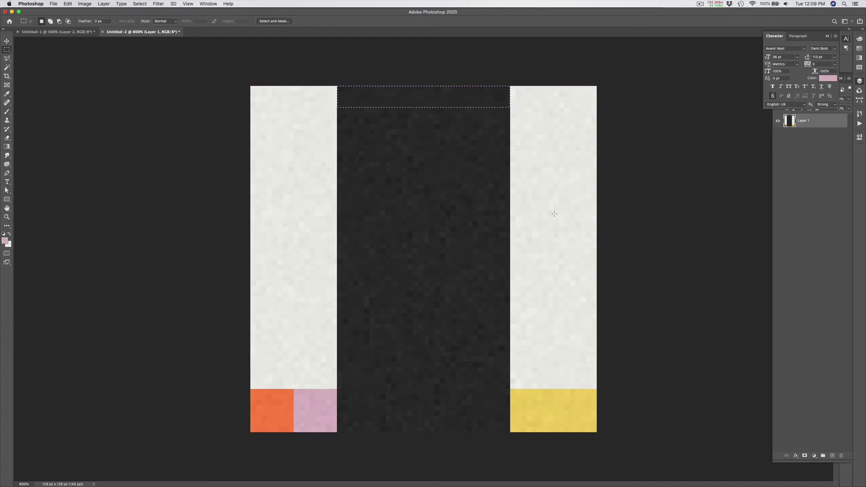
{"action": "key", "text": "i"}
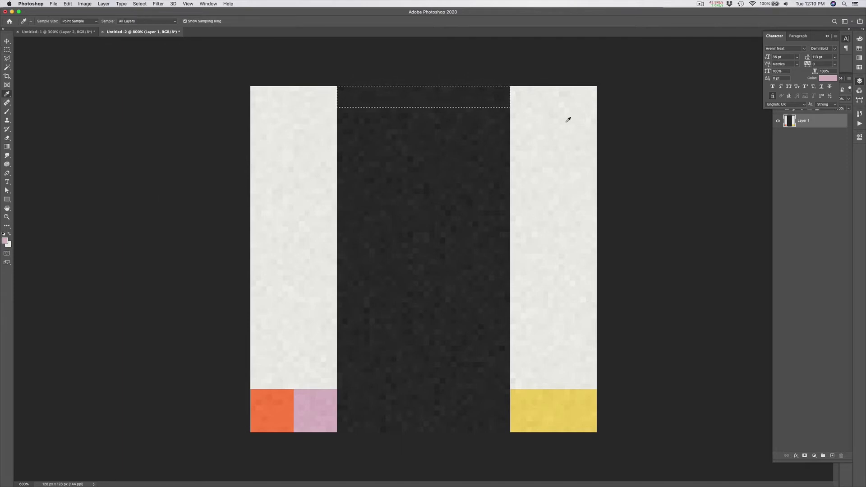
{"action": "left_click", "coordinate": [526, 98]}
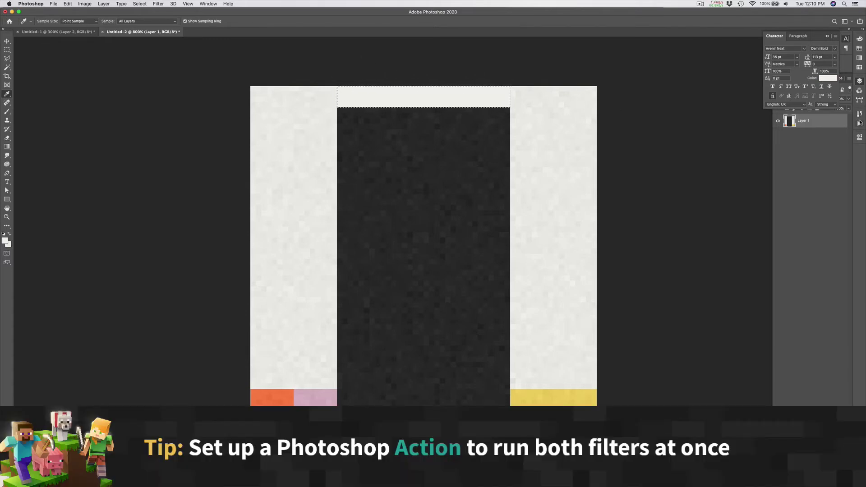
Run the Noise / mosaic action on the selected off-white strip above the black column and clear the selection
{"action": "left_click", "coordinate": [860, 124]}
{"action": "left_click", "coordinate": [817, 211]}
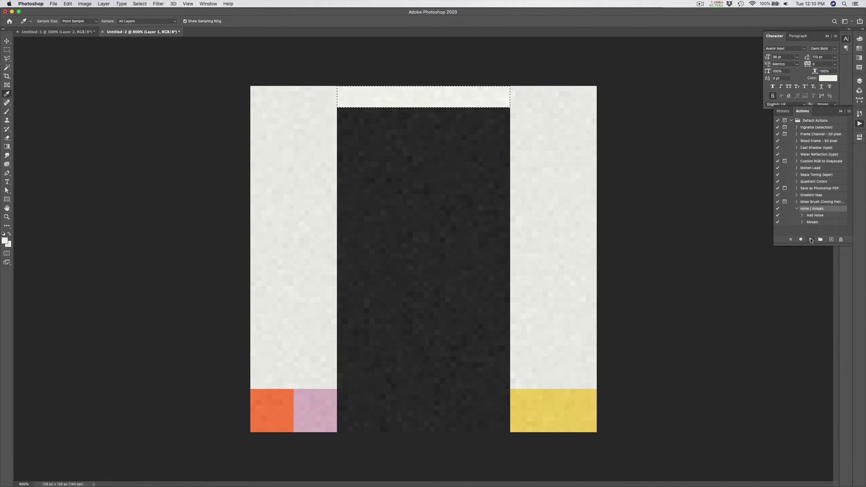
{"action": "key", "text": "super+d"}
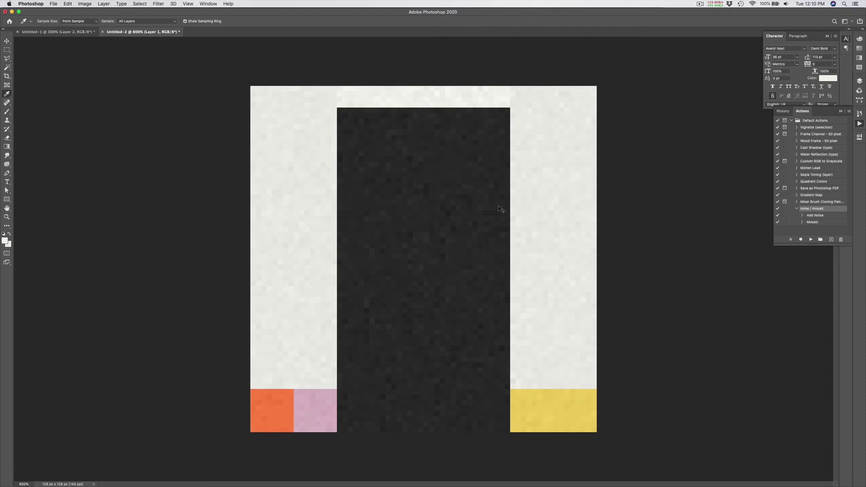
Export the texture for web as a PNG-24 named tawaki.png in the tawaki folder, replacing the existing file
{"action": "key", "text": "super+alt+shift+s"}
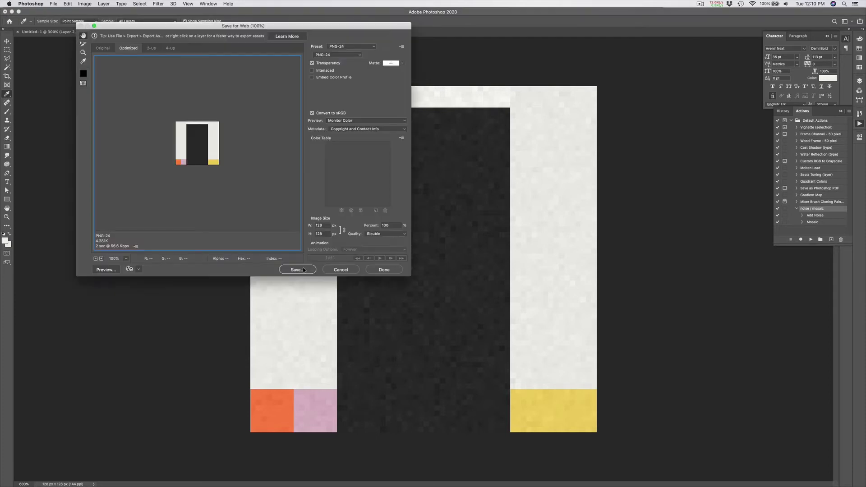
{"action": "left_click", "coordinate": [304, 270]}
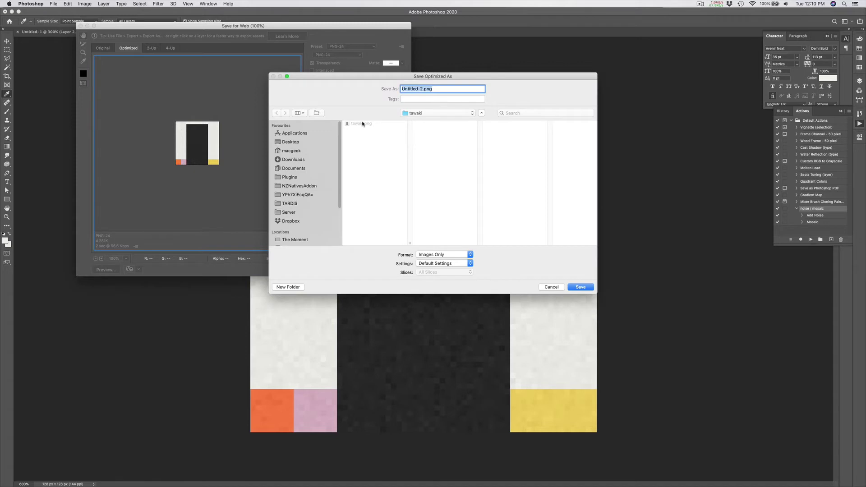
{"action": "type", "text": "tawaki"}
{"action": "key", "text": "Return"}
{"action": "left_click", "coordinate": [485, 115]}
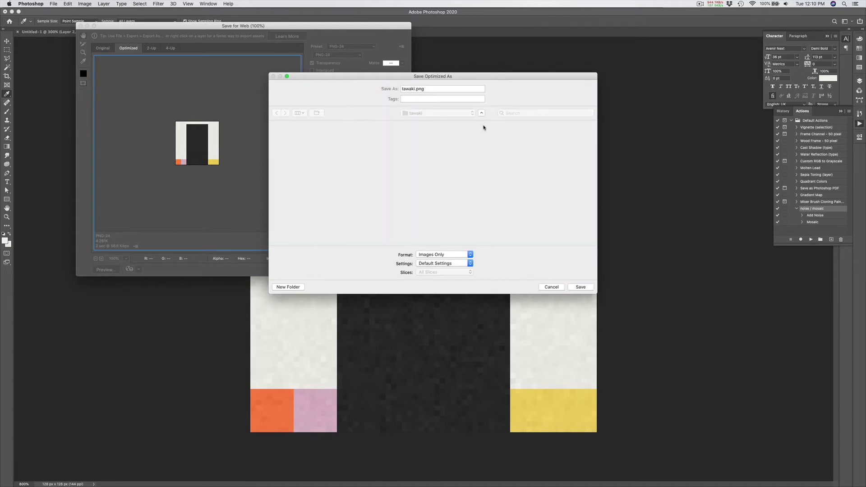
{"action": "left_click", "coordinate": [521, 229]}
Switch to Blockbench and move the Down face UV of the topmost torso cube to 14, 0
{"action": "key", "text": "super+Tab"}
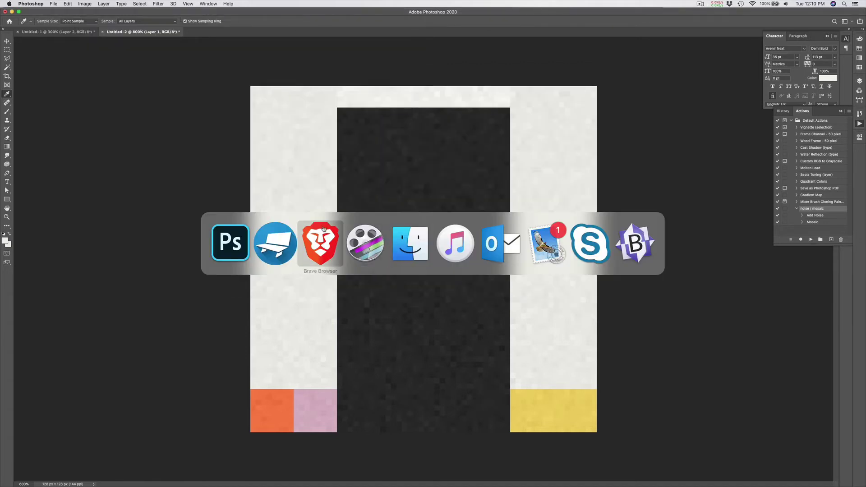
{"action": "left_click", "coordinate": [281, 242]}
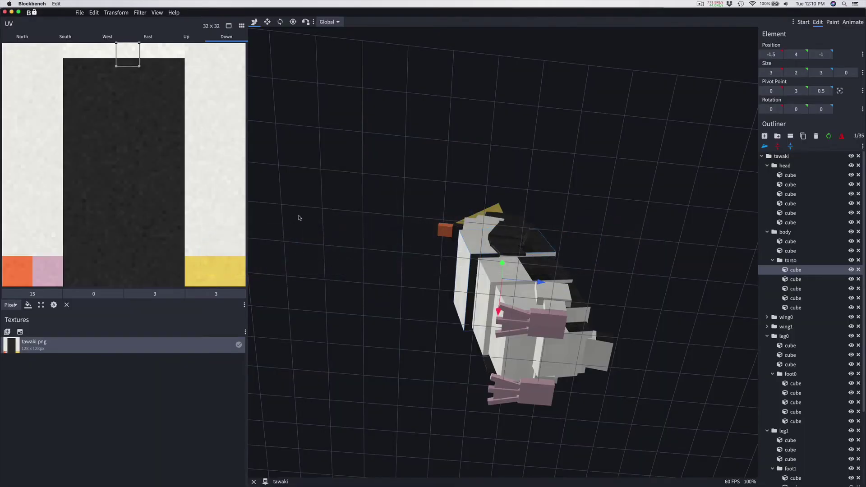
{"action": "mouse_move", "coordinate": [132, 53]}
{"action": "left_mouse_down"}
{"action": "mouse_move", "coordinate": [122, 61]}
{"action": "mouse_move", "coordinate": [129, 58]}
{"action": "left_mouse_up"}
Switch to Photoshop, fill the black column's lower end between pink and yellow with off-white, and run the Noise / mosaic action on it
{"action": "key", "text": "super+Tab"}
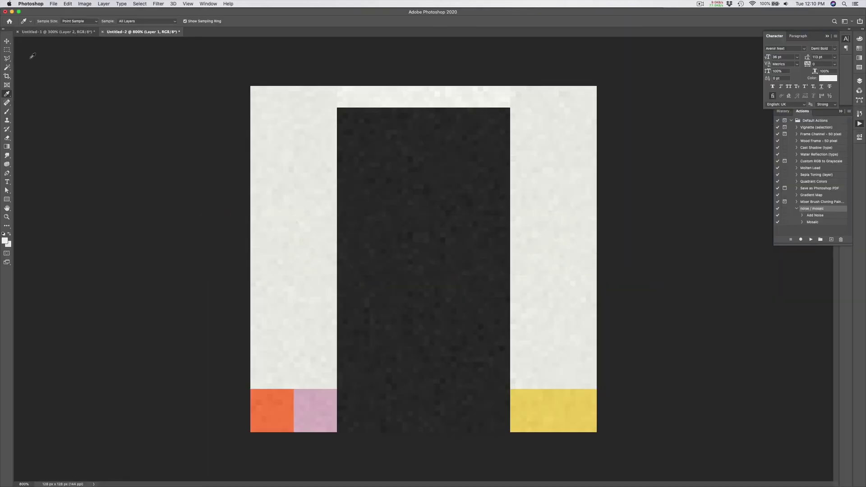
{"action": "key", "text": "m"}
{"action": "left_click_drag", "start_coordinate": [337, 389], "coordinate": [508, 451]}
{"action": "key", "text": "i"}
{"action": "key", "text": "alt+BackSpace"}
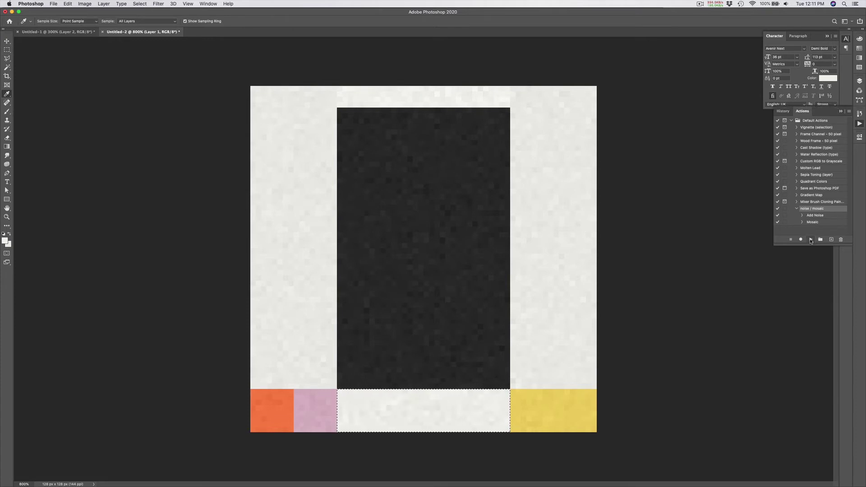
Export the texture with its lower off-white block for web as tawaki.png, overwriting the previous PNG-24
{"action": "key", "text": "super+alt+shift+s"}
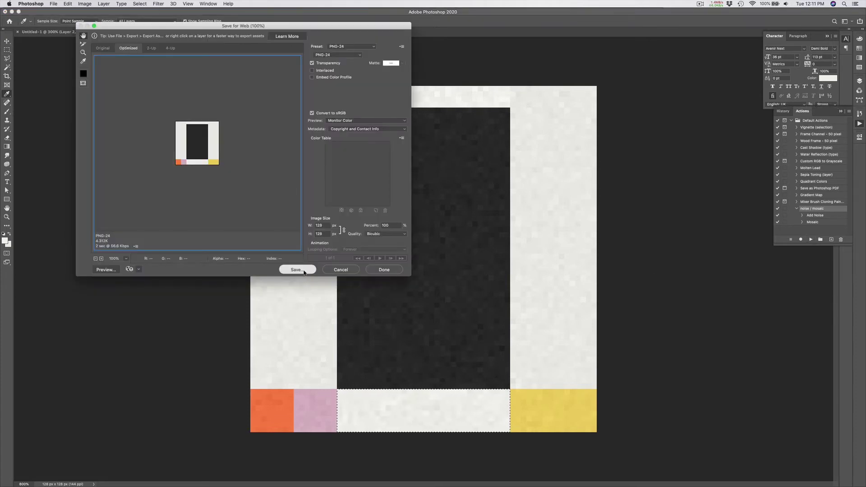
{"action": "left_click", "coordinate": [303, 269]}
{"action": "type", "text": "tawaki"}
{"action": "key", "text": "Return"}
{"action": "left_click", "coordinate": [475, 121]}
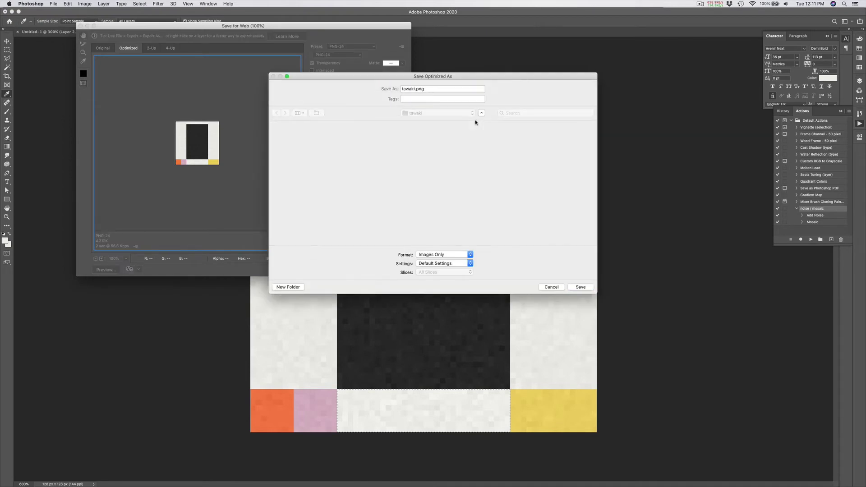
{"action": "key", "text": "Return"}
{"action": "left_click", "coordinate": [521, 229]}
Switch to Blockbench and place the topmost torso cube's Down face UV across the lower black-white border at 13, 26.5
{"action": "key", "text": "super+Tab"}
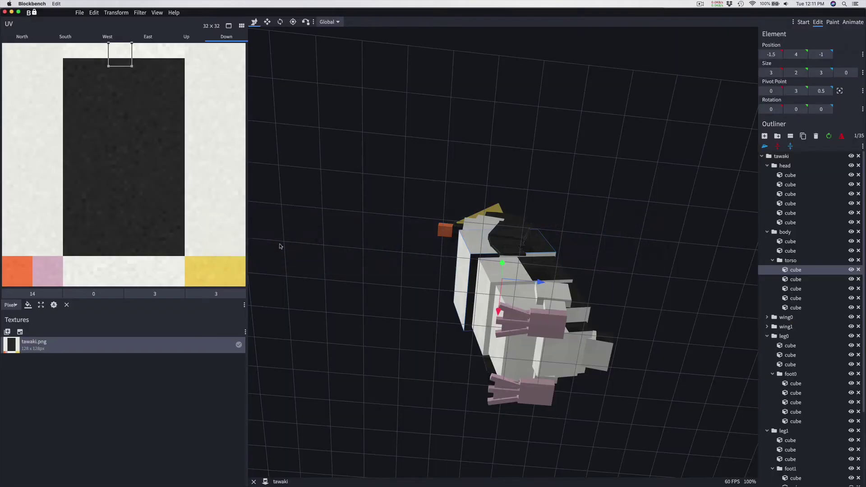
{"action": "left_click_drag", "start_coordinate": [125, 58], "coordinate": [119, 263]}
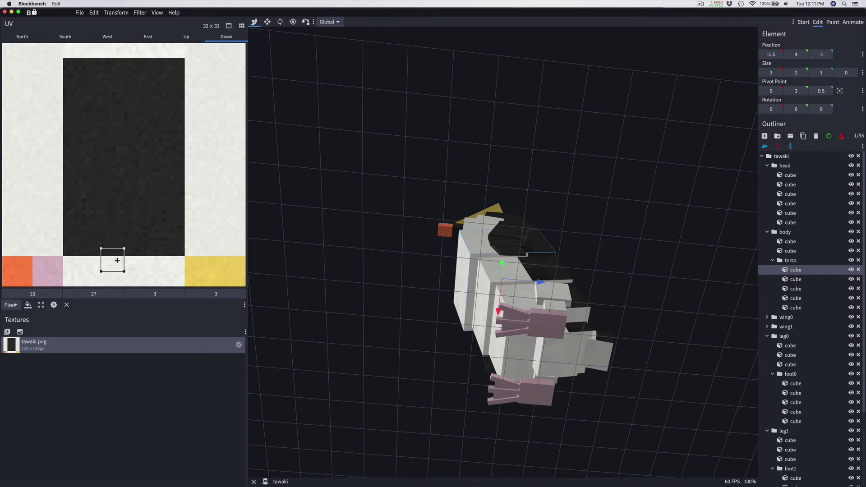
{"action": "key", "text": "Up"}
{"action": "left_click_drag", "start_coordinate": [117, 260], "coordinate": [117, 261]}
{"action": "left_click_drag", "start_coordinate": [117, 261], "coordinate": [116, 261]}
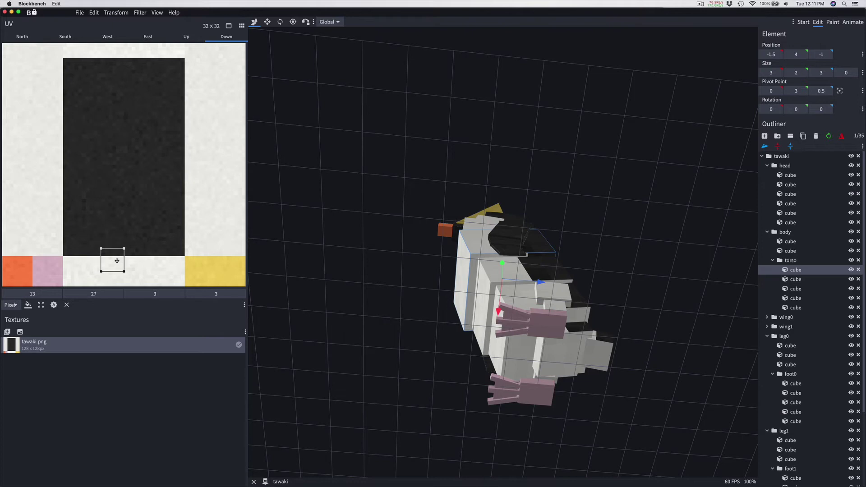
{"action": "left_click", "coordinate": [94, 294]}
{"action": "key", "text": "Return"}
Select the whole body group and set its Down face UV to 12, 26.5
{"action": "left_click_drag", "start_coordinate": [317, 289], "coordinate": [357, 360]}
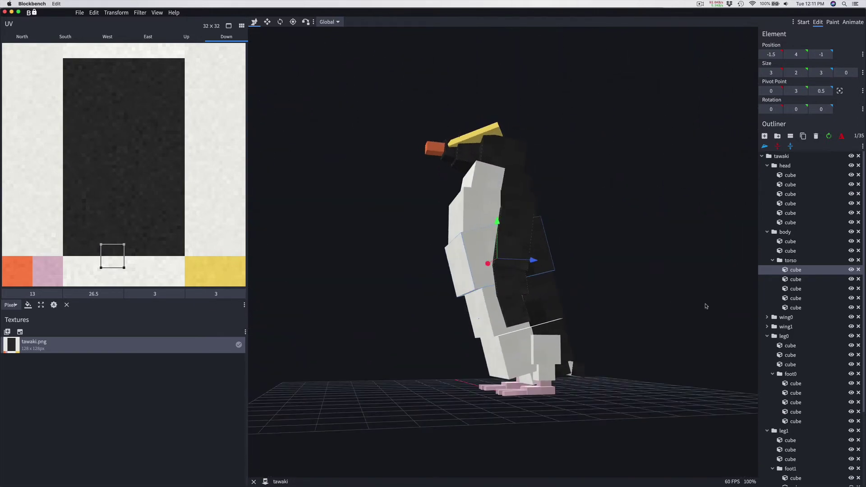
{"action": "left_click", "coordinate": [788, 232]}
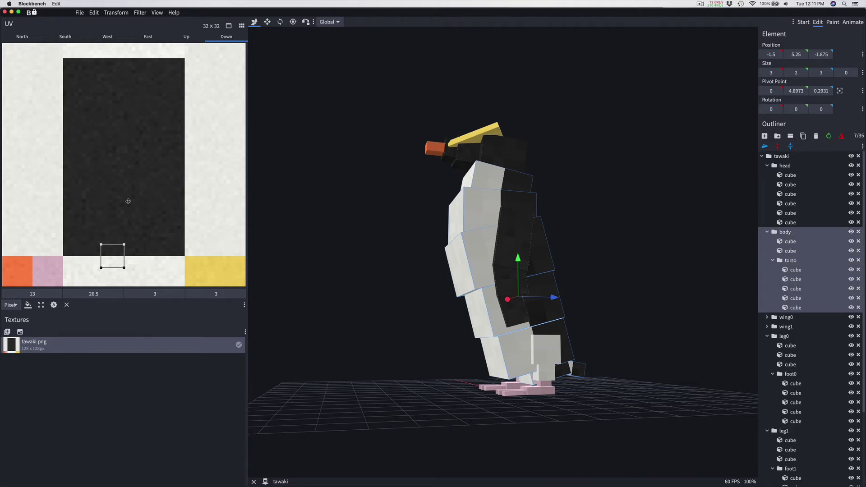
{"action": "left_click_drag", "start_coordinate": [120, 265], "coordinate": [111, 264]}
{"action": "left_click", "coordinate": [94, 293]}
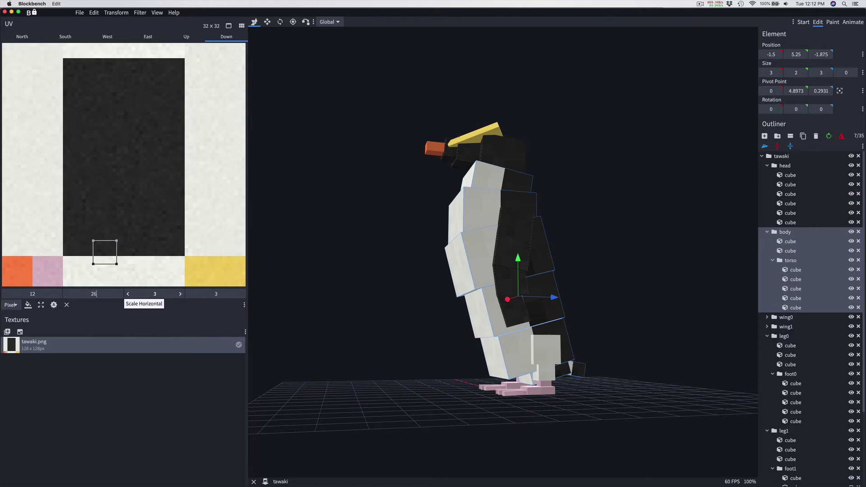
{"action": "type", "text": ".5"}
Move the South face UV of the whole body group onto the black area at 8, 2
{"action": "left_click_drag", "start_coordinate": [316, 314], "coordinate": [375, 325]}
{"action": "left_click", "coordinate": [599, 373]}
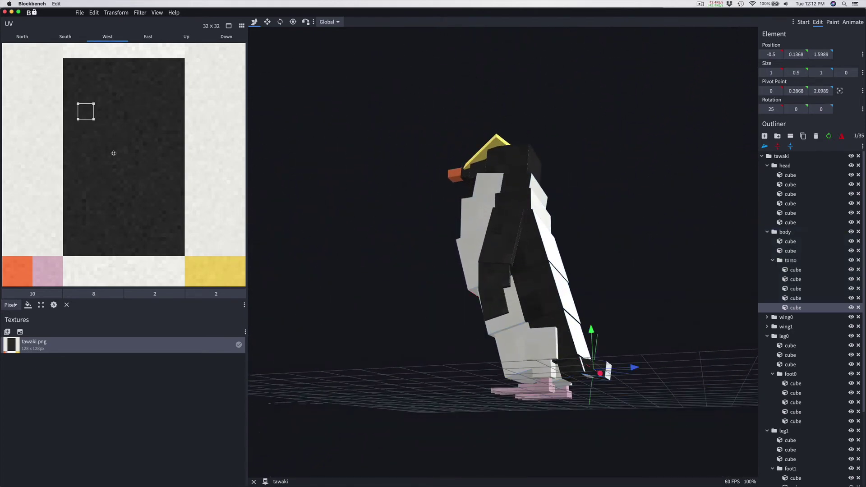
{"action": "left_click_drag", "start_coordinate": [316, 289], "coordinate": [316, 271]}
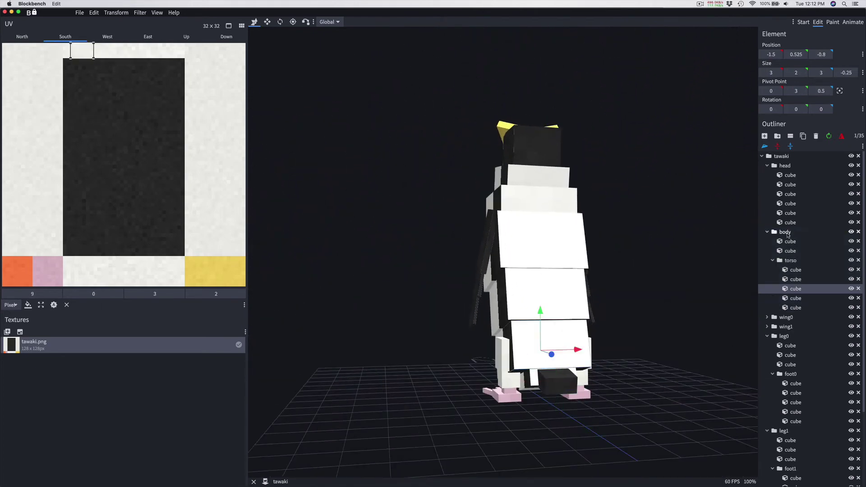
{"action": "left_click", "coordinate": [785, 232]}
{"action": "left_click", "coordinate": [65, 37]}
{"action": "left_click_drag", "start_coordinate": [89, 134], "coordinate": [79, 74]}
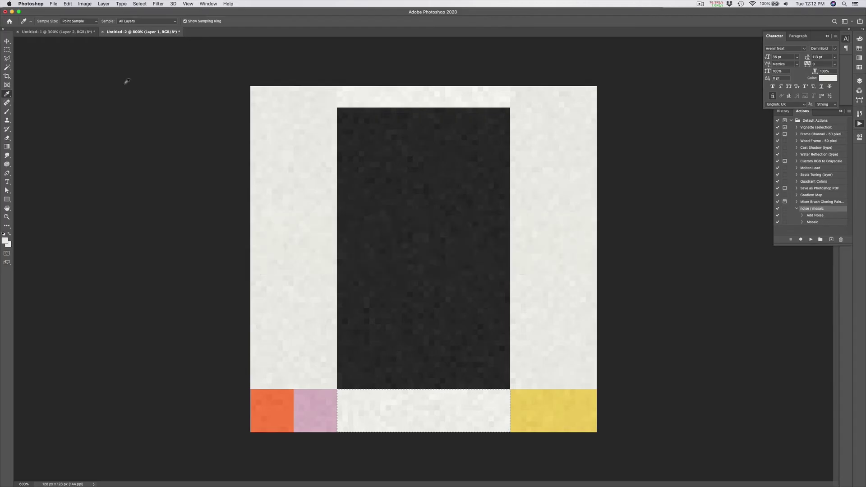
Check the penguin reference photo in Photoshop, return to Blockbench, and adjust the East face UVs of the upper two leg1 cubes
{"action": "key", "text": "ctrl+Tab"}
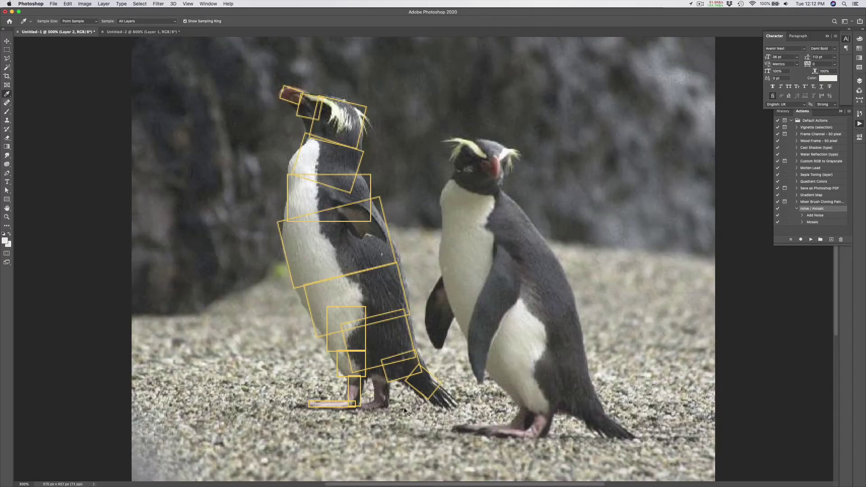
{"action": "key", "text": "super+Tab"}
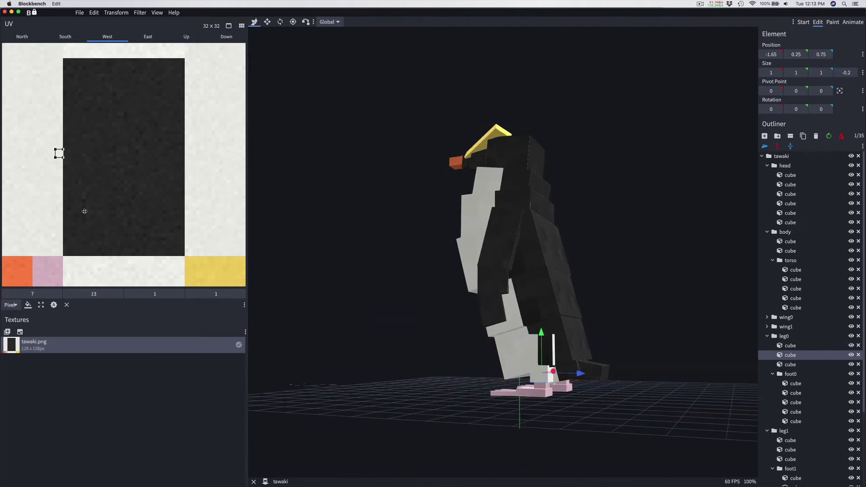
{"action": "left_click_drag", "start_coordinate": [290, 348], "coordinate": [406, 343]}
{"action": "left_click", "coordinate": [542, 337]}
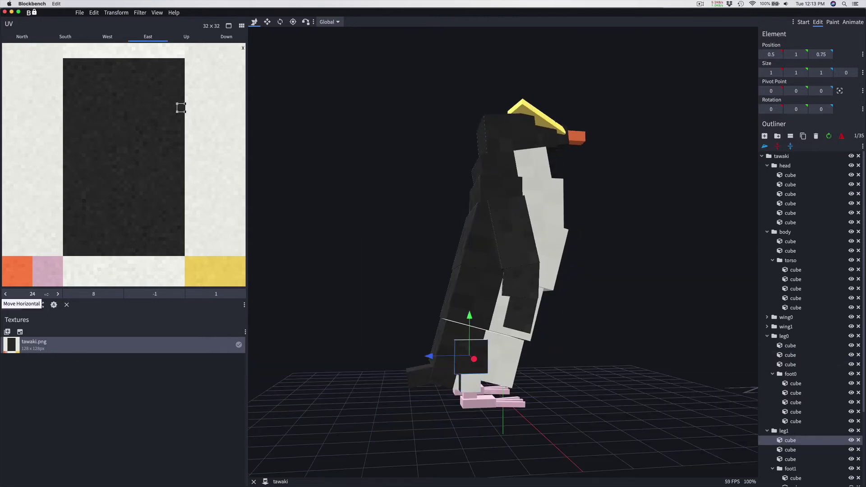
{"action": "key", "text": "ctrl+z"}
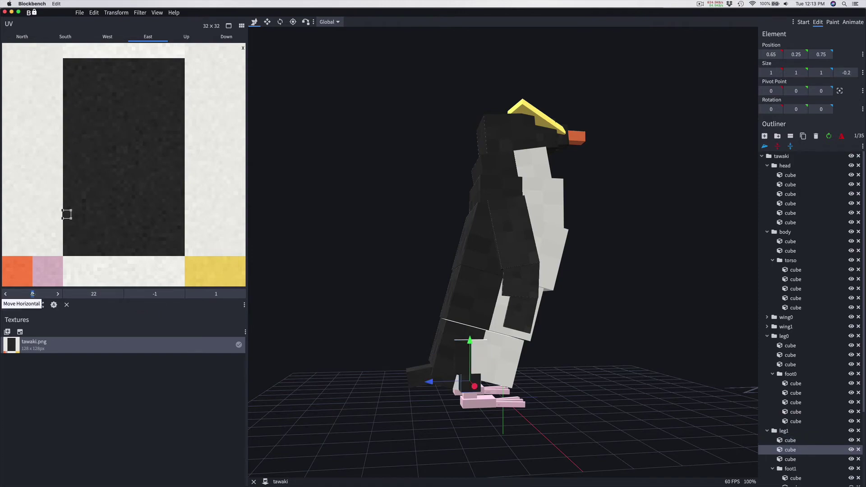
Place the Up face UV of the whole body group across the upper white-black border at 12, 0.5, and deselect everything
{"action": "left_click_drag", "start_coordinate": [309, 342], "coordinate": [343, 235]}
{"action": "left_click", "coordinate": [795, 233]}
{"action": "left_click", "coordinate": [186, 36]}
{"action": "left_click_drag", "start_coordinate": [42, 89], "coordinate": [116, 91]}
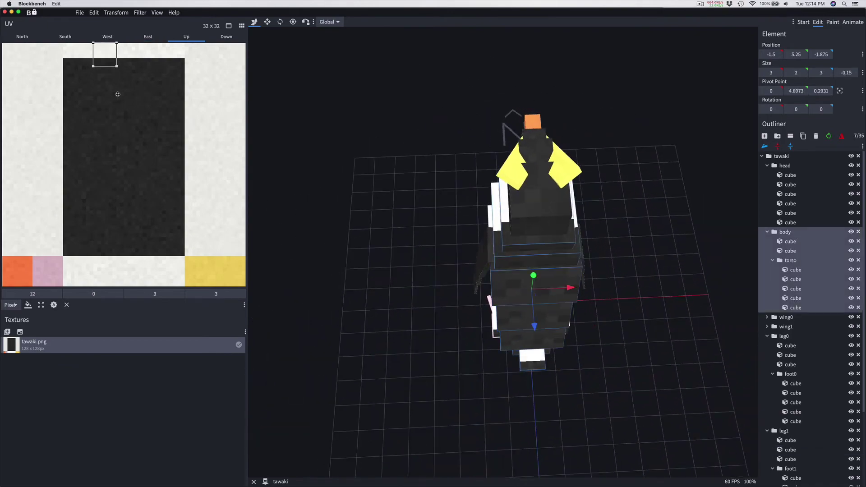
{"action": "left_click", "coordinate": [94, 294]}
{"action": "type", "text": ".5"}
{"action": "left_click_drag", "start_coordinate": [559, 171], "coordinate": [599, 226]}
{"action": "left_click", "coordinate": [631, 242]}
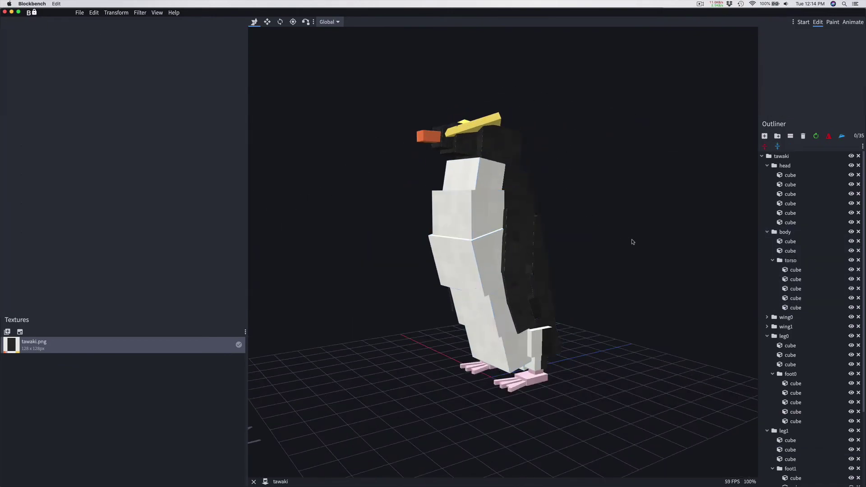
Select all cubes of the model and apply Auto Size to the UVs of each face direction
{"action": "key", "text": "ctrl+a"}
{"action": "left_click", "coordinate": [107, 37]}
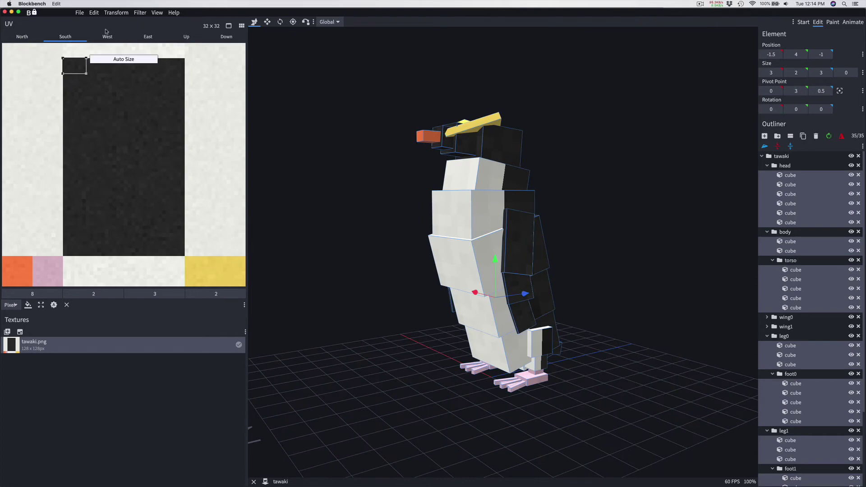
{"action": "left_click", "coordinate": [148, 37]}
{"action": "left_click", "coordinate": [186, 36]}
{"action": "left_click", "coordinate": [227, 37]}
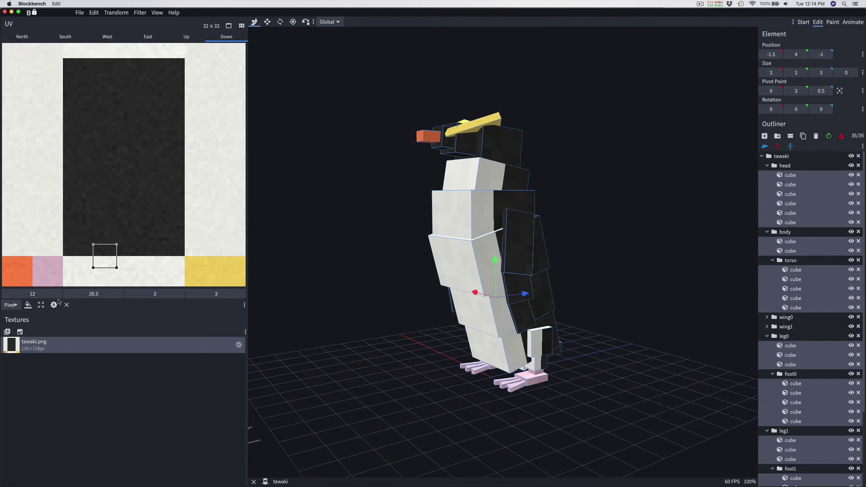
{"action": "left_click", "coordinate": [321, 221]}
Set the Up face UV of the neck cube in the body group to 12, 1
{"action": "left_click_drag", "start_coordinate": [321, 221], "coordinate": [227, 252]}
{"action": "left_click", "coordinate": [508, 192]}
{"action": "left_click", "coordinate": [94, 294]}
{"action": "type", "text": "1"}
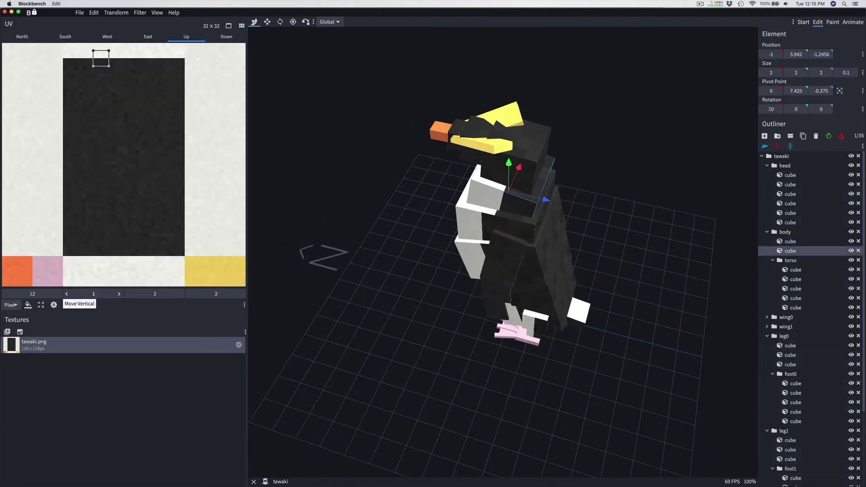
Shift the East face UVs of the upper three torso cubes horizontally, to 22 for the topmost and 22.5 for the third
{"action": "left_click_drag", "start_coordinate": [420, 420], "coordinate": [452, 383]}
{"action": "left_click", "coordinate": [451, 343]}
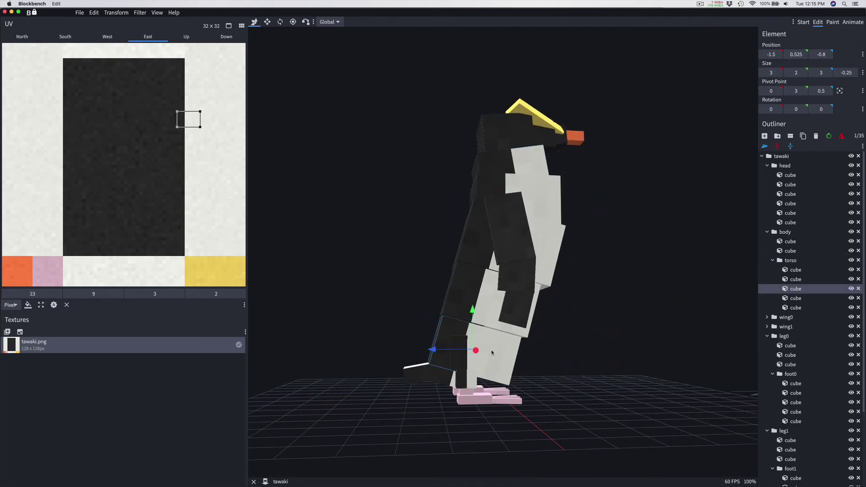
{"action": "left_click", "coordinate": [446, 299]}
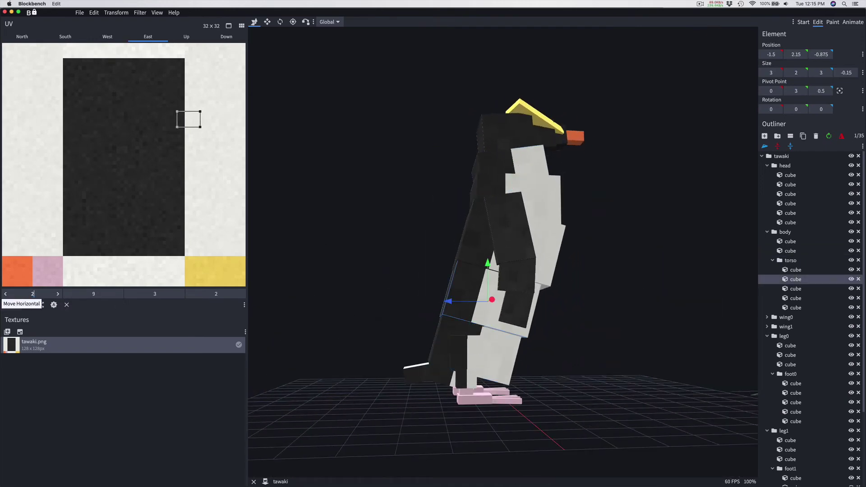
{"action": "left_click", "coordinate": [477, 246]}
{"action": "key", "text": "super+Tab"}
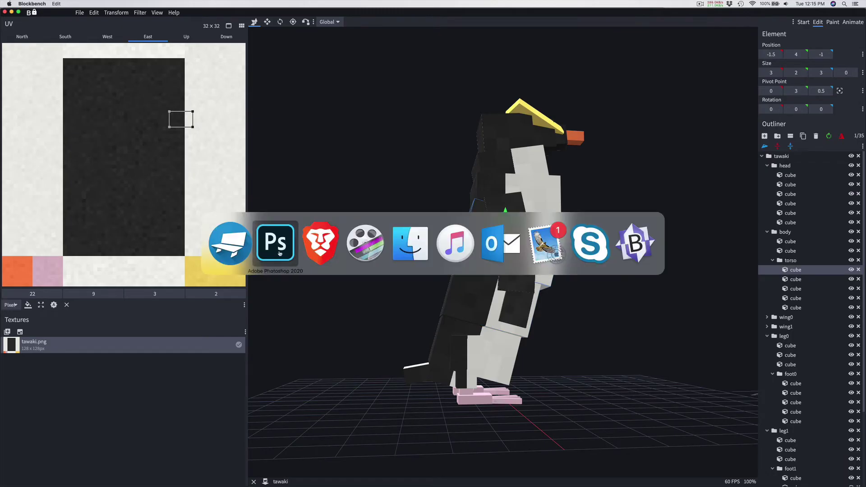
{"action": "key", "text": "super+Tab"}
{"action": "left_click", "coordinate": [456, 334]}
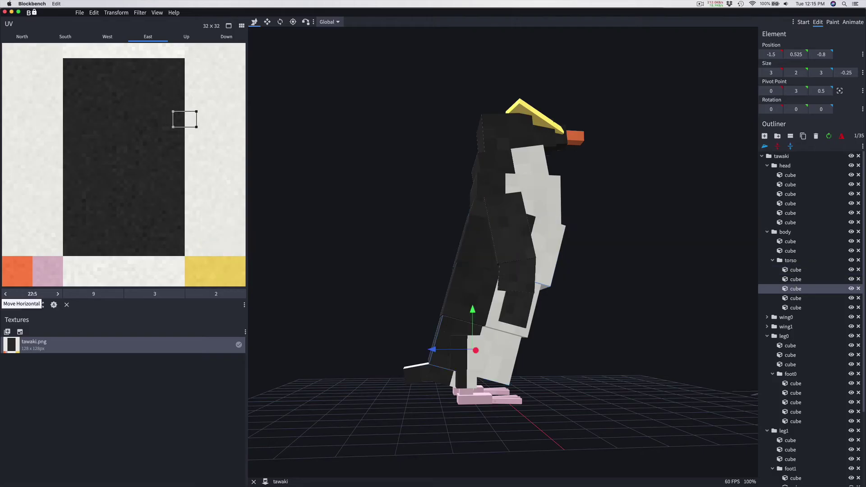
Shift the East face UVs of the chest and neck cubes in the body group horizontally, setting the neck's to 22
{"action": "left_click", "coordinate": [494, 189]}
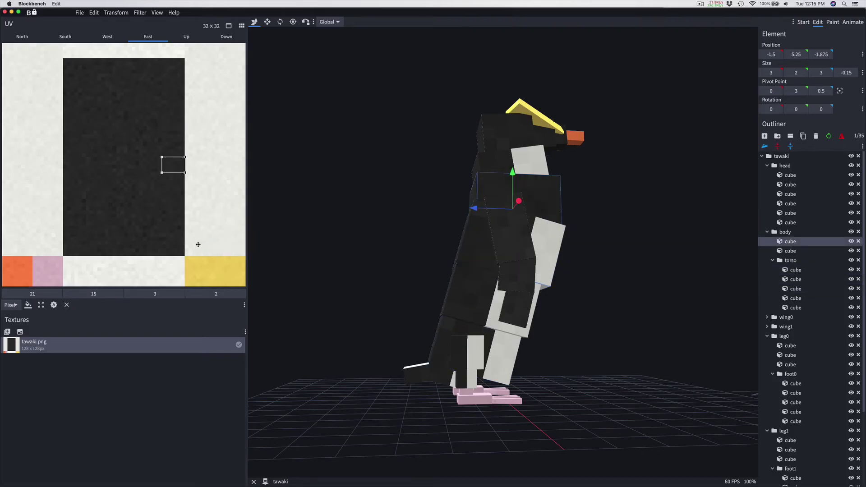
{"action": "left_click_drag", "start_coordinate": [424, 198], "coordinate": [476, 198]}
{"action": "left_click", "coordinate": [476, 198]}
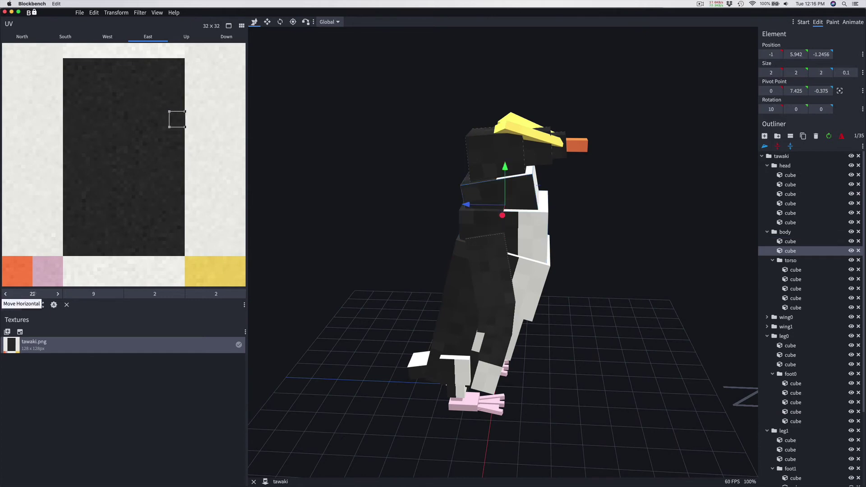
Place the Up face UVs across the upper white-black border, at 12, 1 for the neck cube and 12, 0.5 for the chest cube
{"action": "left_click_drag", "start_coordinate": [523, 194], "coordinate": [555, 212]}
{"action": "left_click", "coordinate": [497, 201]}
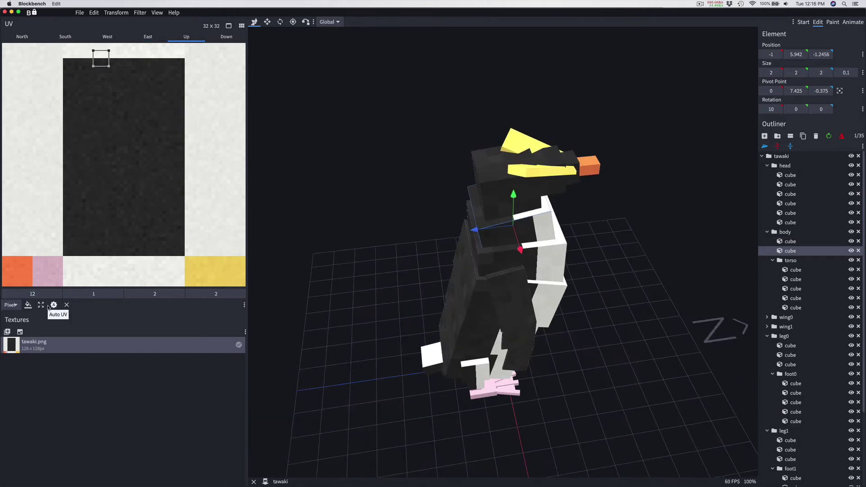
{"action": "left_click", "coordinate": [530, 248]}
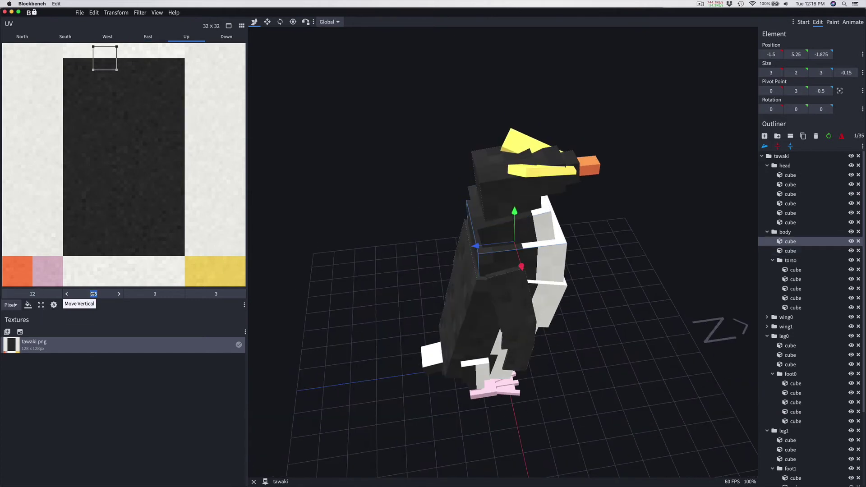
Set the West face UV of the second torso cube to 6.5, 5 across the white-black border
{"action": "left_click_drag", "start_coordinate": [354, 245], "coordinate": [519, 253]}
{"action": "left_click", "coordinate": [518, 289]}
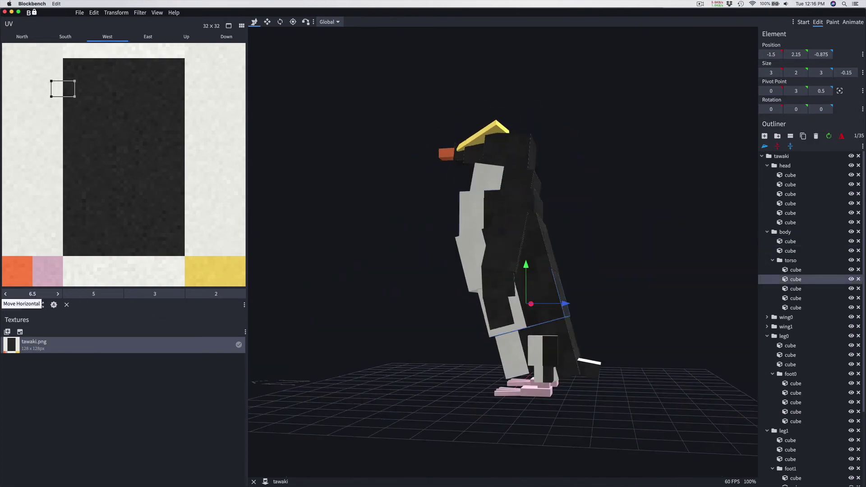
{"action": "left_click_drag", "start_coordinate": [519, 289], "coordinate": [638, 293]}
Place the Down face UVs under the torso across the lower black-white border, setting the topmost torso cube's to 12, 26
{"action": "left_click", "coordinate": [515, 190]}
{"action": "left_click_drag", "start_coordinate": [514, 190], "coordinate": [567, 242]}
{"action": "left_click", "coordinate": [567, 241]}
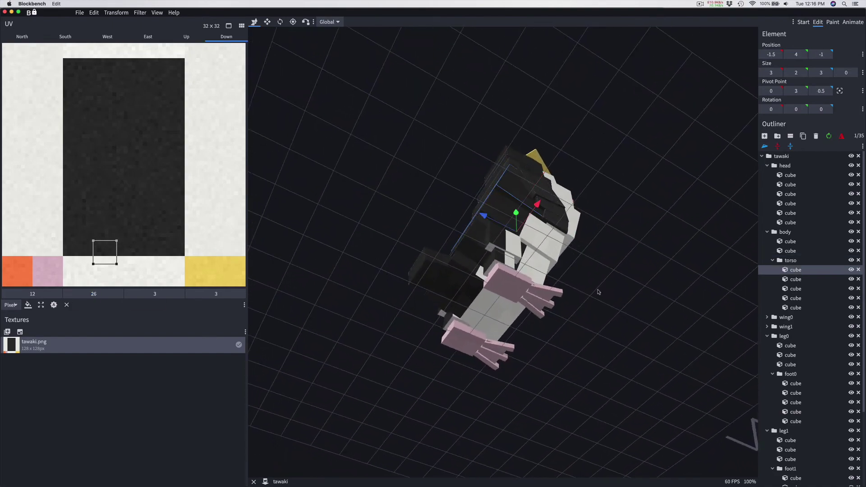
{"action": "left_click_drag", "start_coordinate": [597, 293], "coordinate": [531, 305]}
{"action": "left_click", "coordinate": [531, 305]}
{"action": "left_click_drag", "start_coordinate": [594, 315], "coordinate": [626, 311]}
Set the vertical Down face UV of the second cube in both leg1 and leg0 to 27
{"action": "left_click", "coordinate": [491, 253]}
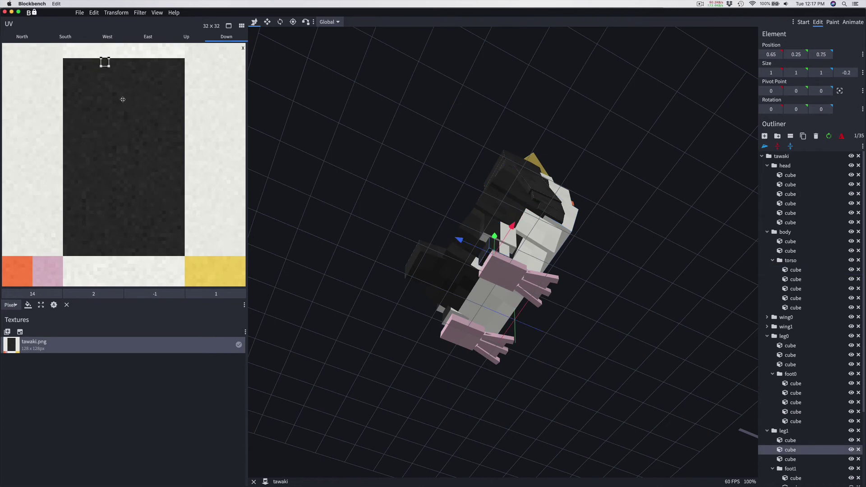
{"action": "left_click", "coordinate": [94, 292]}
{"action": "type", "text": "-27"}
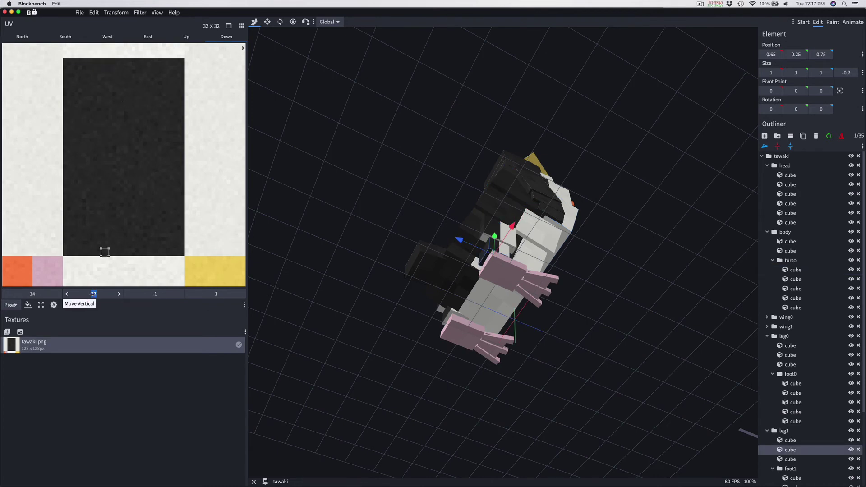
{"action": "left_click", "coordinate": [449, 316]}
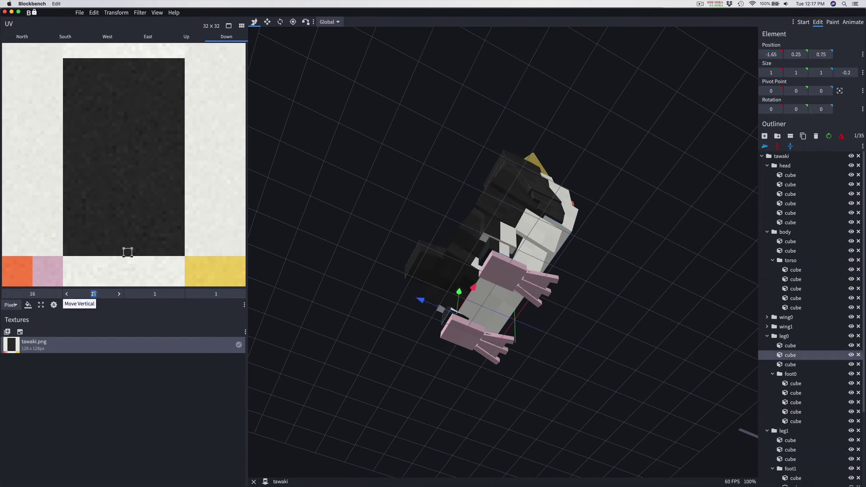
Move the Down face UVs of both legs' first cubes to the lower black-white border, placing leg0's at 10, 27.5
{"action": "left_click", "coordinate": [494, 244]}
{"action": "left_click_drag", "start_coordinate": [96, 183], "coordinate": [150, 53]}
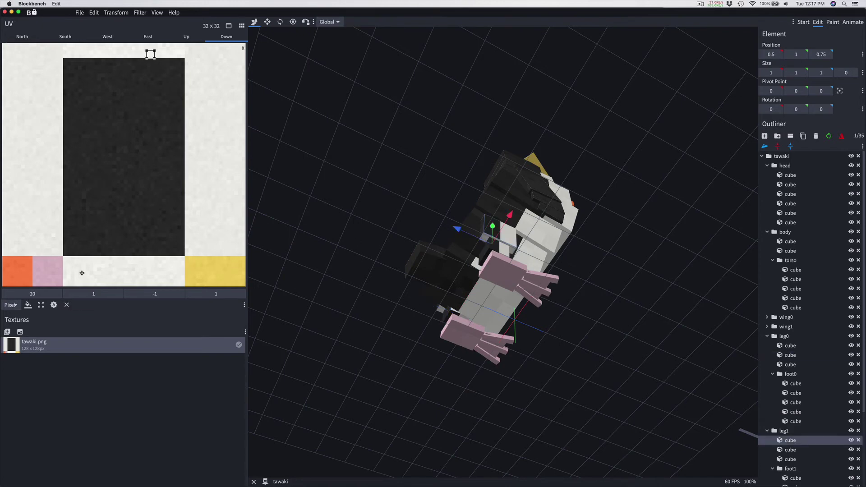
{"action": "left_click_drag", "start_coordinate": [93, 294], "coordinate": [115, 294]}
{"action": "left_click_drag", "start_coordinate": [383, 353], "coordinate": [528, 347]}
{"action": "left_click", "coordinate": [539, 263]}
{"action": "left_click_drag", "start_coordinate": [98, 137], "coordinate": [81, 256]}
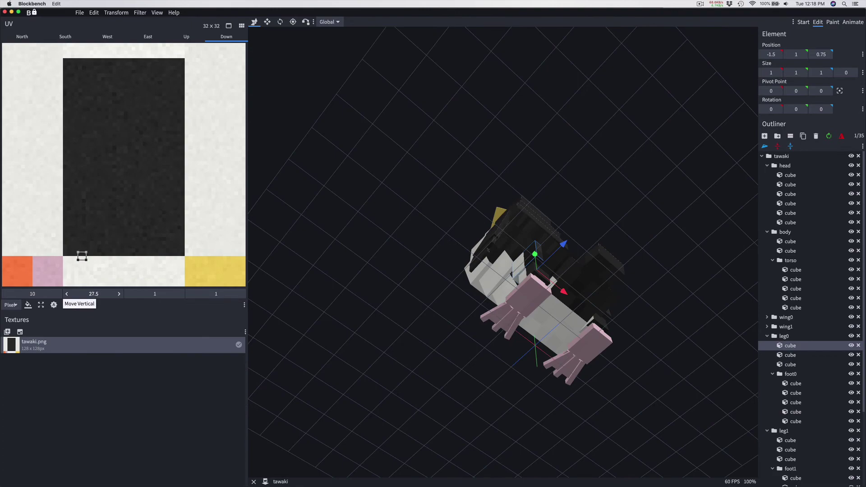
Set the fourth torso cube's West face UV to 7.5, 5 and its East face UV to 22.5, 9
{"action": "left_click_drag", "start_coordinate": [564, 171], "coordinate": [650, 316]}
{"action": "left_click", "coordinate": [564, 316]}
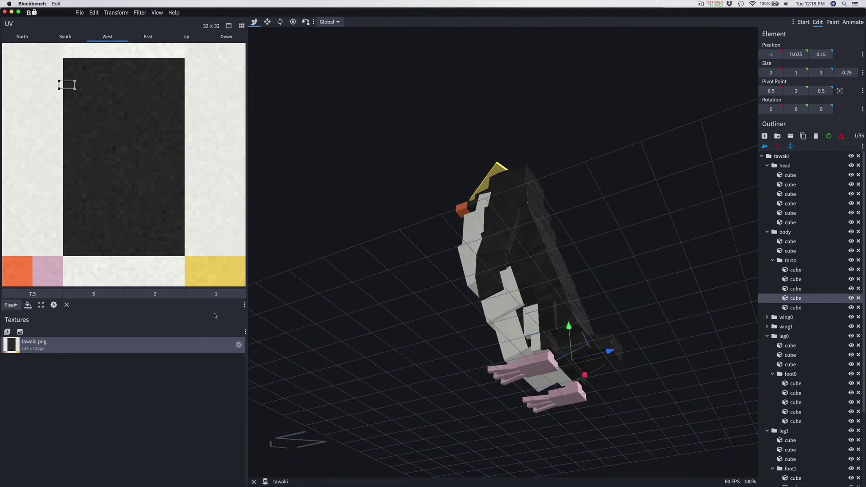
{"action": "left_click_drag", "start_coordinate": [648, 256], "coordinate": [447, 278]}
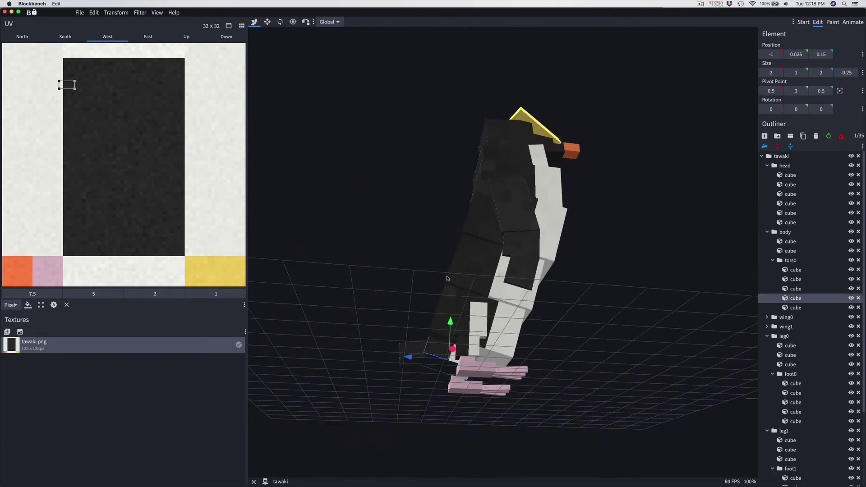
{"action": "left_click", "coordinate": [436, 349]}
{"action": "key", "text": "Return"}
{"action": "mouse_move", "coordinate": [356, 205]}
{"action": "left_mouse_down"}
{"action": "mouse_move", "coordinate": [385, 160]}
{"action": "mouse_move", "coordinate": [440, 143]}
{"action": "mouse_move", "coordinate": [497, 155]}
{"action": "mouse_move", "coordinate": [370, 203]}
{"action": "left_mouse_up"}
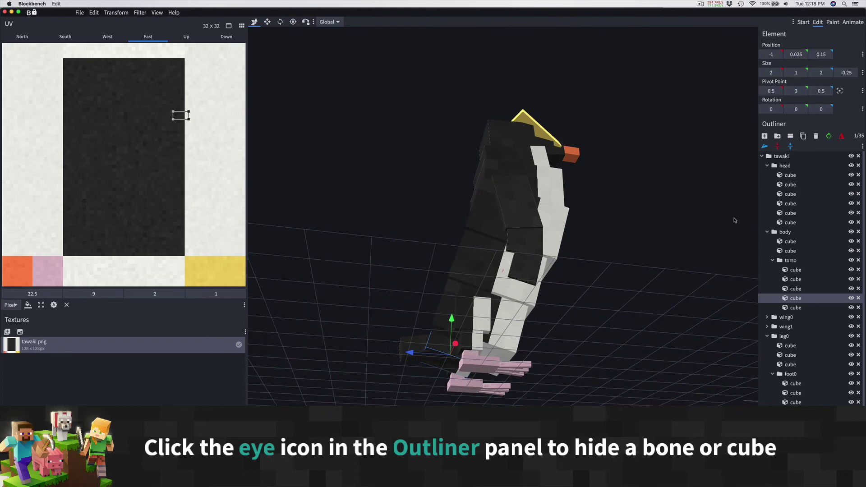
Hide the body group and adjust the East face UVs of leg0's first two cubes, placing the second at 23.5, 14
{"action": "left_click", "coordinate": [852, 232]}
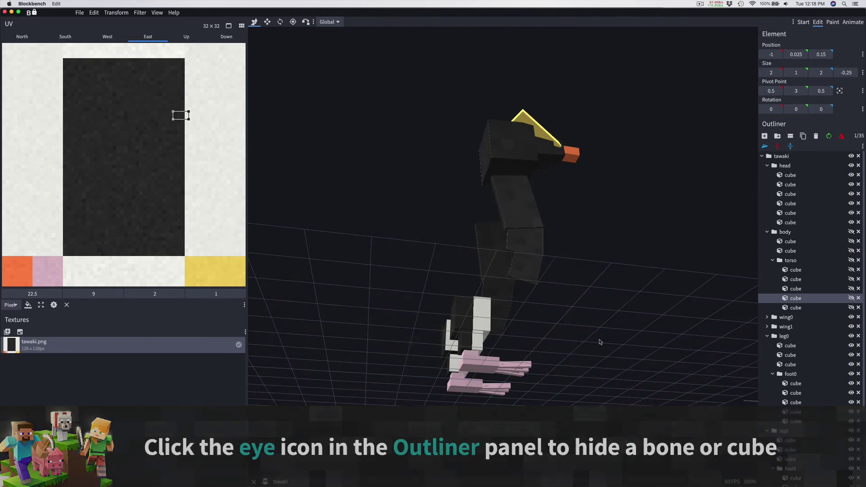
{"action": "left_click_drag", "start_coordinate": [598, 344], "coordinate": [622, 364]}
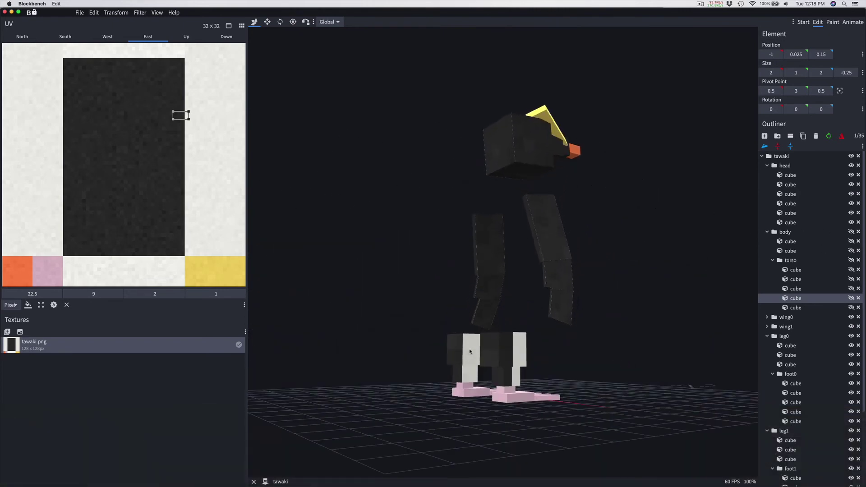
{"action": "left_click", "coordinate": [470, 352]}
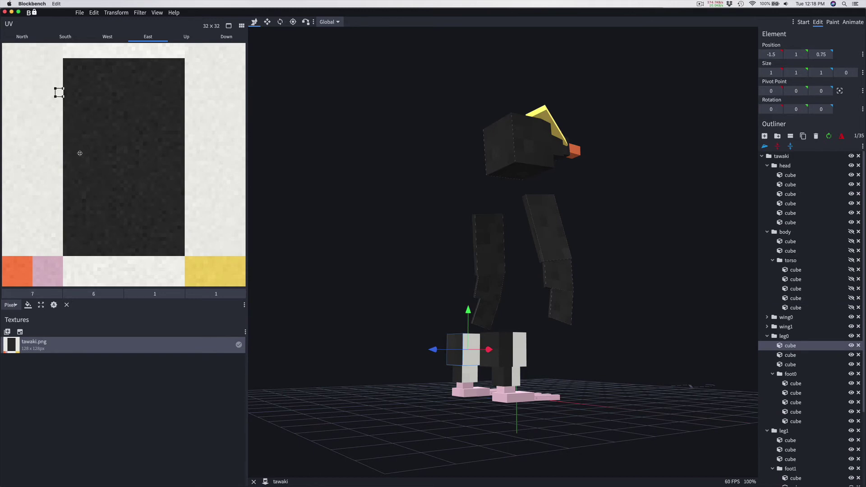
{"action": "left_click", "coordinate": [32, 294]}
{"action": "left_click", "coordinate": [458, 370]}
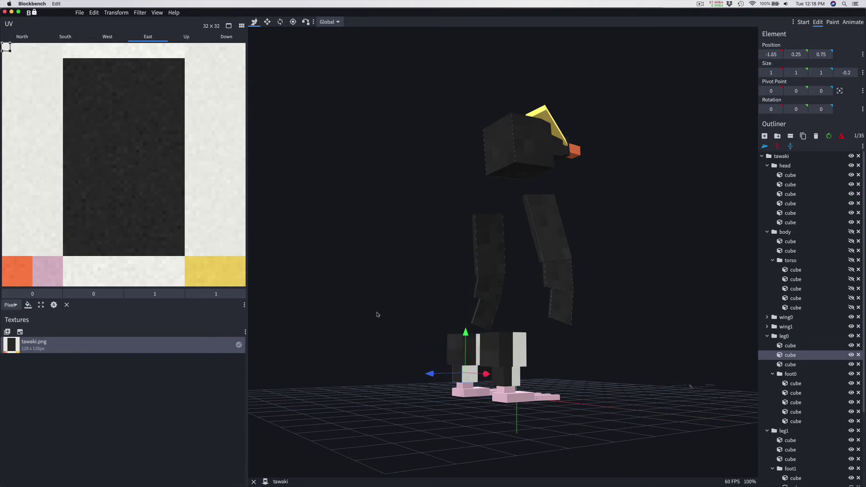
{"action": "left_click_drag", "start_coordinate": [450, 341], "coordinate": [564, 348]}
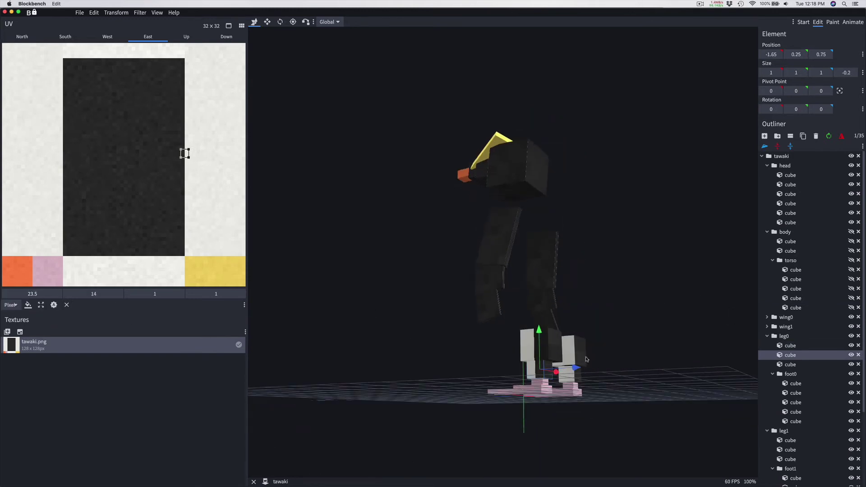
Adjust the West face UVs of leg1's first two cubes, placing the second at 24.5, 24, and show the body group again
{"action": "left_click", "coordinate": [576, 356]}
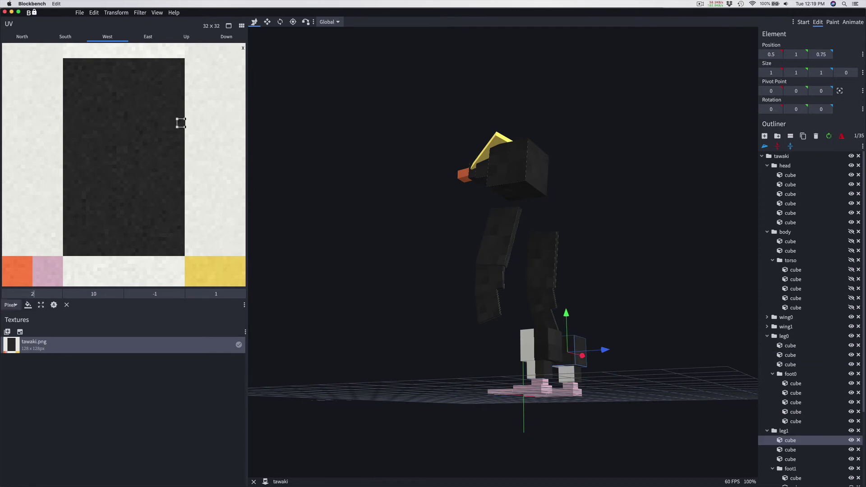
{"action": "left_click_drag", "start_coordinate": [33, 294], "coordinate": [36, 293]}
{"action": "left_click", "coordinate": [567, 375]}
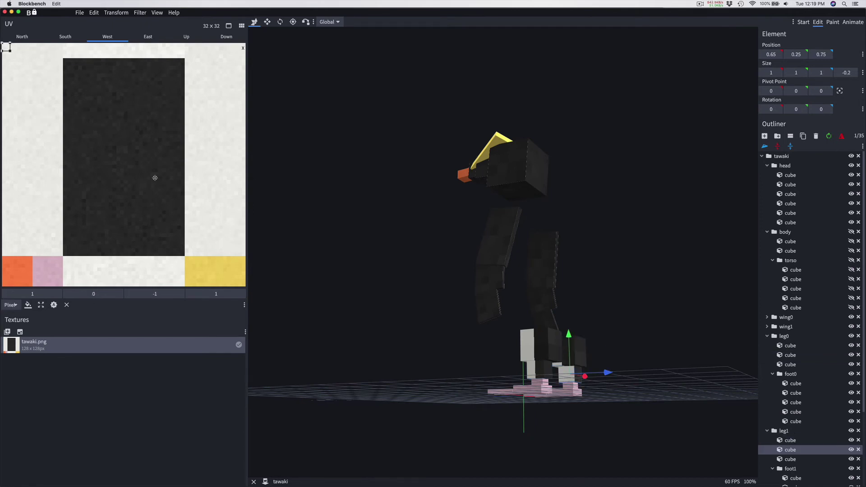
{"action": "left_click_drag", "start_coordinate": [6, 48], "coordinate": [189, 230]}
{"action": "left_click_drag", "start_coordinate": [33, 294], "coordinate": [29, 294]}
{"action": "left_click_drag", "start_coordinate": [666, 250], "coordinate": [851, 321]}
{"action": "left_click", "coordinate": [851, 321]}
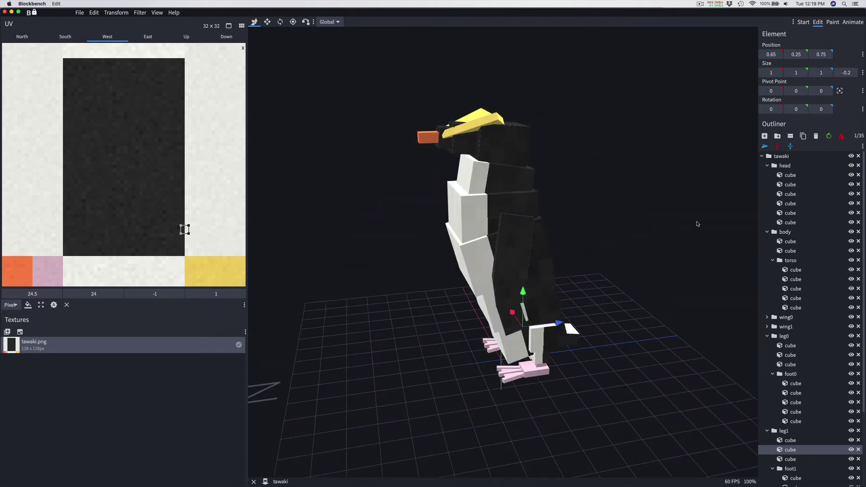
Save the Blockbench project
{"action": "left_click", "coordinate": [79, 12]}
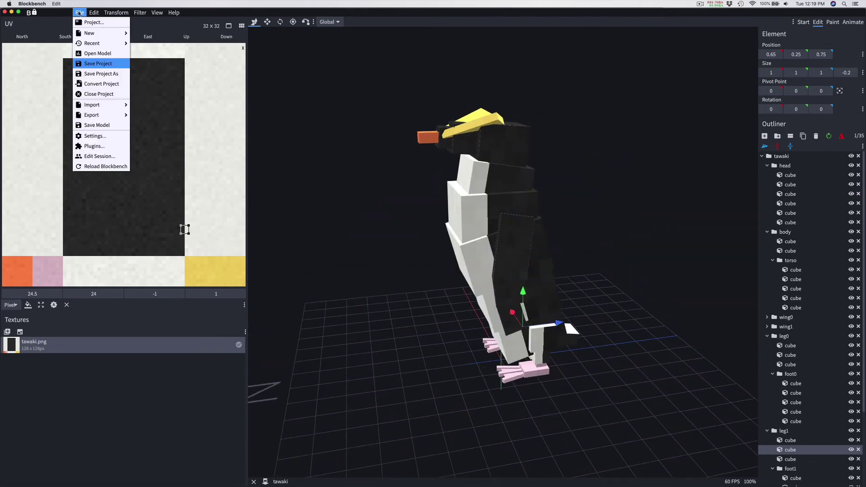
{"action": "left_click", "coordinate": [101, 63]}
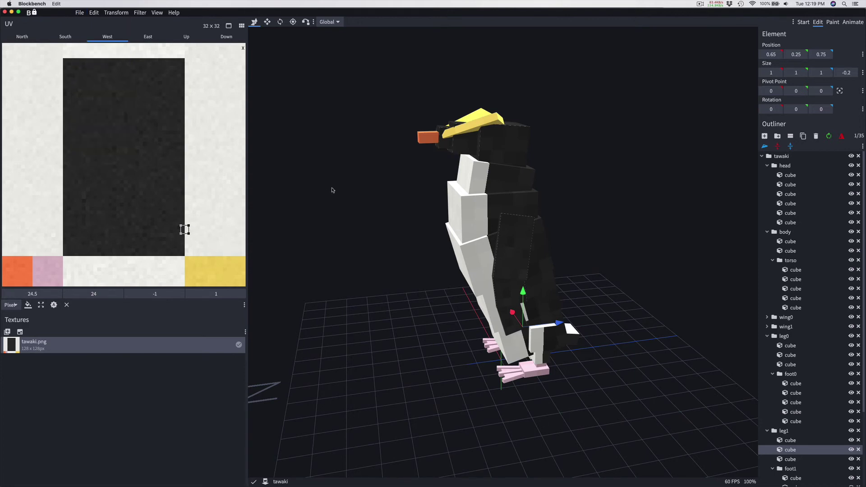
Switch to Photoshop to examine the penguin reference photo with its cube outlines, and return to Blockbench
{"action": "key", "text": "super+Tab"}
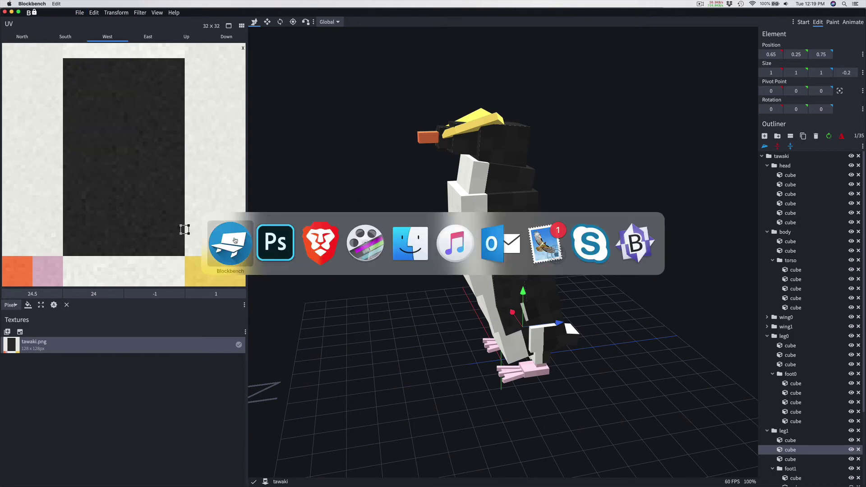
{"action": "left_click", "coordinate": [268, 247]}
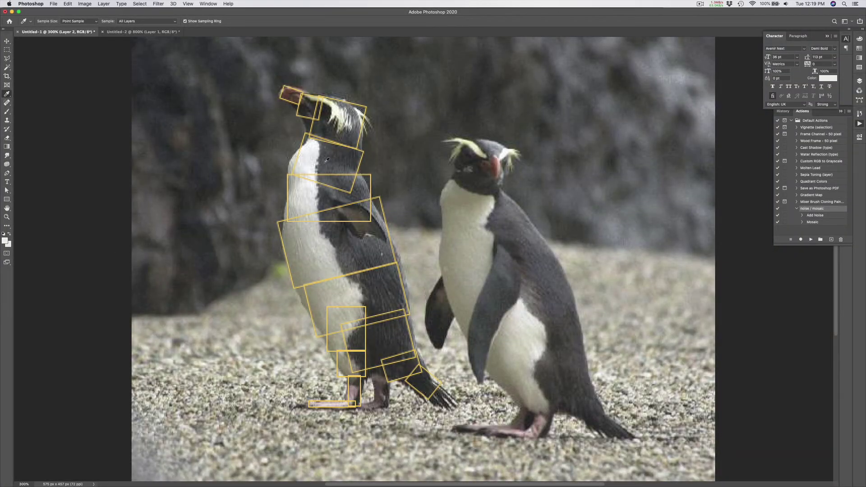
{"action": "key", "text": "super+Tab"}
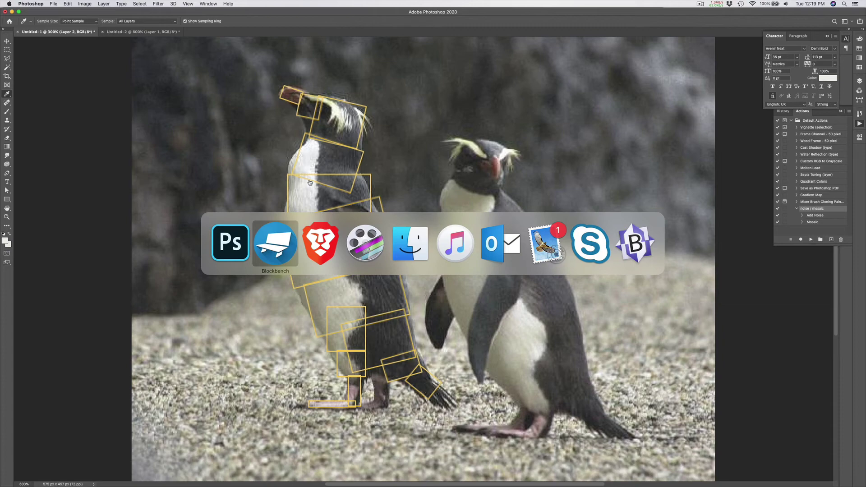
{"action": "left_click", "coordinate": [288, 255]}
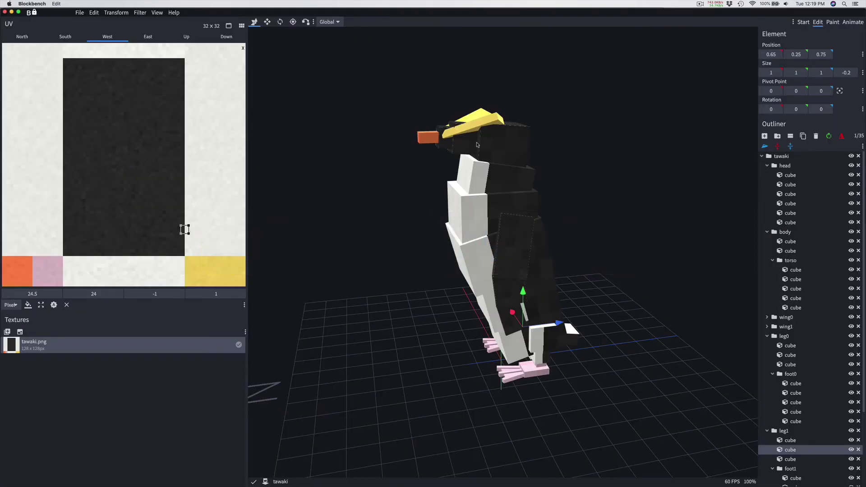
Put the penguin model into Paint mode
{"action": "scroll", "coordinate": [477, 144], "scroll_direction": "up", "scroll_amount": 6}
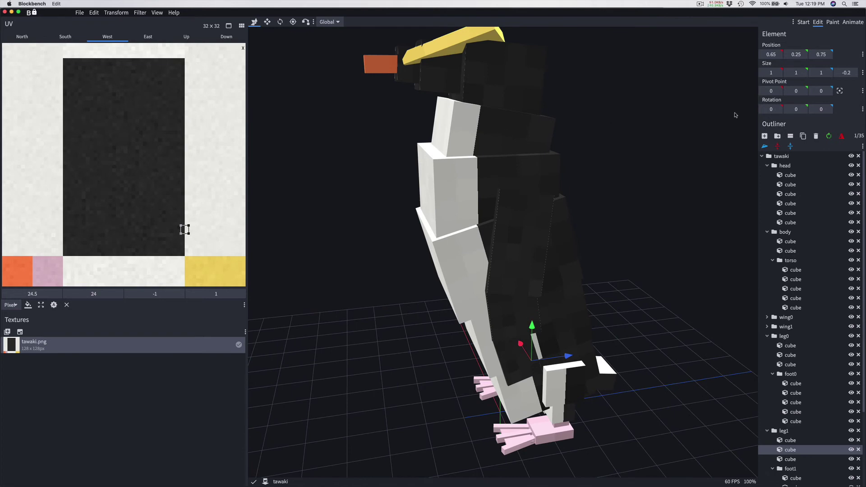
{"action": "left_click", "coordinate": [833, 23]}
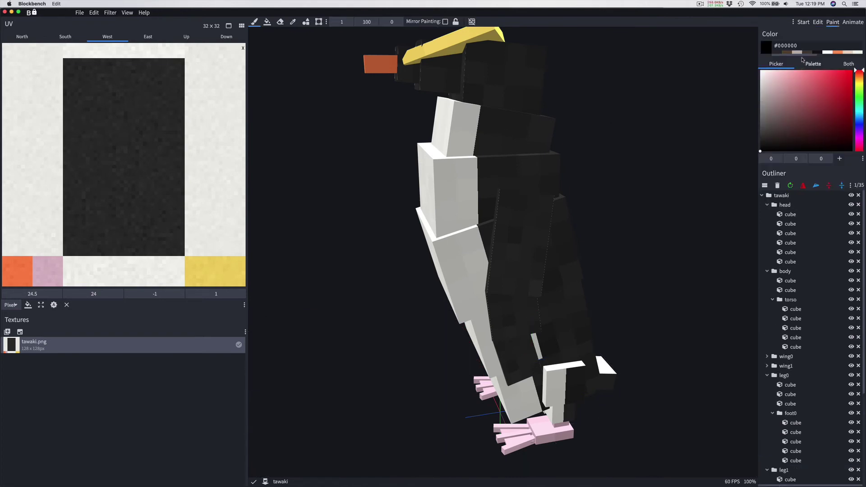
Switch to the browser to examine the Fiordland crested penguin photo, check the Photoshop reference, and return to Blockbench
{"action": "key", "text": "super+Tab"}
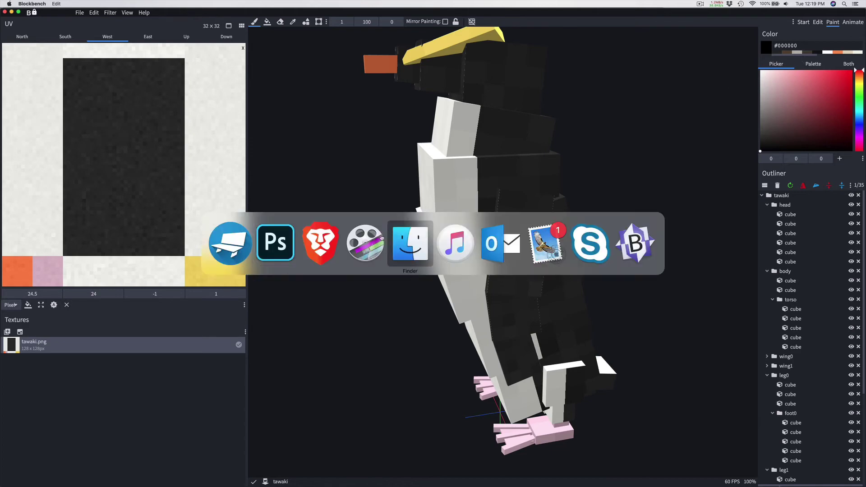
{"action": "left_click", "coordinate": [332, 247]}
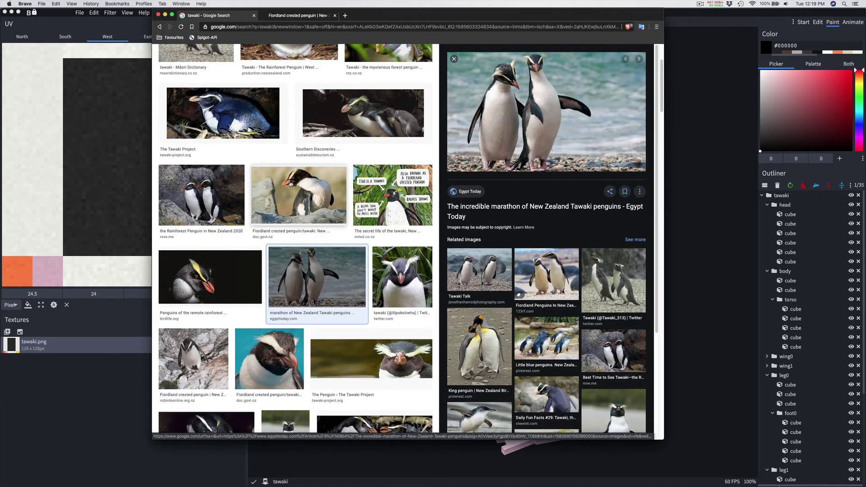
{"action": "left_click", "coordinate": [291, 184]}
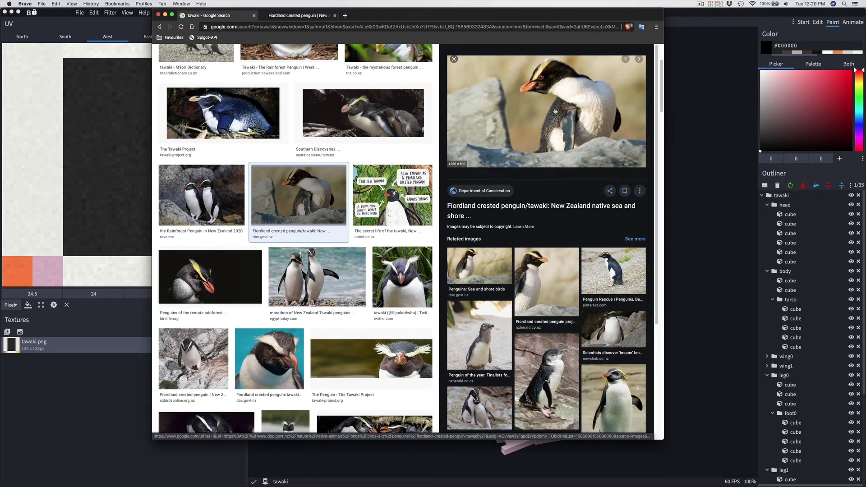
{"action": "key", "text": "super+Tab"}
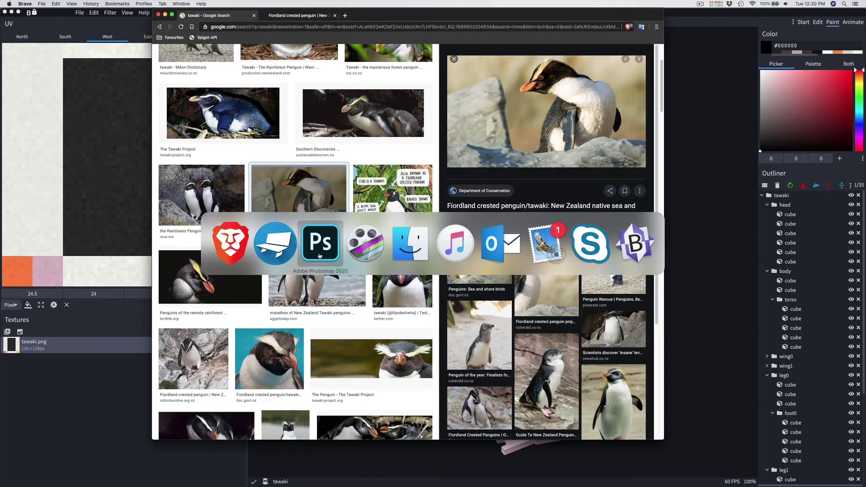
{"action": "key", "text": "super+Tab"}
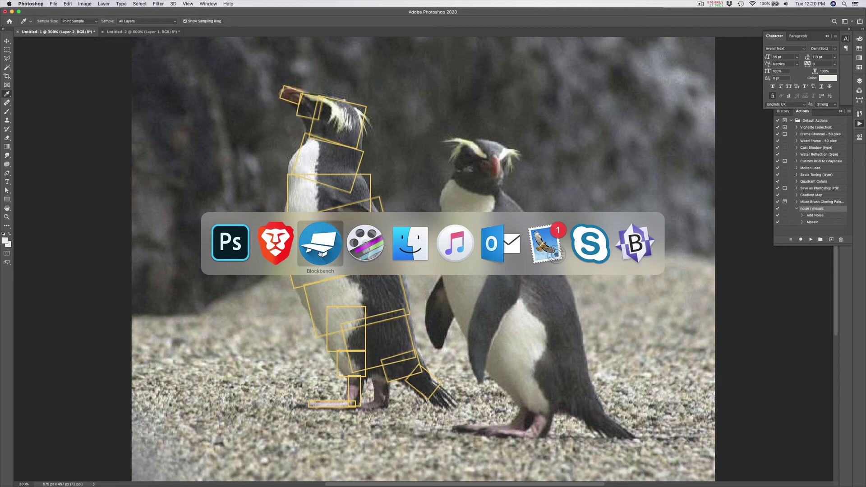
{"action": "left_click", "coordinate": [320, 254]}
Choose the pink-red colour #ee6f6f and paint a single eye pixel on the West face of the second head cube
{"action": "left_click_drag", "start_coordinate": [812, 95], "coordinate": [810, 75]}
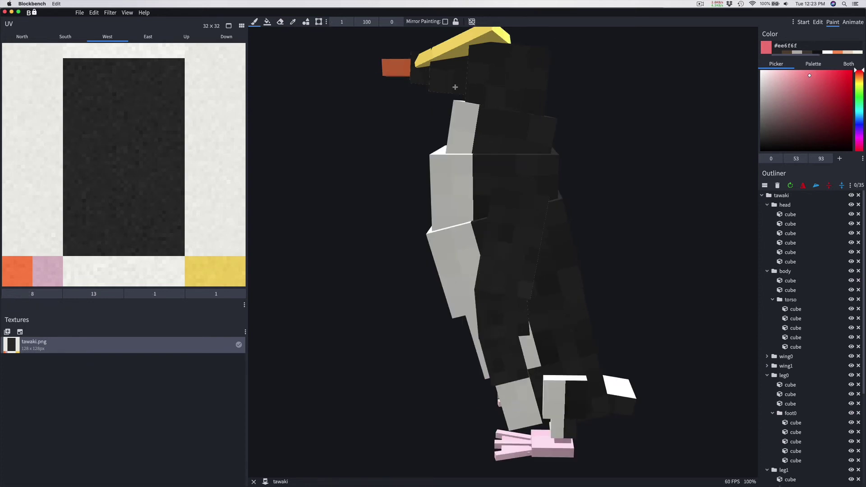
{"action": "left_click", "coordinate": [458, 63]}
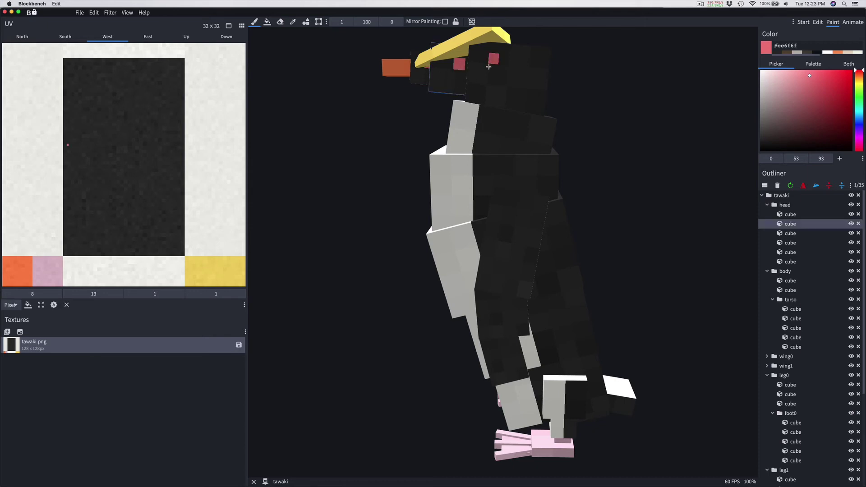
{"action": "mouse_move", "coordinate": [339, 141]}
{"action": "left_mouse_down"}
{"action": "mouse_move", "coordinate": [567, 158]}
{"action": "mouse_move", "coordinate": [632, 153]}
{"action": "mouse_move", "coordinate": [604, 162]}
{"action": "left_mouse_up"}
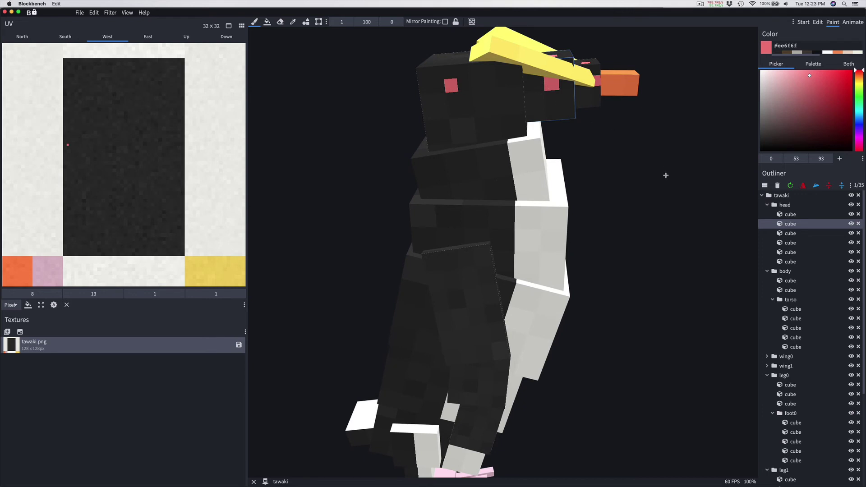
{"action": "left_click_drag", "start_coordinate": [666, 175], "coordinate": [629, 180]}
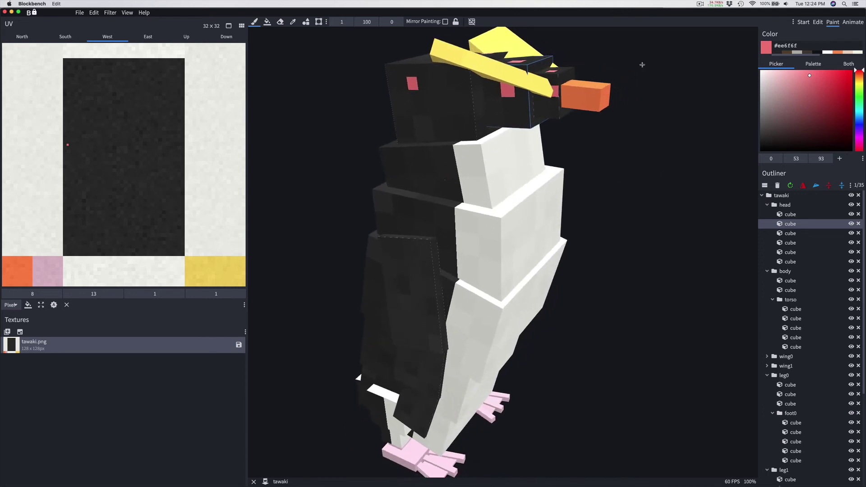
In Edit mode, move the first head cube's East face UV to 15, 19 and apply it to all its faces
{"action": "left_click", "coordinate": [818, 22]}
{"action": "left_click", "coordinate": [452, 100]}
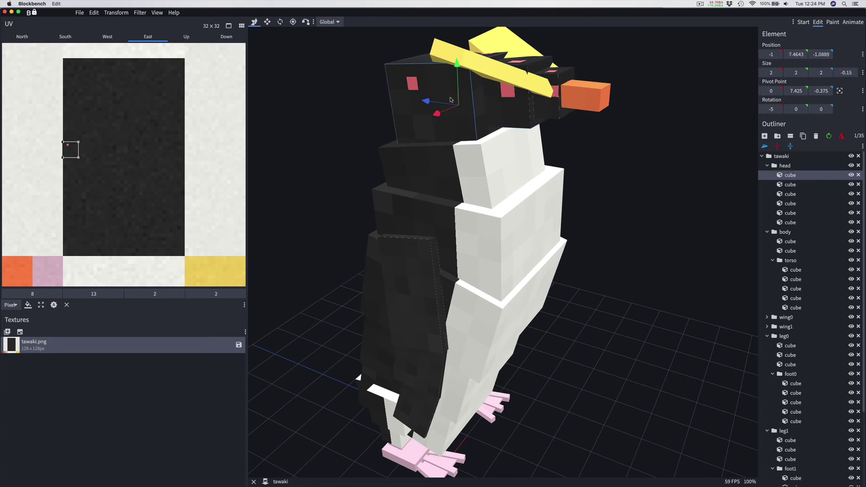
{"action": "left_click_drag", "start_coordinate": [107, 174], "coordinate": [166, 222]}
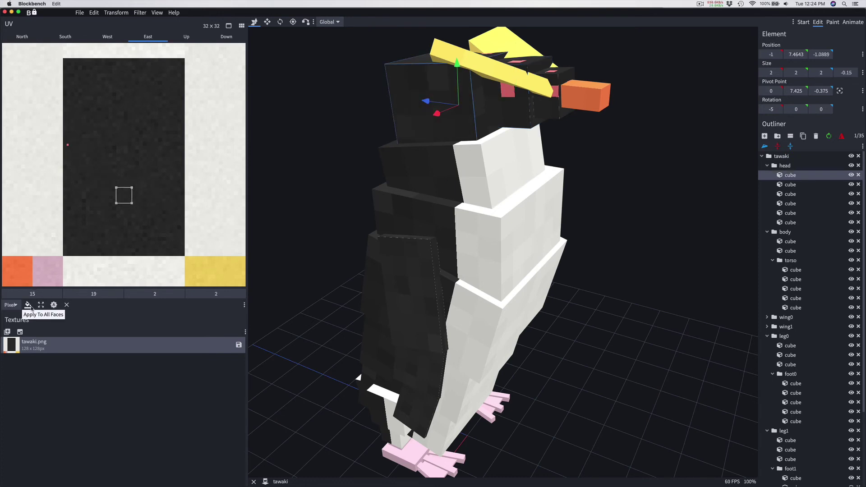
{"action": "left_click", "coordinate": [28, 305]}
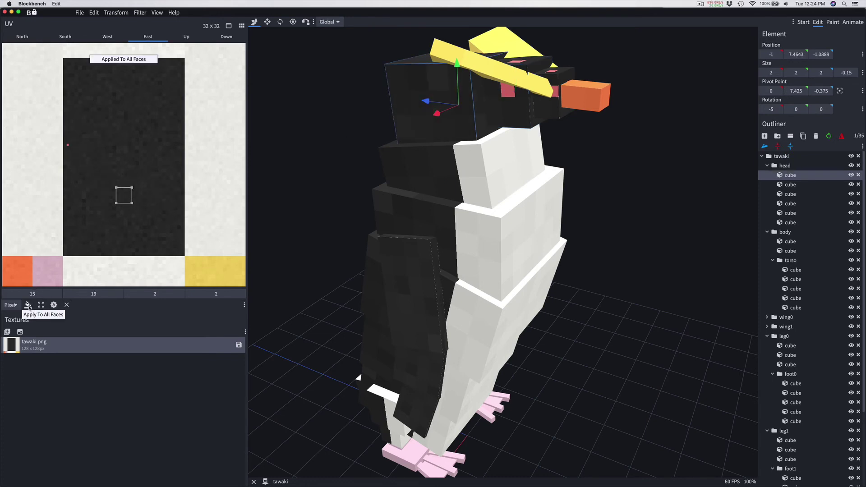
Move the second head cube's East face UV to 8, 14 and its Up face UV to 15, 10
{"action": "left_click", "coordinate": [520, 115]}
{"action": "left_click_drag", "start_coordinate": [117, 176], "coordinate": [107, 187]}
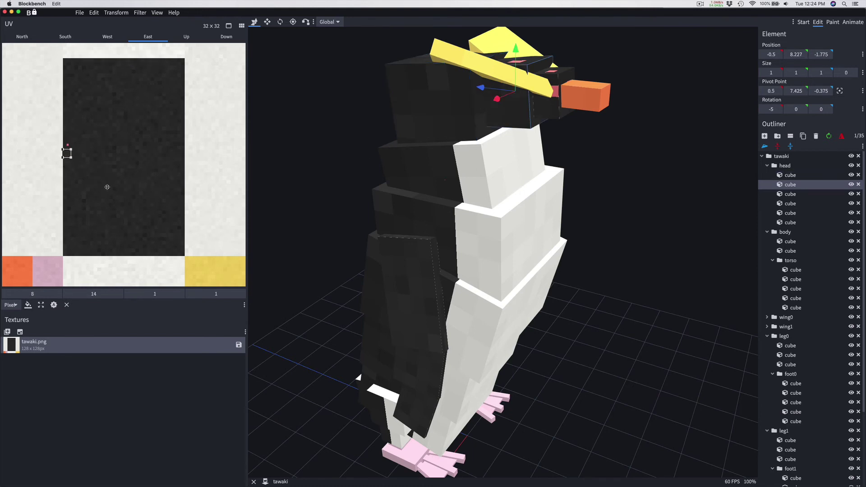
{"action": "left_click_drag", "start_coordinate": [254, 178], "coordinate": [583, 213]}
{"action": "left_click", "coordinate": [452, 187]}
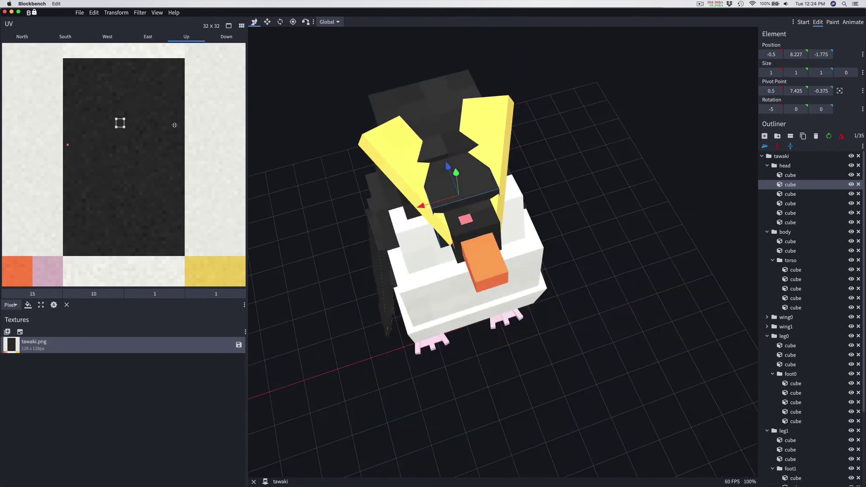
Remap the third head cube's faces away from the eye pixel, placing Down at 14, 6 and East at 20, 18
{"action": "key", "text": "1"}
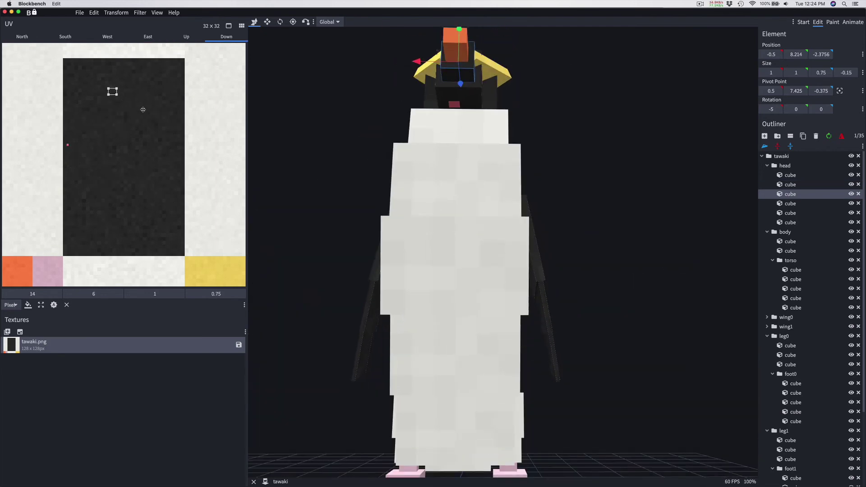
{"action": "key", "text": "3"}
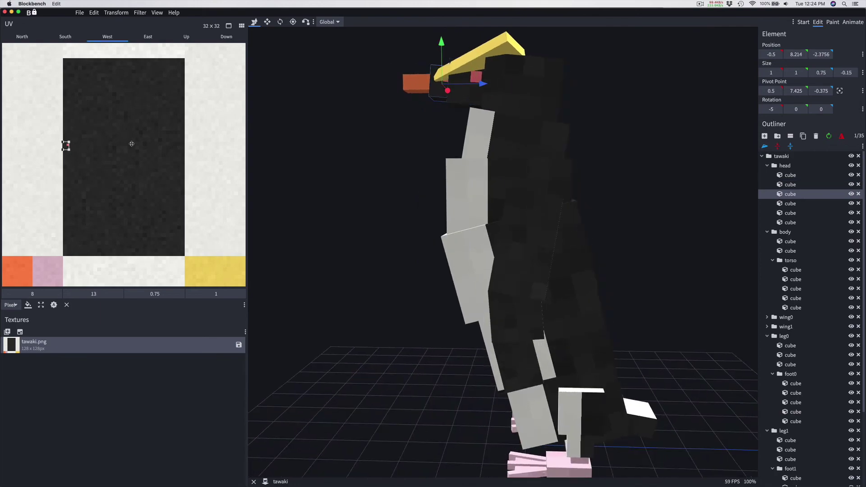
{"action": "key", "text": "ctrl+3"}
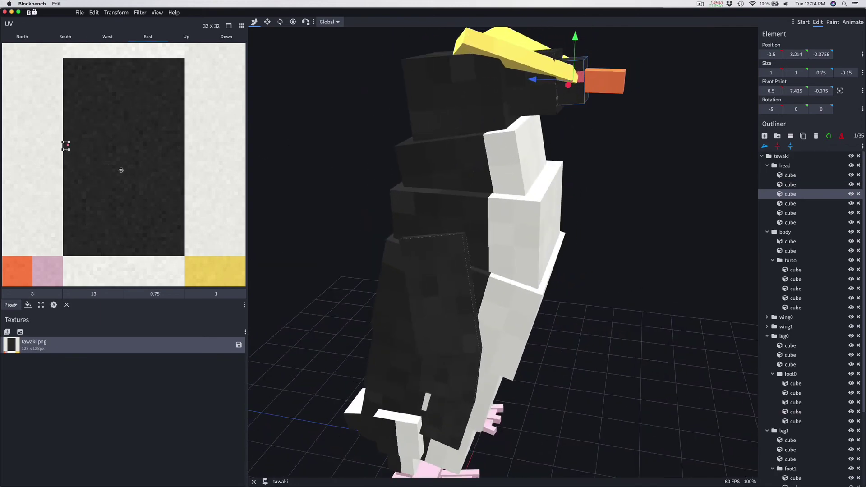
{"action": "left_click_drag", "start_coordinate": [121, 170], "coordinate": [212, 208]}
{"action": "key", "text": "3"}
{"action": "key", "text": "1"}
{"action": "key", "text": "ctrl+3"}
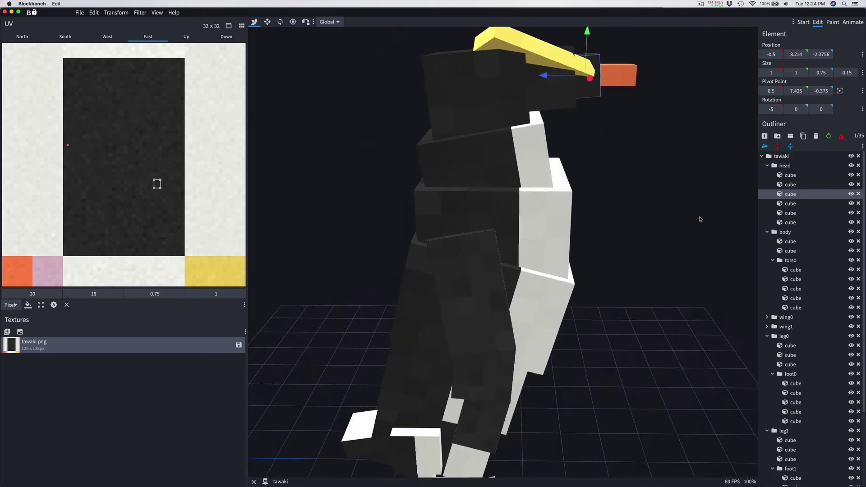
Return to Paint mode and paint the matching #ee6f6f eye pixel on the second head cube's East face
{"action": "left_click_drag", "start_coordinate": [700, 220], "coordinate": [689, 220]}
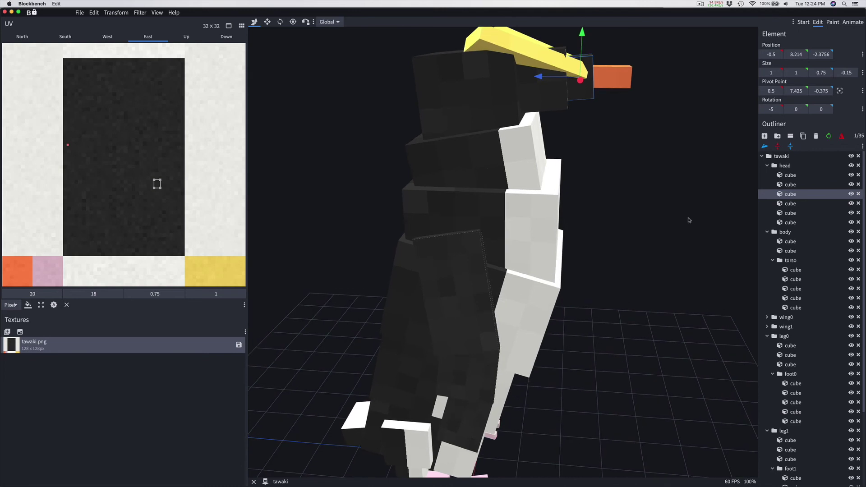
{"action": "left_click", "coordinate": [833, 22]}
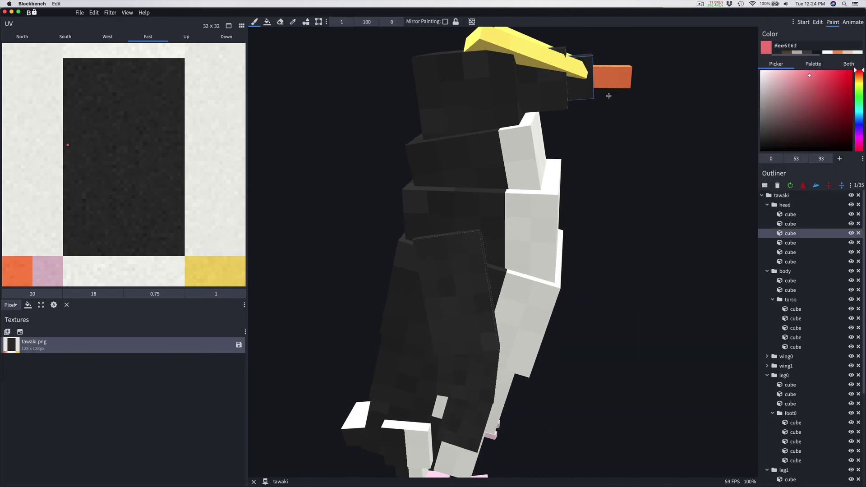
{"action": "left_click", "coordinate": [529, 73]}
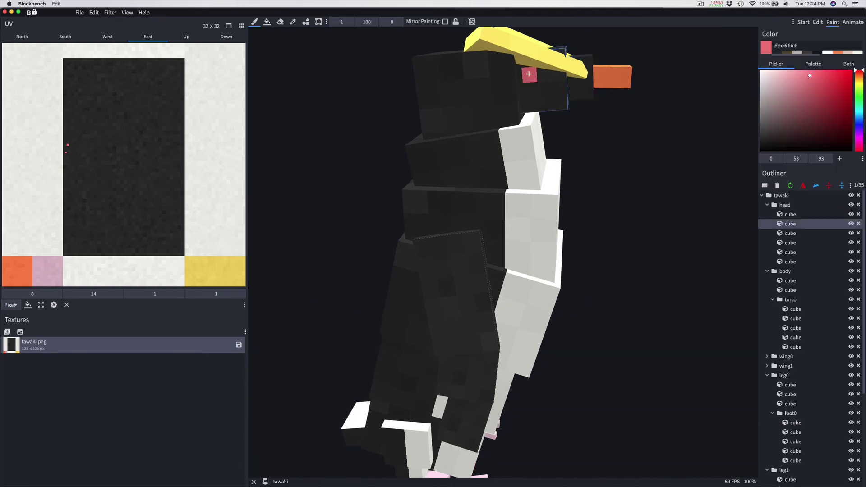
Sample #ecece7 from the white chest and brush at 10% opacity down the dark edge of the neck and body
{"action": "left_click_drag", "start_coordinate": [346, 95], "coordinate": [440, 179]}
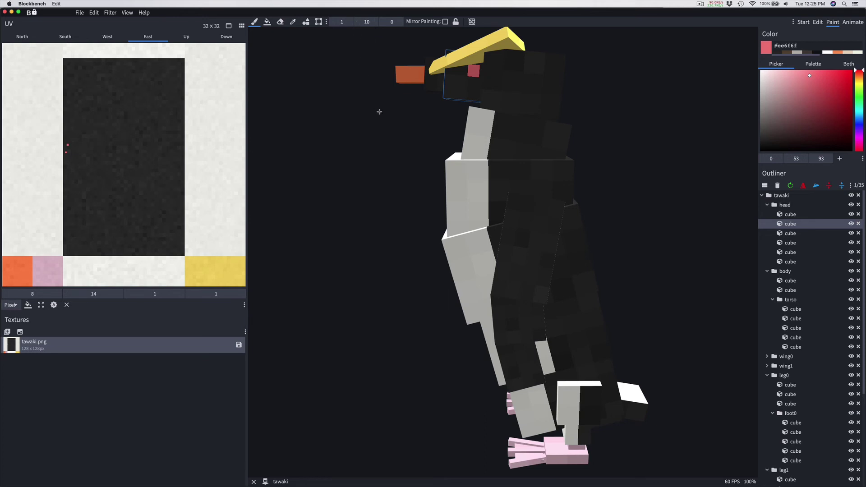
{"action": "left_click", "coordinate": [293, 22]}
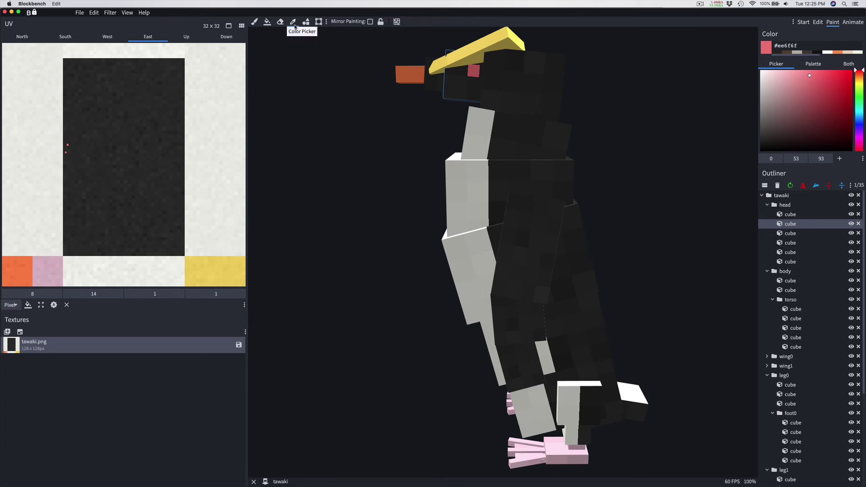
{"action": "left_click", "coordinate": [473, 191]}
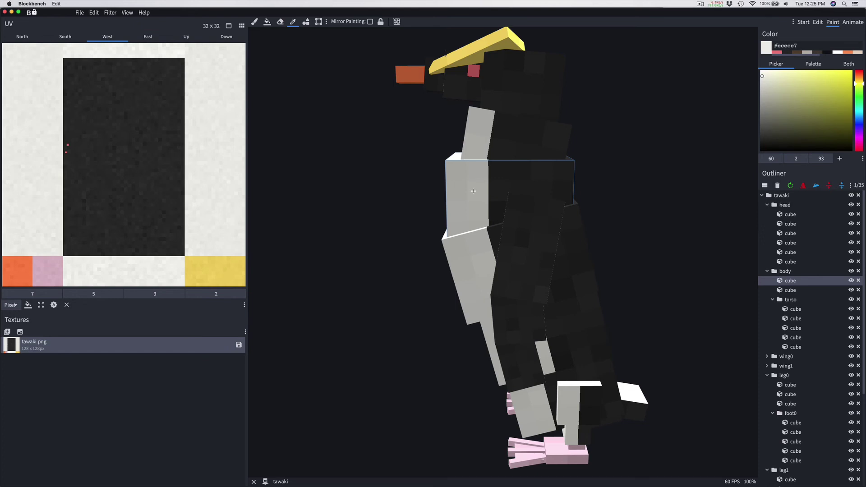
{"action": "key", "text": "b"}
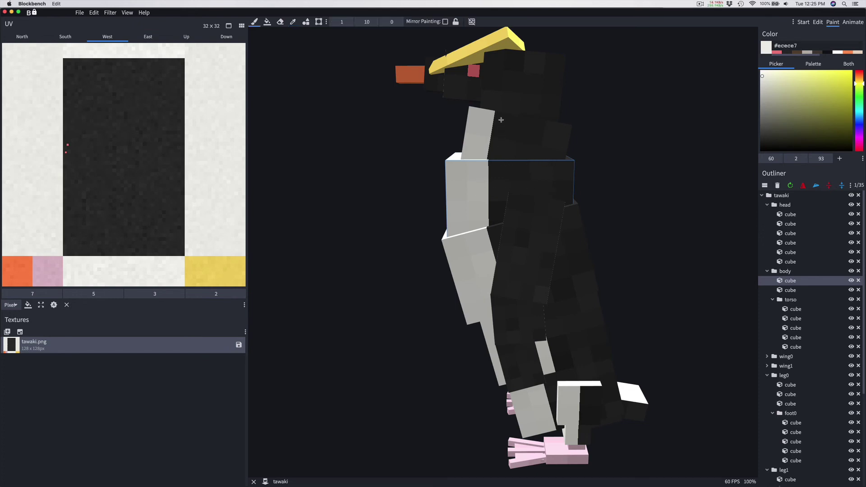
{"action": "left_click_drag", "start_coordinate": [499, 116], "coordinate": [491, 152]}
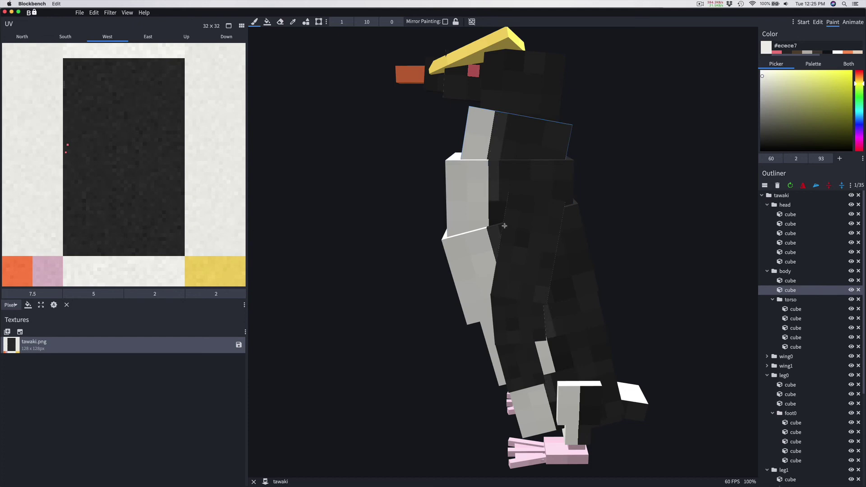
{"action": "left_click", "coordinate": [493, 205]}
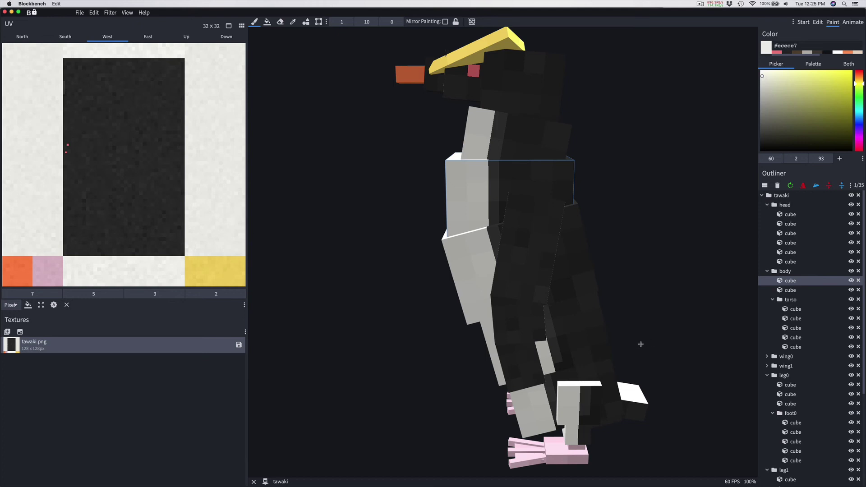
{"action": "left_click", "coordinate": [559, 369]}
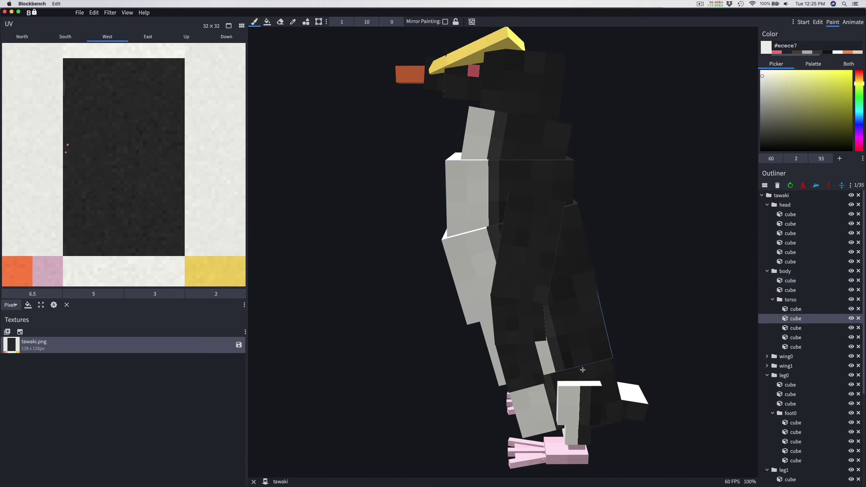
Add more light brush touches over scattered edge pixels and extend the blend one column further into the dark side
{"action": "left_click", "coordinate": [495, 177]}
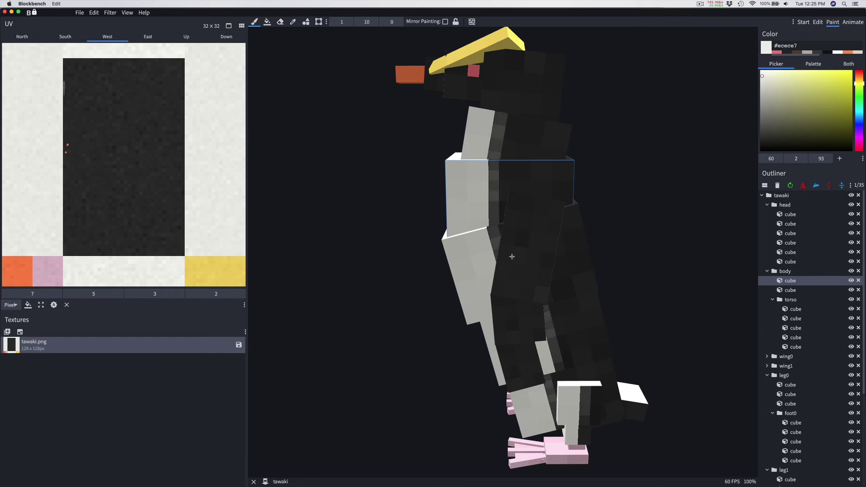
{"action": "left_click", "coordinate": [512, 120]}
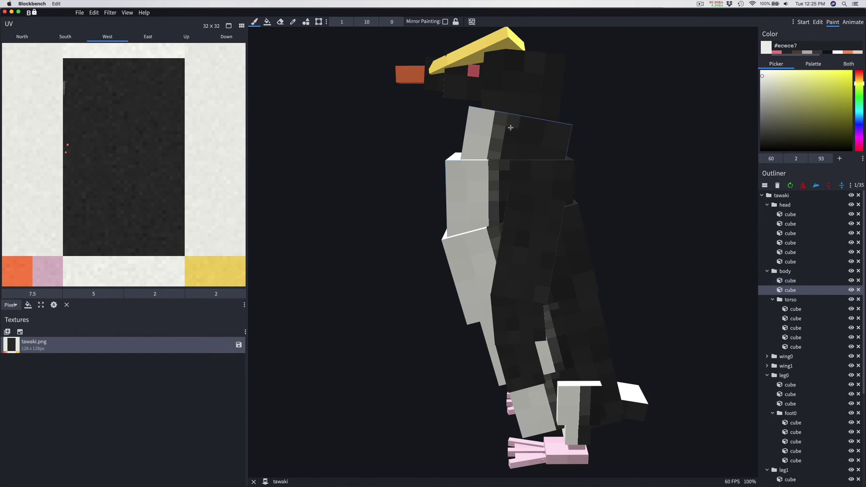
{"action": "left_click", "coordinate": [502, 211]}
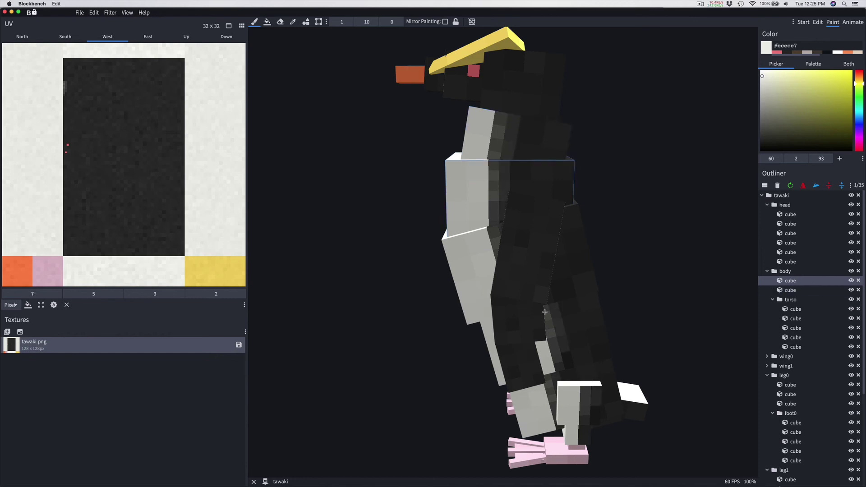
{"action": "left_click", "coordinate": [580, 358]}
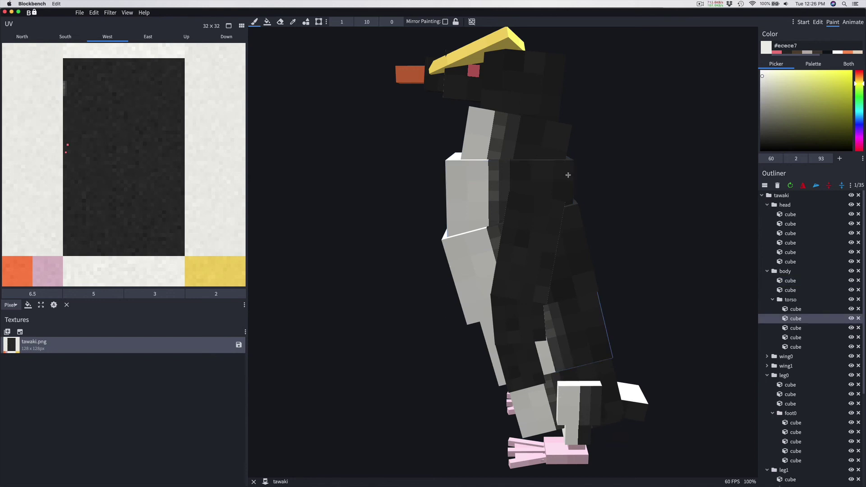
Sample #282828 from the dark neck and brush it at 10% opacity down the white edge beside the blend
{"action": "key", "text": "c"}
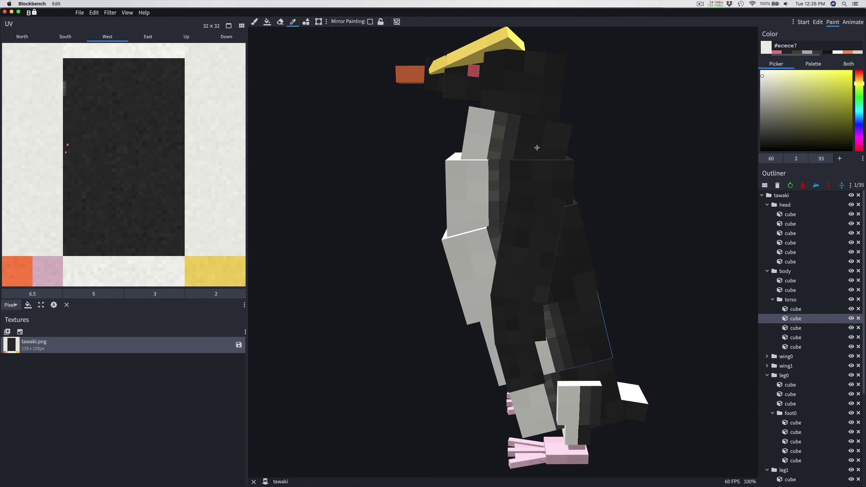
{"action": "left_click", "coordinate": [514, 142]}
{"action": "key", "text": "b"}
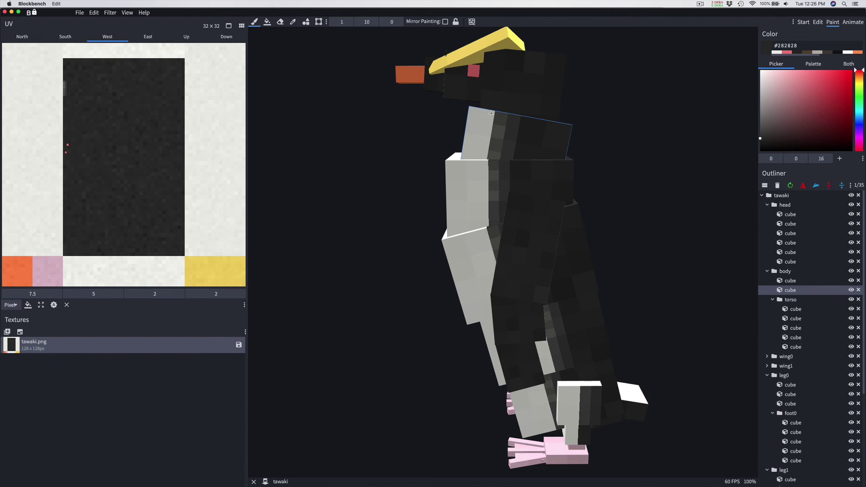
{"action": "left_click_drag", "start_coordinate": [492, 113], "coordinate": [485, 154]}
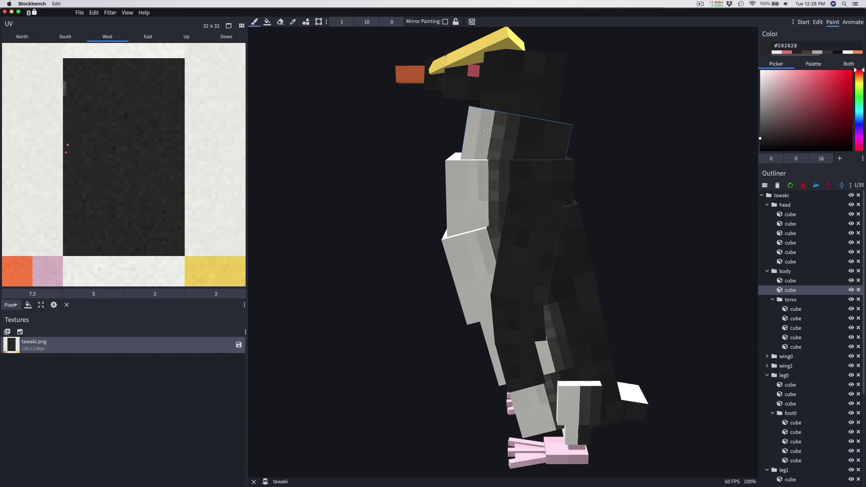
Brush #282828 at 10% opacity along the remaining white edge pixels of the body and torso on the West side
{"action": "left_click", "coordinate": [486, 208]}
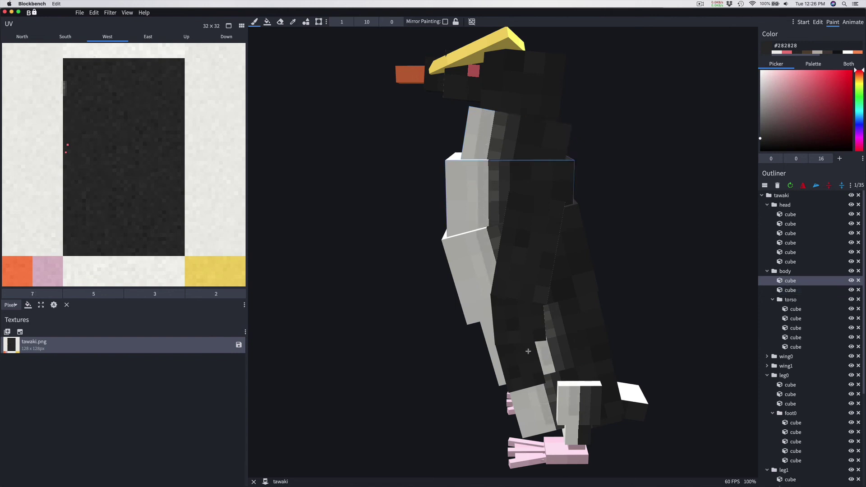
{"action": "left_click", "coordinate": [551, 369]}
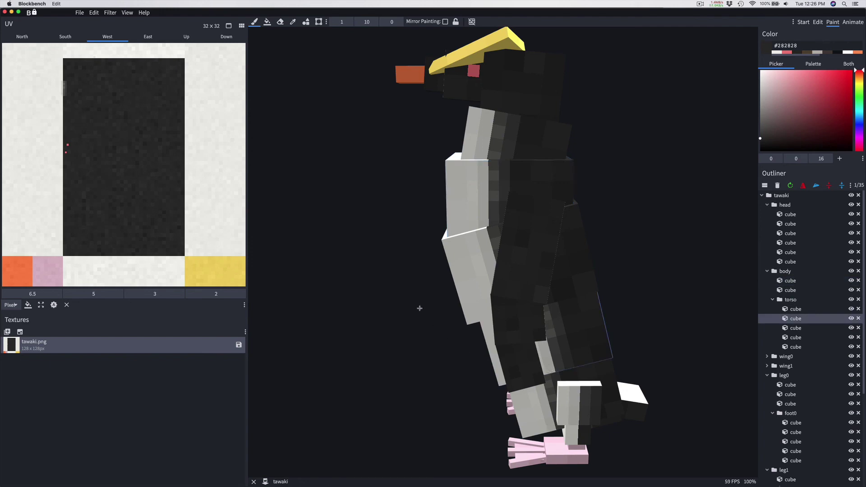
{"action": "left_click_drag", "start_coordinate": [387, 274], "coordinate": [360, 339]}
Brush #282828 at 10% opacity along the white edge of the neck, body, torso and leg on the East side
{"action": "left_click", "coordinate": [491, 168]}
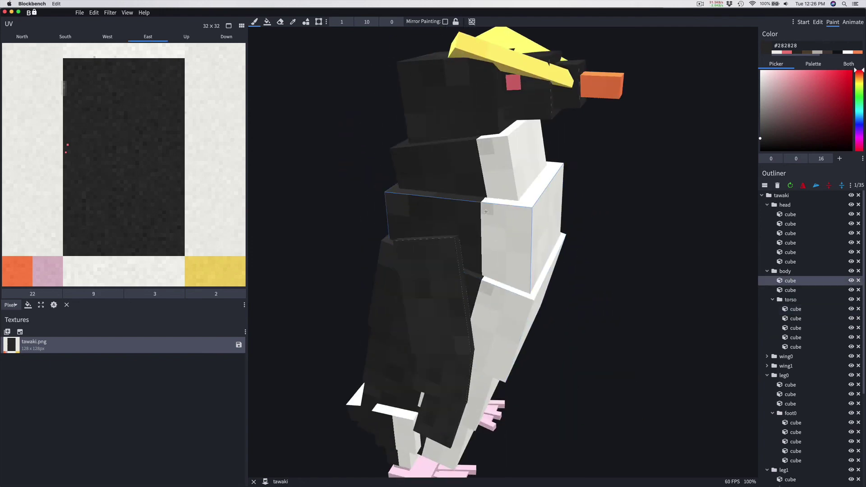
{"action": "left_click", "coordinate": [488, 281]}
{"action": "left_click_drag", "start_coordinate": [489, 281], "coordinate": [607, 195]}
{"action": "scroll", "coordinate": [607, 195], "scroll_direction": "up", "scroll_amount": 3}
{"action": "left_click", "coordinate": [524, 261]}
{"action": "left_click_drag", "start_coordinate": [523, 262], "coordinate": [599, 387]}
{"action": "left_click", "coordinate": [412, 430]}
{"action": "left_click", "coordinate": [451, 311]}
{"action": "left_click_drag", "start_coordinate": [452, 311], "coordinate": [711, 257]}
Sample #ecece7 and brush it at 10% opacity over the dark edge on the upward-facing ledges of the body and torso
{"action": "left_click", "coordinate": [591, 445]}
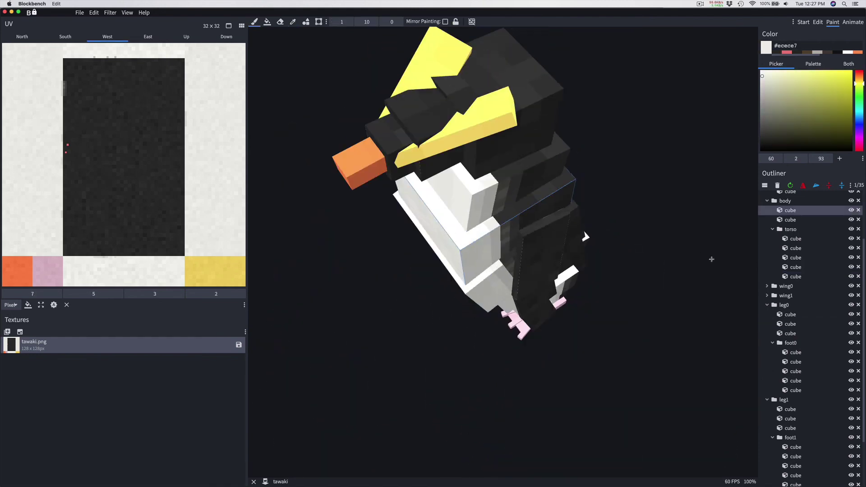
{"action": "left_click", "coordinate": [513, 254]}
{"action": "left_click_drag", "start_coordinate": [513, 254], "coordinate": [423, 282]}
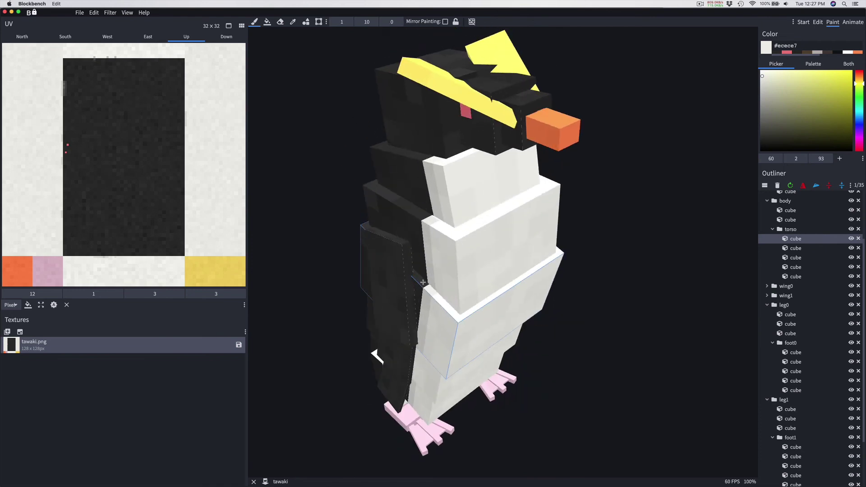
{"action": "left_click_drag", "start_coordinate": [413, 210], "coordinate": [483, 251]}
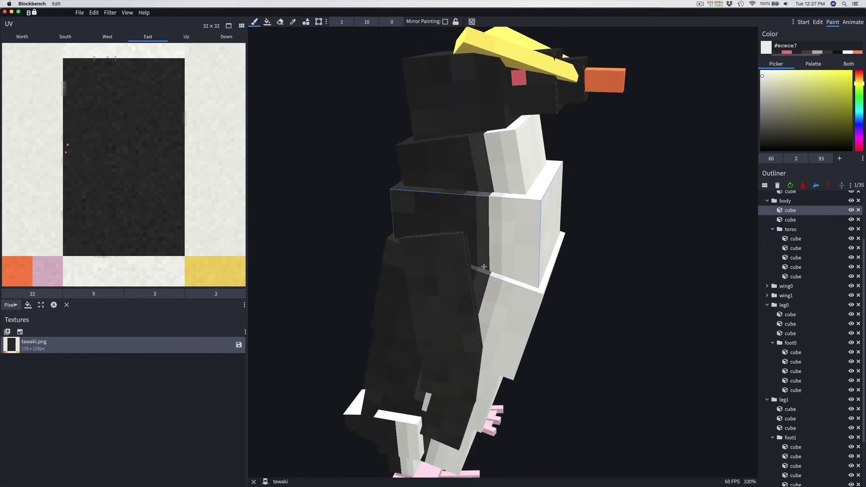
Brush #ecece7 at 10% opacity down the dark edge of the East side, from the neck through the torso to the leg cubes
{"action": "left_click", "coordinate": [485, 187]}
{"action": "scroll", "coordinate": [419, 390], "scroll_direction": "up", "scroll_amount": 3}
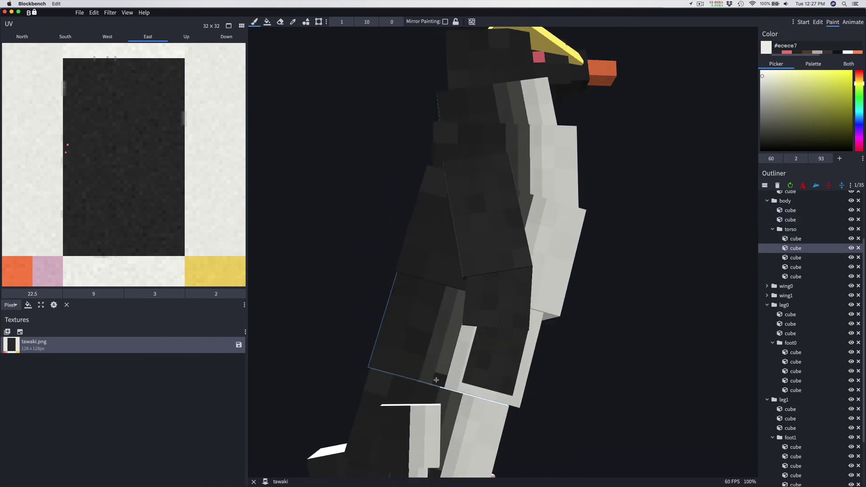
{"action": "left_click", "coordinate": [436, 395]}
{"action": "scroll", "coordinate": [594, 421], "scroll_direction": "down", "scroll_amount": 3}
{"action": "left_click", "coordinate": [430, 293]}
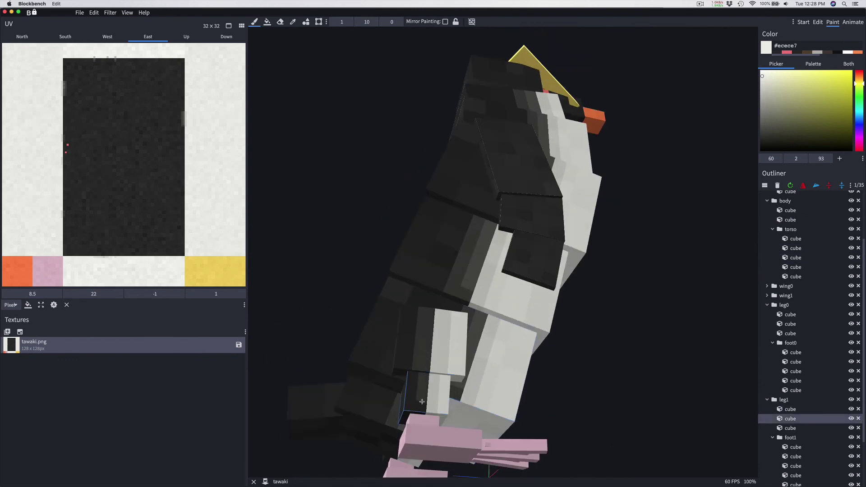
In Edit mode, move the Up face UV of leg1's first cube to horizontal 20 at the dark area's upper boundary
{"action": "scroll", "coordinate": [662, 412], "scroll_direction": "up", "scroll_amount": 4}
{"action": "left_click_drag", "start_coordinate": [662, 412], "coordinate": [707, 434]}
{"action": "left_click", "coordinate": [818, 22]}
{"action": "left_click", "coordinate": [521, 452]}
{"action": "left_click_drag", "start_coordinate": [6, 47], "coordinate": [67, 108]}
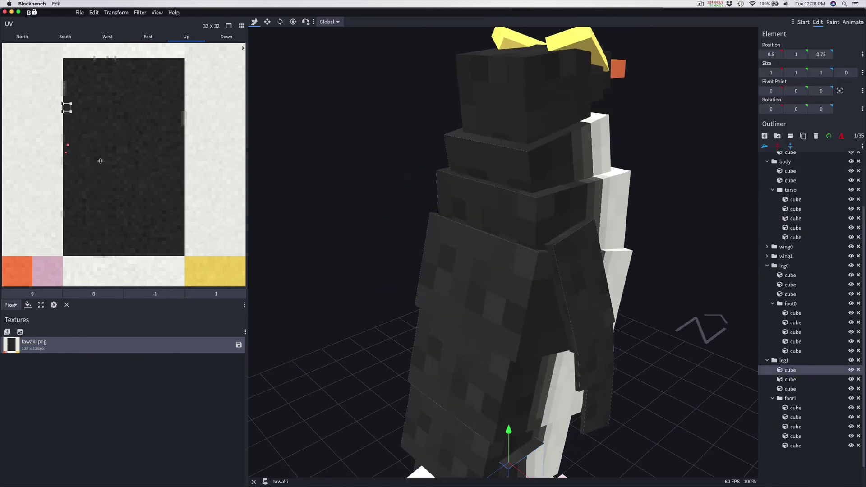
{"action": "left_click_drag", "start_coordinate": [97, 169], "coordinate": [219, 205]}
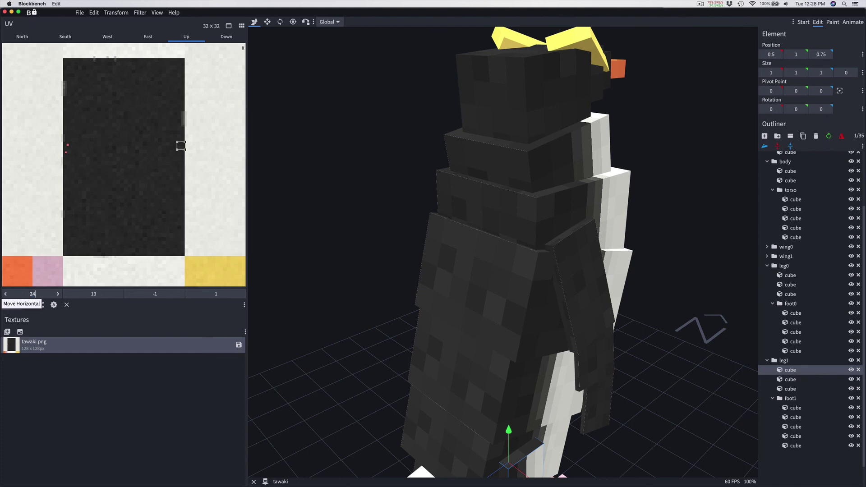
{"action": "left_click_drag", "start_coordinate": [179, 195], "coordinate": [146, 118]}
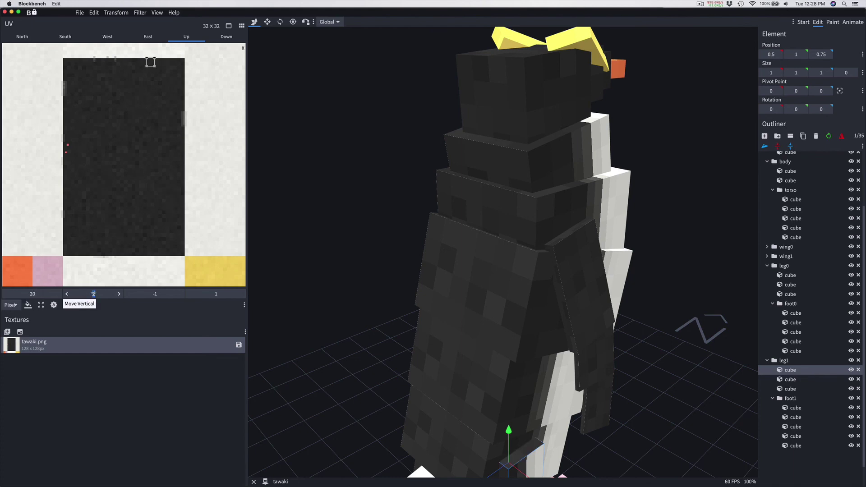
{"action": "left_click_drag", "start_coordinate": [93, 293], "coordinate": [90, 294]}
Move the Up face UV of leg0's first cube to 20, 1.5
{"action": "left_click_drag", "start_coordinate": [441, 436], "coordinate": [533, 406]}
{"action": "left_click", "coordinate": [533, 401]}
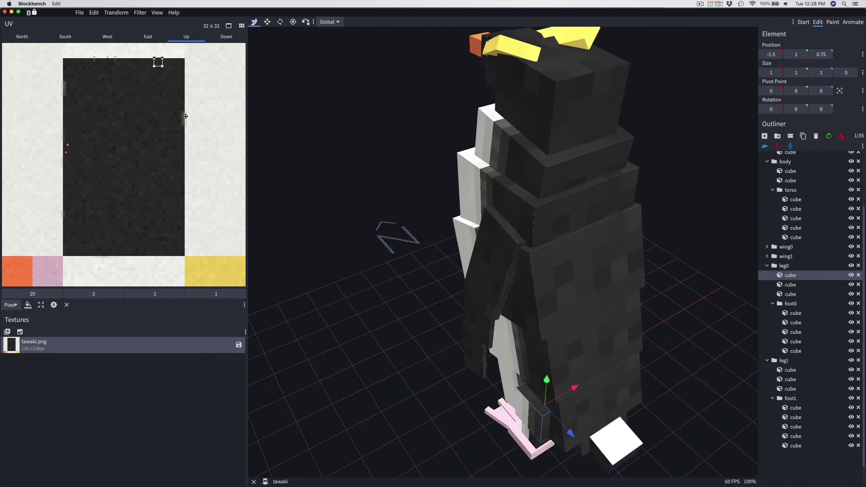
{"action": "left_click_drag", "start_coordinate": [97, 294], "coordinate": [97, 294]}
Save the tawaki.png texture over the existing file and save the project
{"action": "left_click_drag", "start_coordinate": [519, 361], "coordinate": [442, 414]}
{"action": "key", "text": "super+s"}
{"action": "key", "text": "Return"}
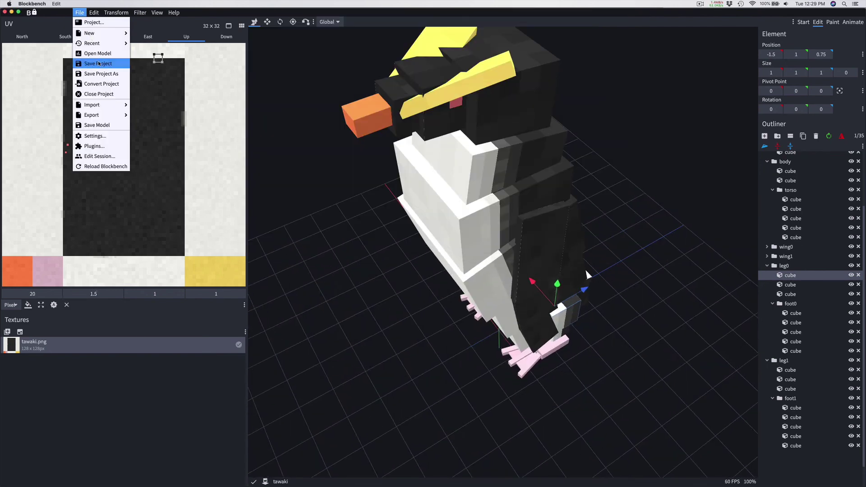
Return to Paint mode, sample #272727 and brush it at 10% opacity over the white edge on top of leg0
{"action": "key", "text": "b"}
{"action": "left_click_drag", "start_coordinate": [646, 349], "coordinate": [591, 343]}
{"action": "left_click", "coordinate": [566, 323]}
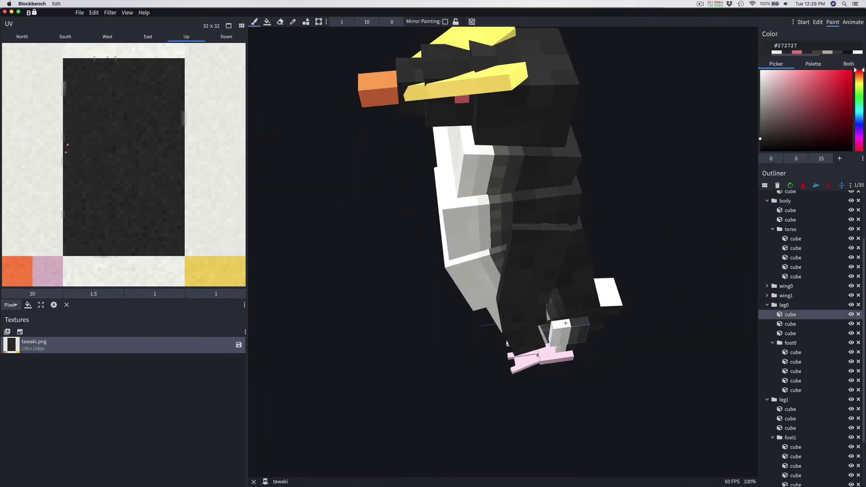
Blend the black-white boundary on the torso's Down face, sampling #e8e8e3 and brushing it at 10% opacity over the dark edge
{"action": "mouse_move", "coordinate": [670, 234]}
{"action": "left_mouse_down"}
{"action": "mouse_move", "coordinate": [705, 373]}
{"action": "mouse_move", "coordinate": [419, 418]}
{"action": "mouse_move", "coordinate": [592, 461]}
{"action": "mouse_move", "coordinate": [654, 406]}
{"action": "mouse_move", "coordinate": [676, 443]}
{"action": "mouse_move", "coordinate": [606, 317]}
{"action": "left_mouse_up"}
{"action": "left_click", "coordinate": [418, 418]}
{"action": "left_click", "coordinate": [418, 419], "text": "alt"}
{"action": "left_click", "coordinate": [677, 442]}
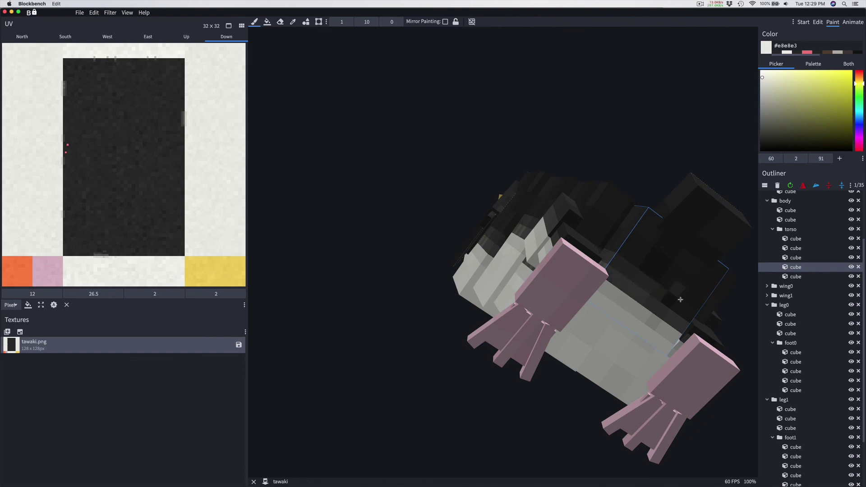
{"action": "left_click_drag", "start_coordinate": [614, 276], "coordinate": [488, 236]}
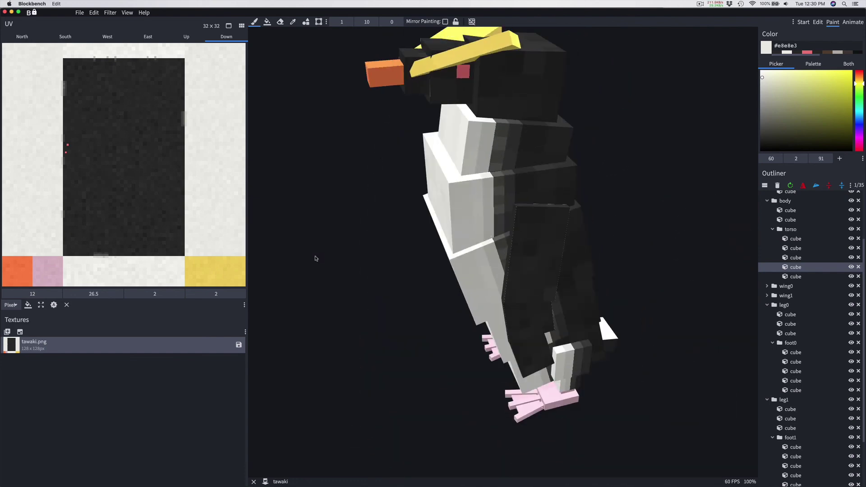
Save the texture as tawaki.png in the tawaki folder, replacing the existing file
{"action": "left_click", "coordinate": [238, 346]}
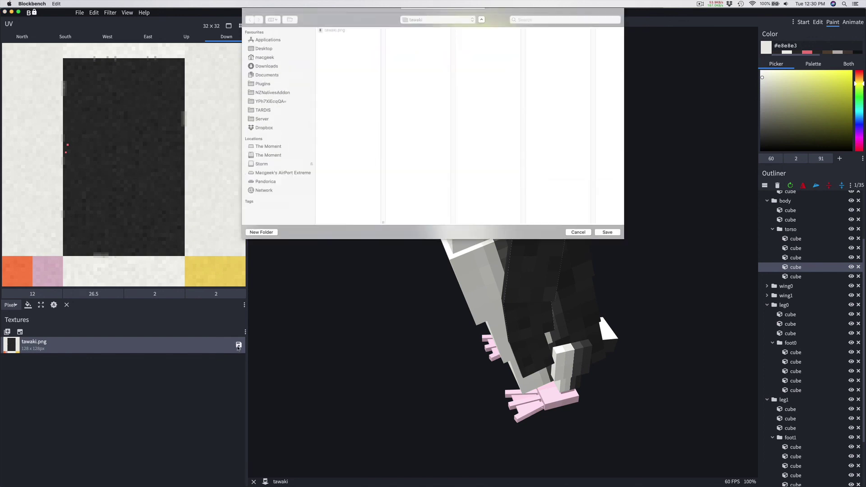
{"action": "left_click", "coordinate": [580, 200]}
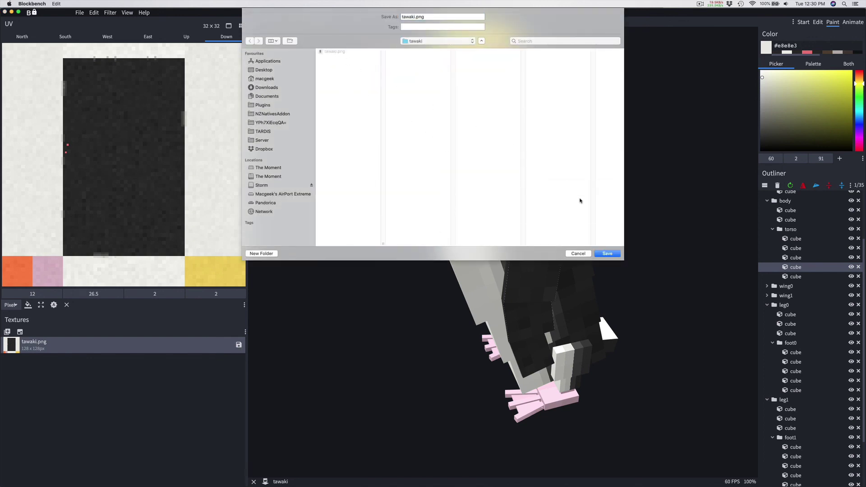
{"action": "left_click", "coordinate": [607, 254]}
{"action": "left_click", "coordinate": [482, 47]}
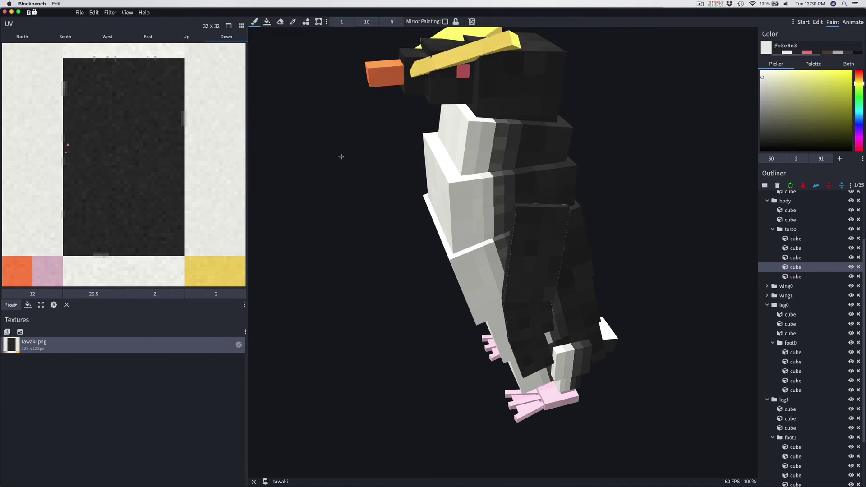
Save the tawaki.bbmodel project
{"action": "scroll", "coordinate": [341, 156], "scroll_direction": "down", "scroll_amount": 3}
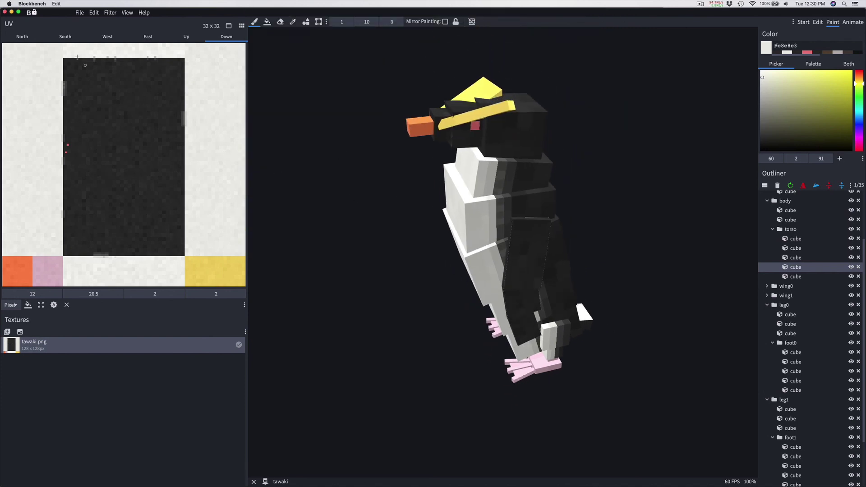
{"action": "left_click", "coordinate": [79, 13]}
{"action": "left_click", "coordinate": [97, 64]}
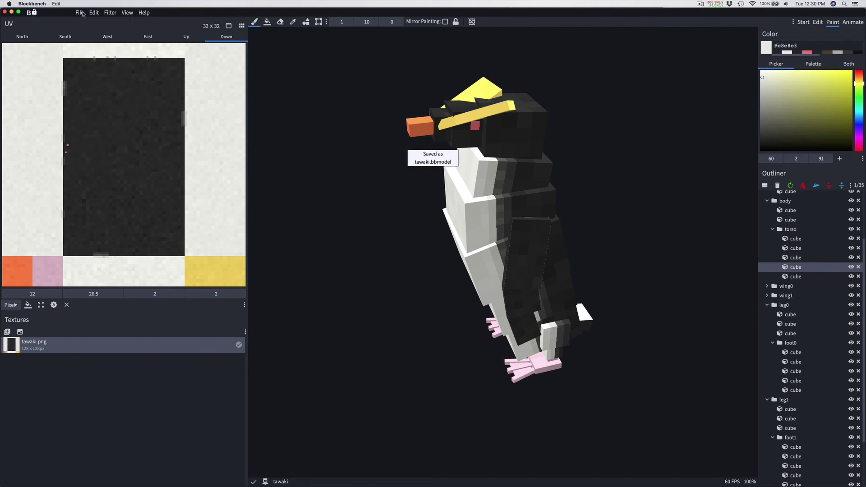
Export the model as Bedrock geometry named tawaki.geo.json into the natives_rp/models/entity folder
{"action": "left_click", "coordinate": [81, 13]}
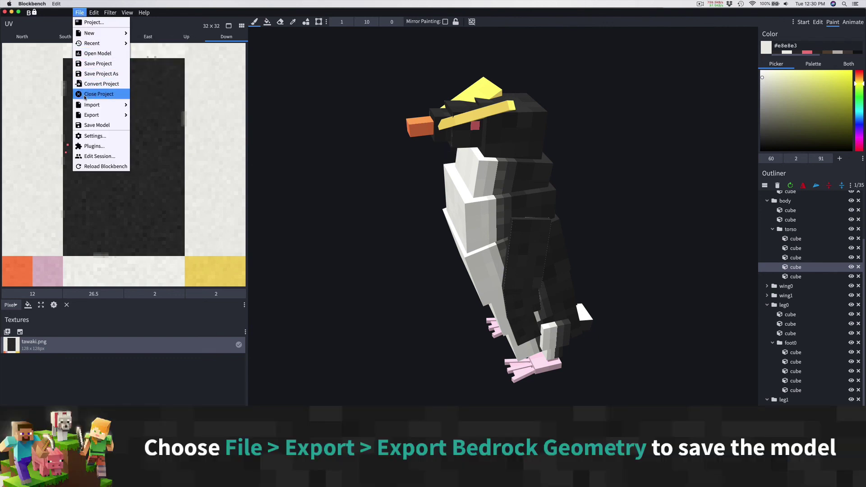
{"action": "mouse_move", "coordinate": [89, 119]}
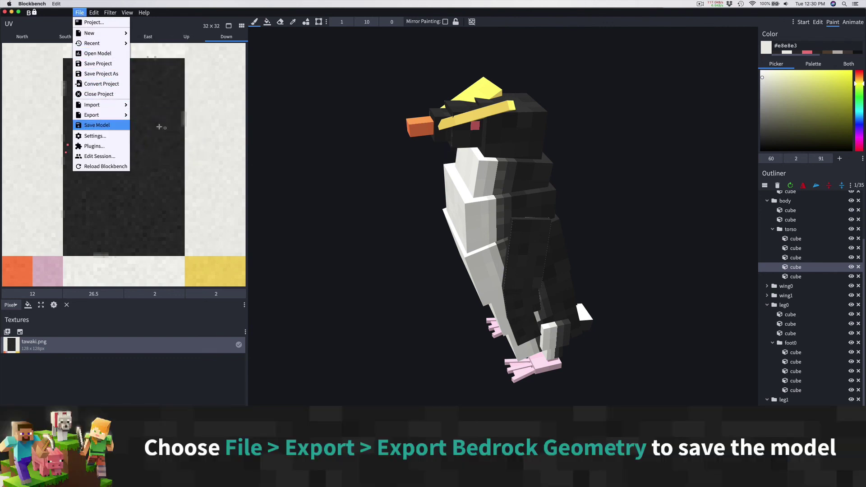
{"action": "left_click", "coordinate": [177, 126]}
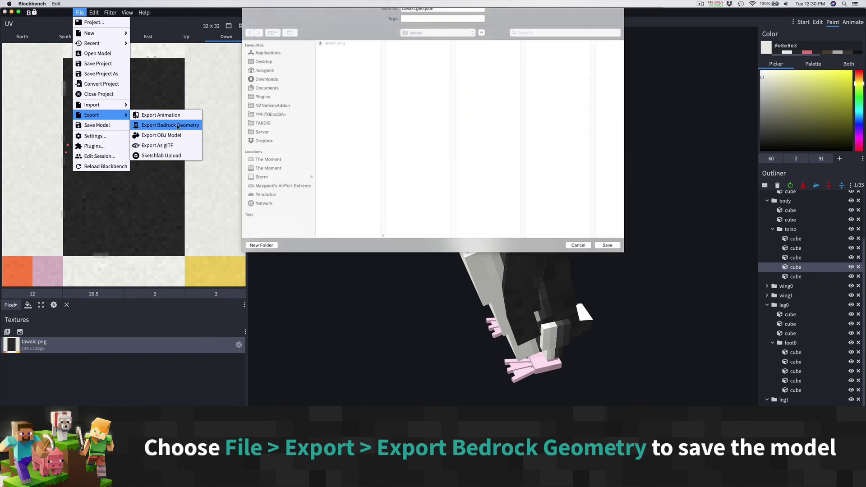
{"action": "left_click", "coordinate": [445, 44]}
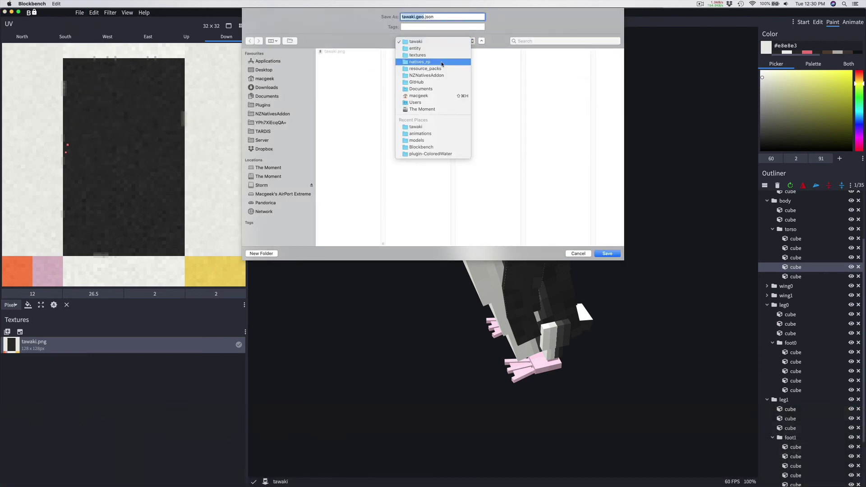
{"action": "left_click", "coordinate": [441, 63]}
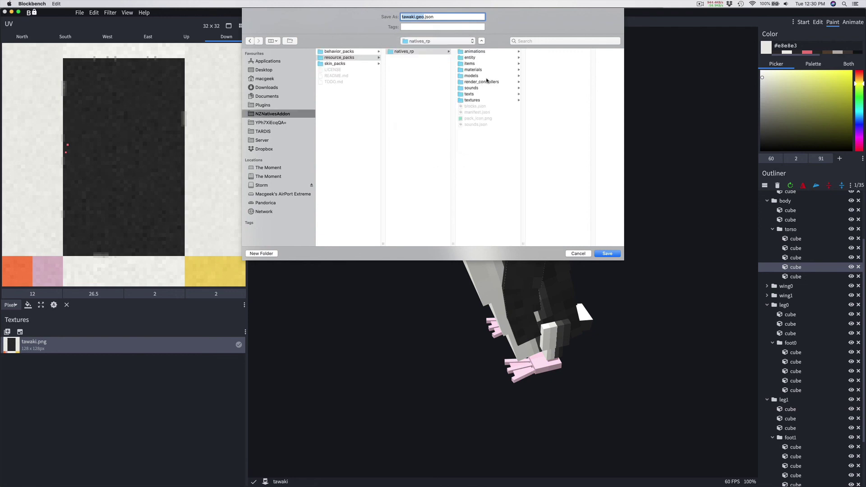
{"action": "left_click", "coordinate": [484, 76]}
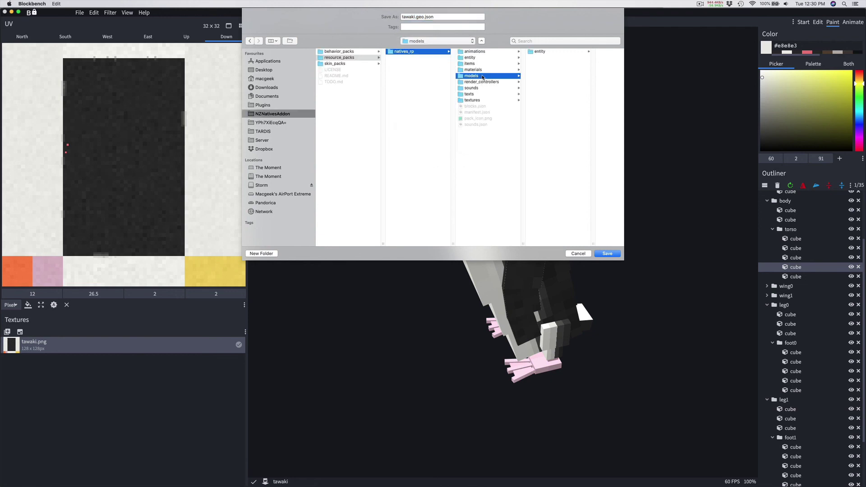
{"action": "left_click", "coordinate": [540, 52]}
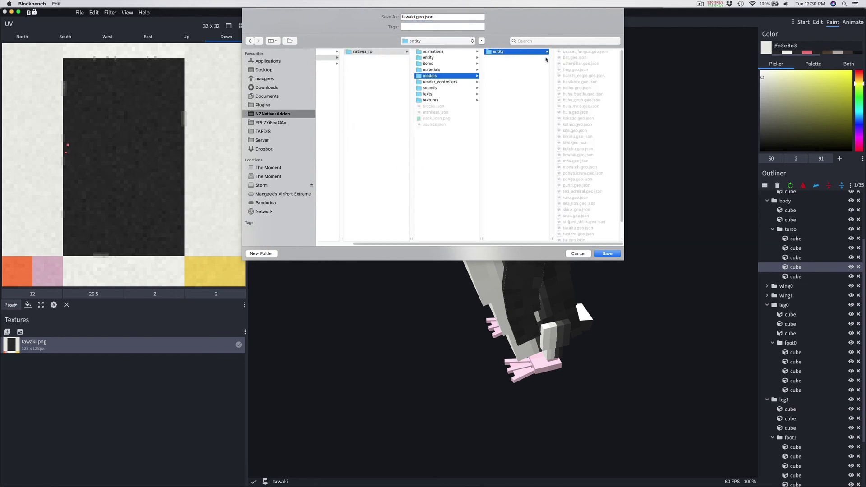
{"action": "left_click", "coordinate": [609, 253]}
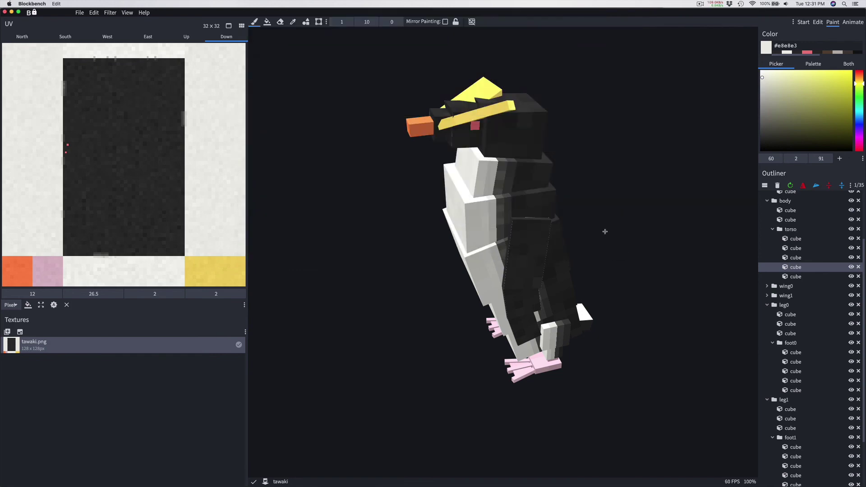